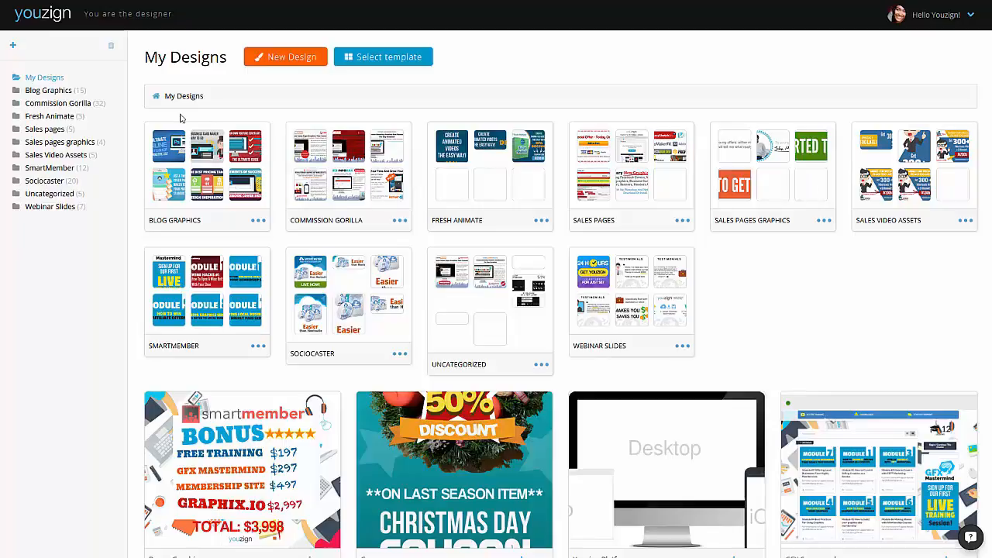
Preview the Bonus Graphic, Coupon and GFX Screengrab designs saved in My Designs
scroll(790, 263, "down", 3)
scroll(790, 263, "up", 3)
scroll(821, 256, "down", 1)
mouse_move(247, 363)
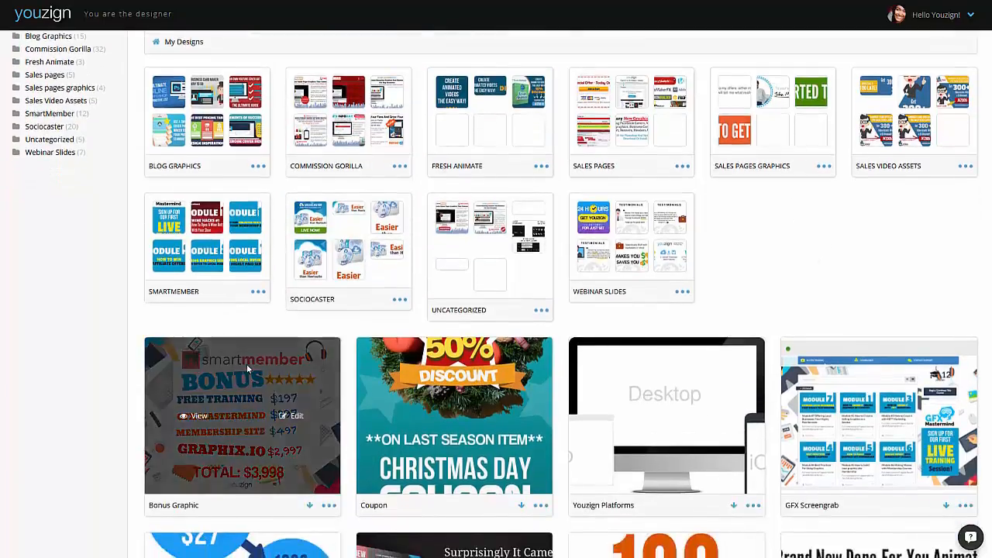
left_click(195, 417)
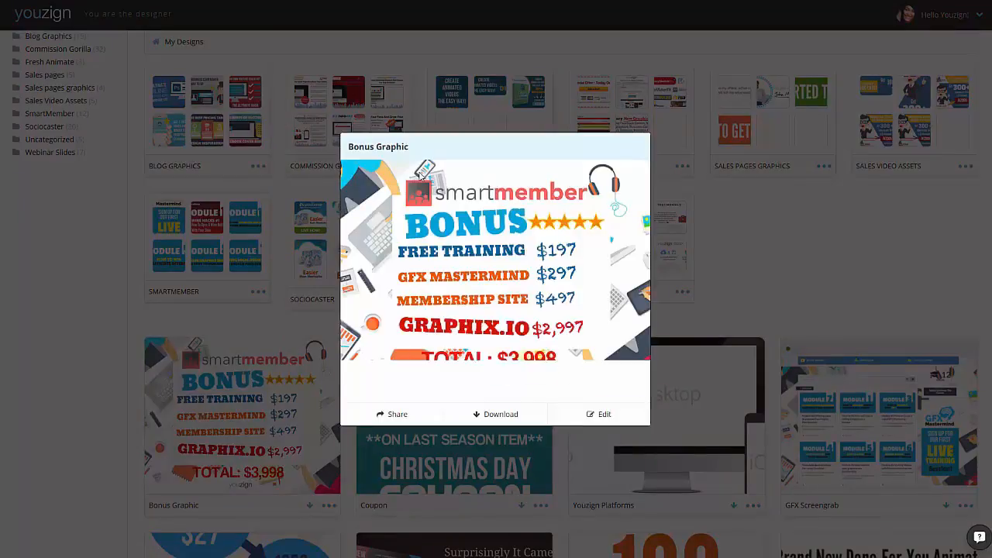
left_click(758, 260)
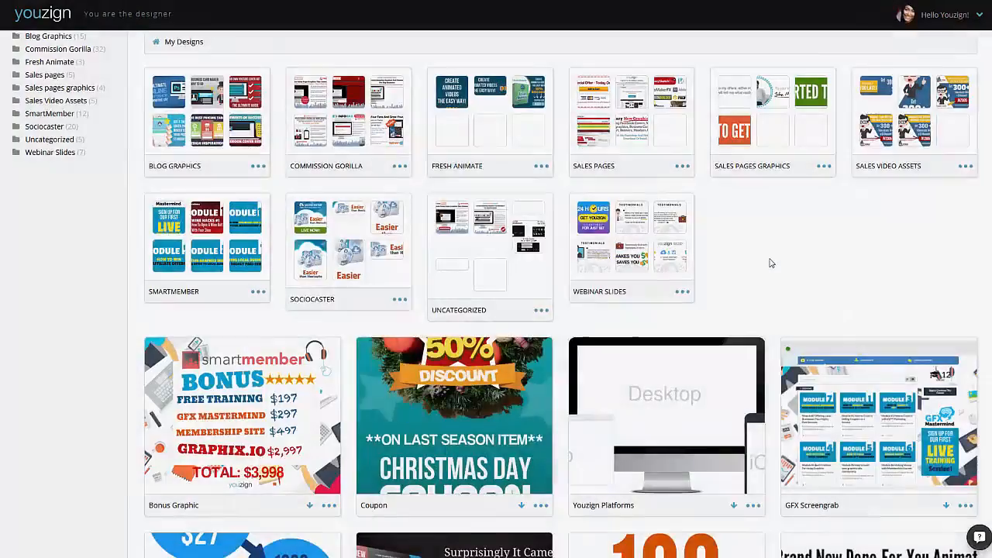
scroll(667, 290, "down", 1)
left_click(417, 322)
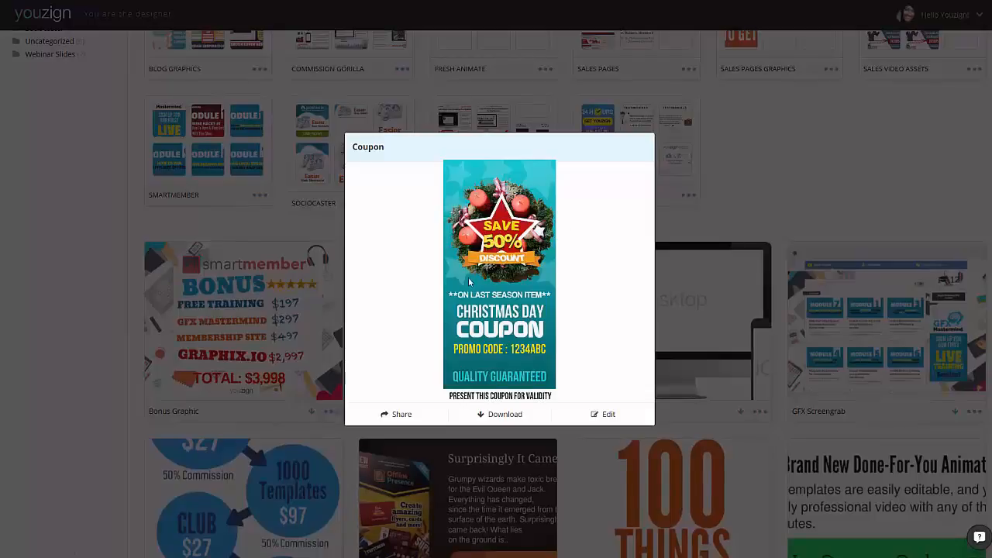
left_click(803, 167)
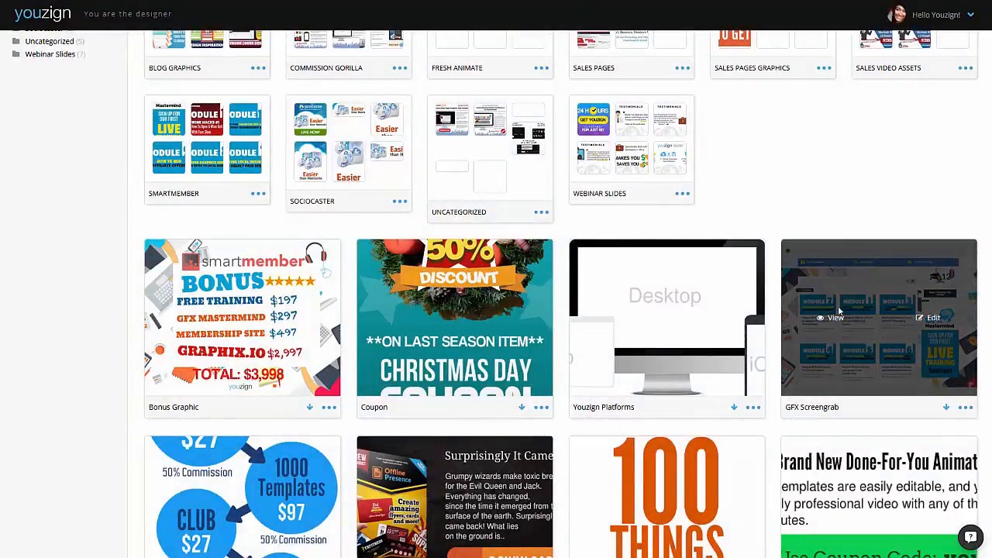
left_click(835, 318)
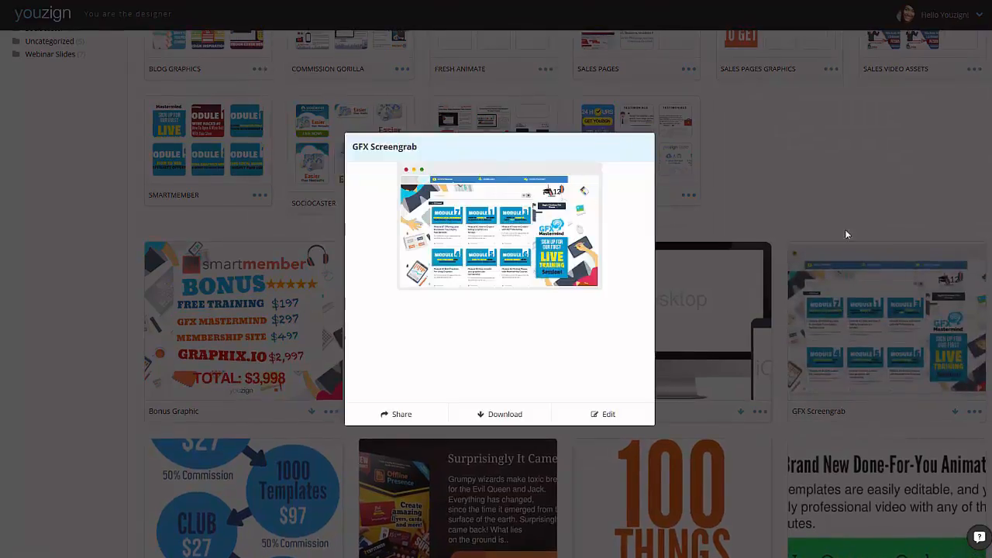
left_click(849, 185)
Browse through the whole collection of saved designs below the folders and return to the start of the page
scroll(771, 246, "down", 6)
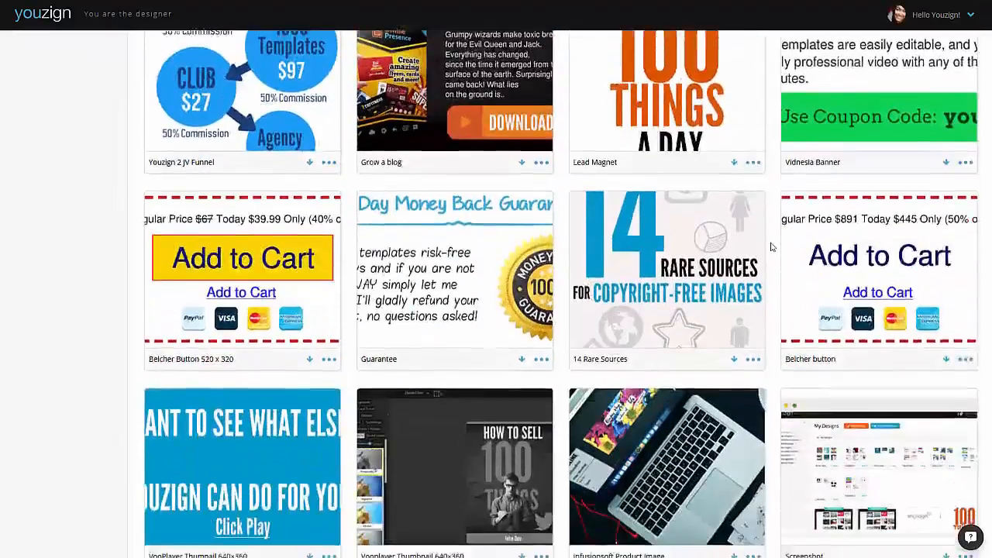
scroll(771, 246, "down", 5)
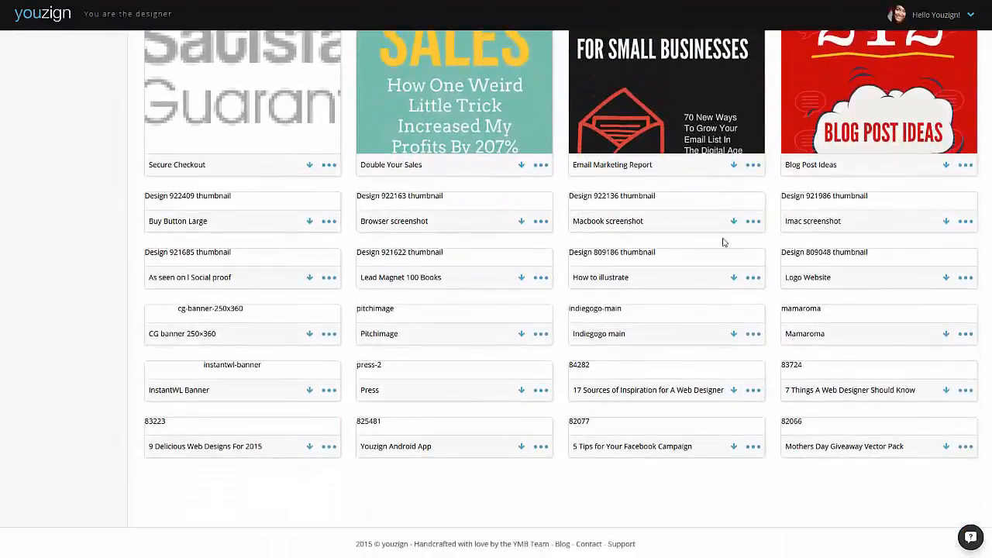
scroll(655, 209, "down", 5)
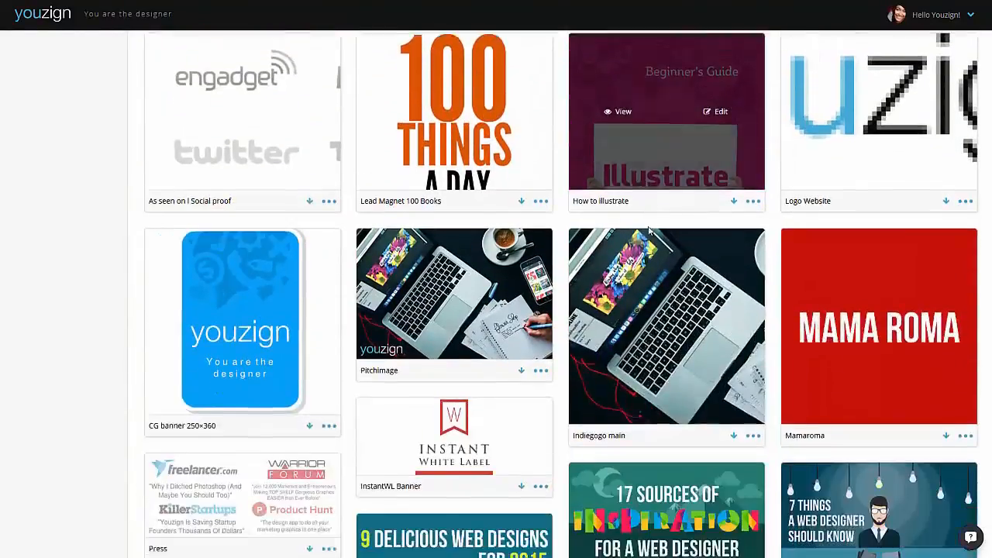
scroll(649, 229, "down", 3)
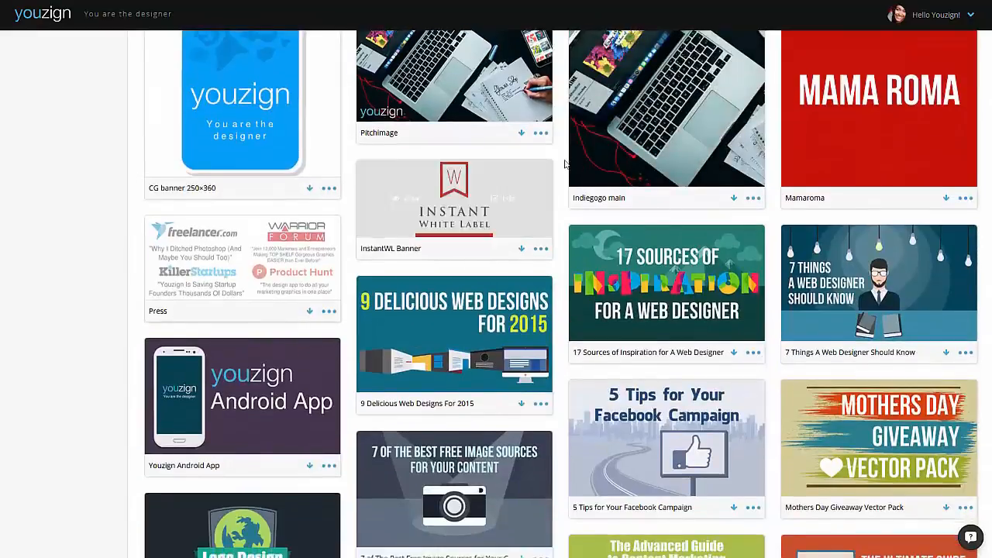
scroll(573, 162, "down", 1)
scroll(683, 158, "down", 3)
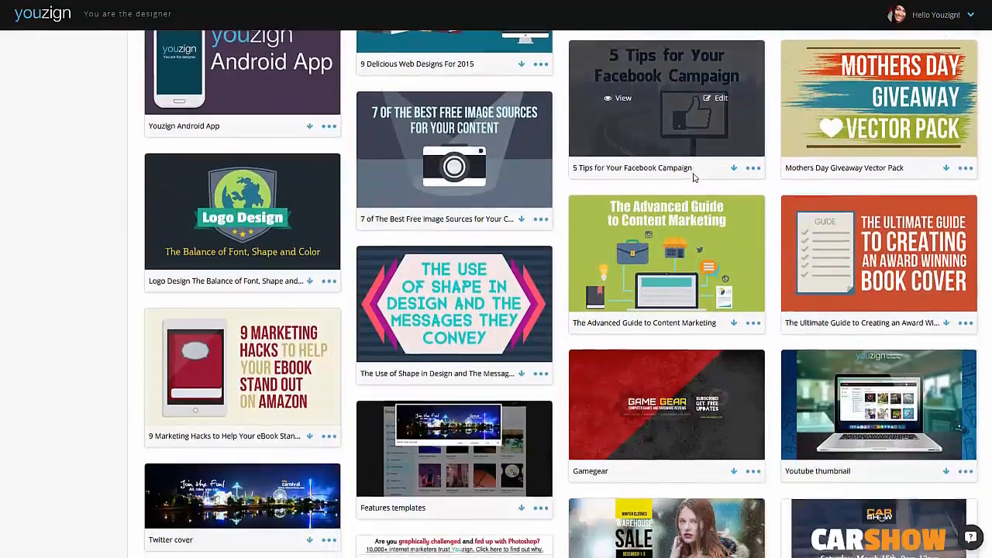
scroll(693, 177, "down", 5)
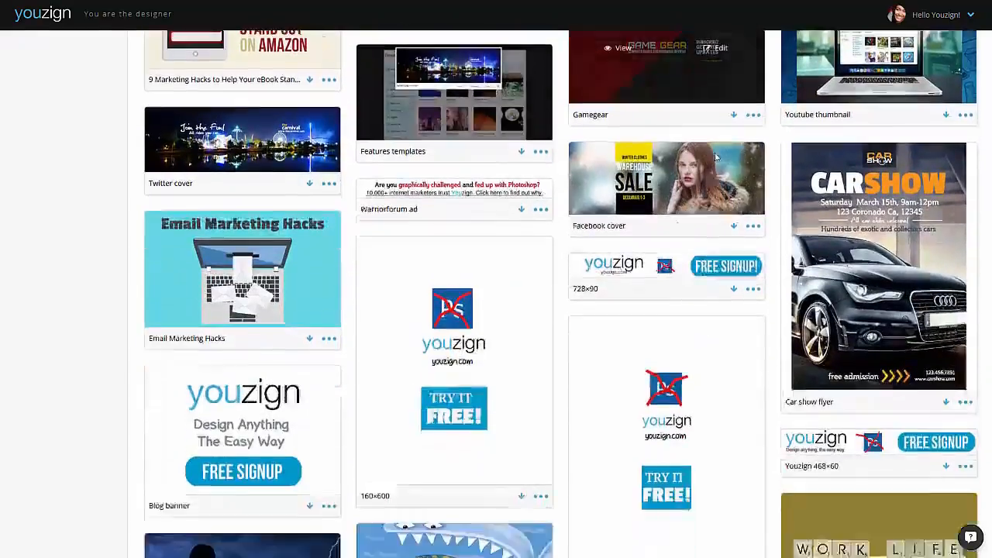
scroll(713, 160, "down", 5)
scroll(699, 212, "up", 10)
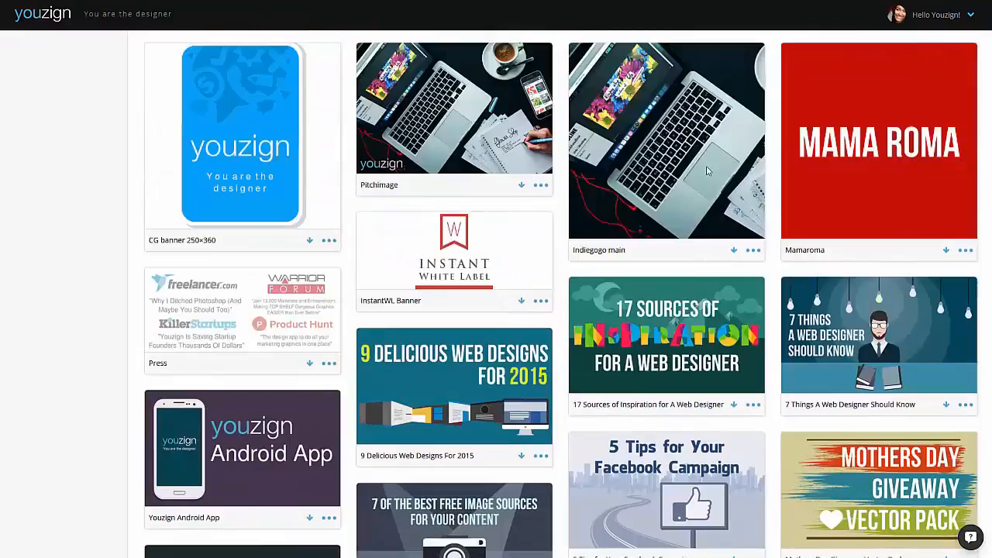
scroll(707, 171, "up", 5)
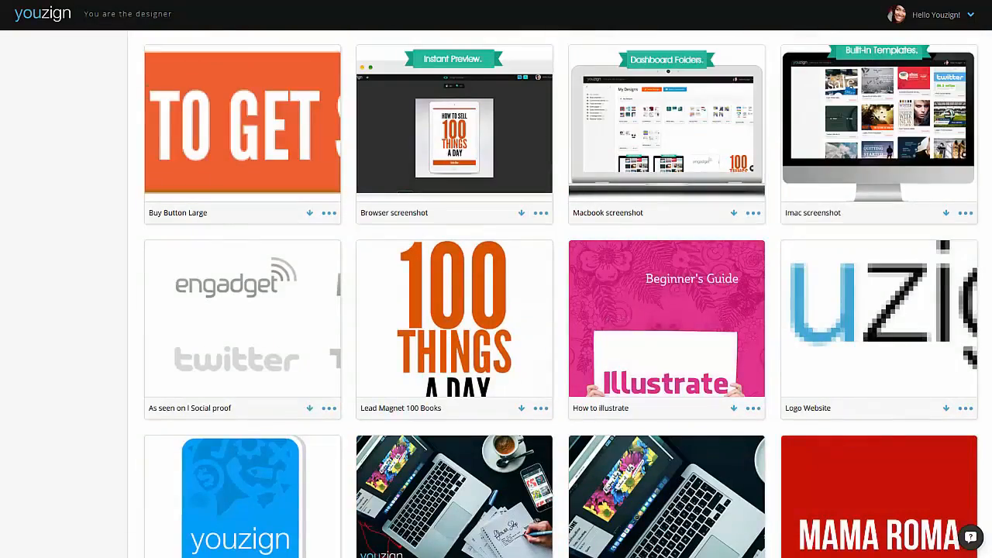
scroll(565, 175, "up", 10)
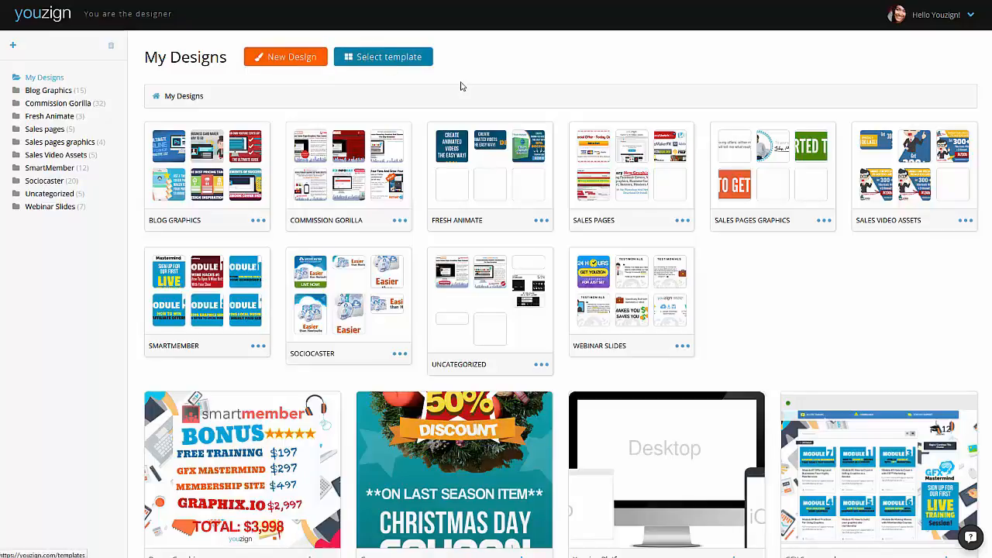
Open the template library and expand the Facebook, Pinterest, Web Banner and Prints template types to review their formats
left_click(391, 65)
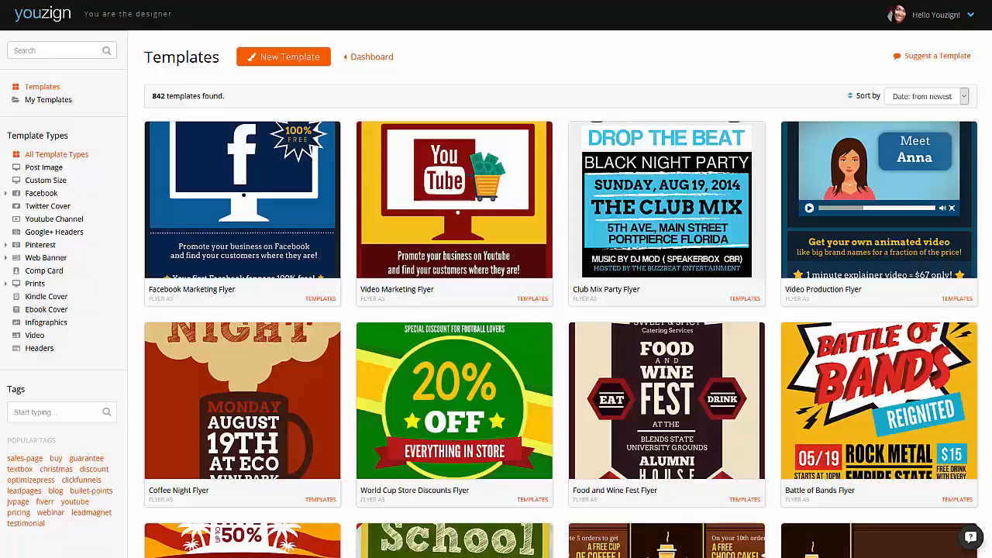
left_click(15, 194)
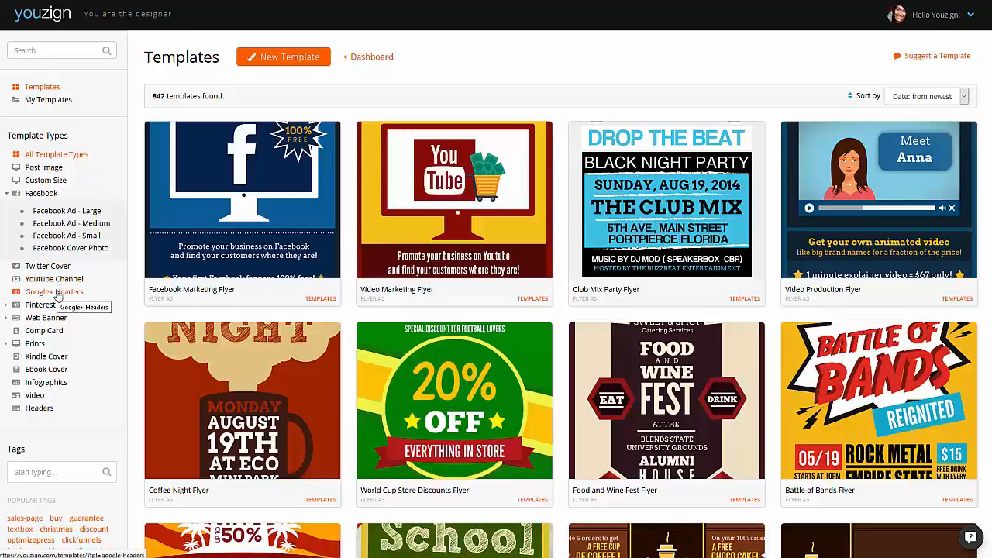
left_click(6, 305)
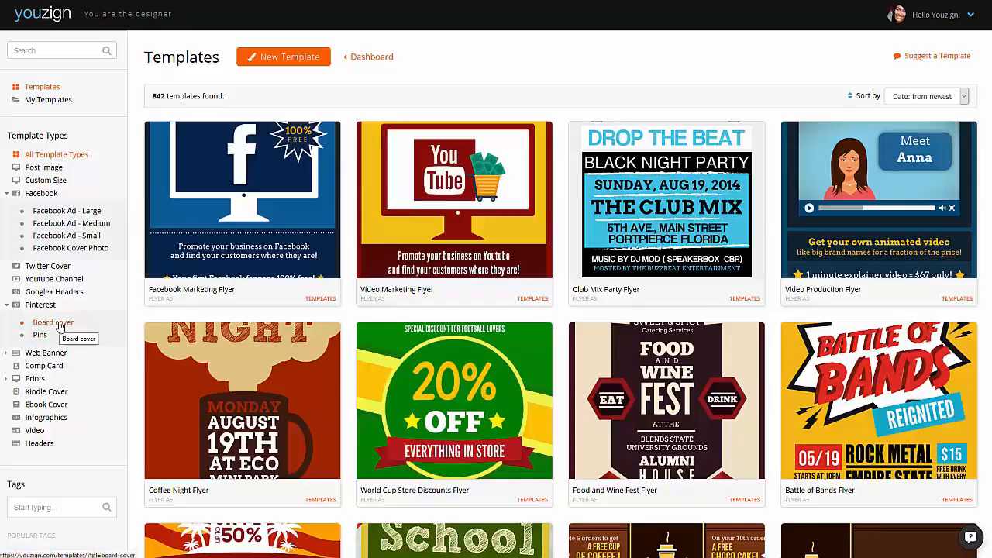
left_click(9, 354)
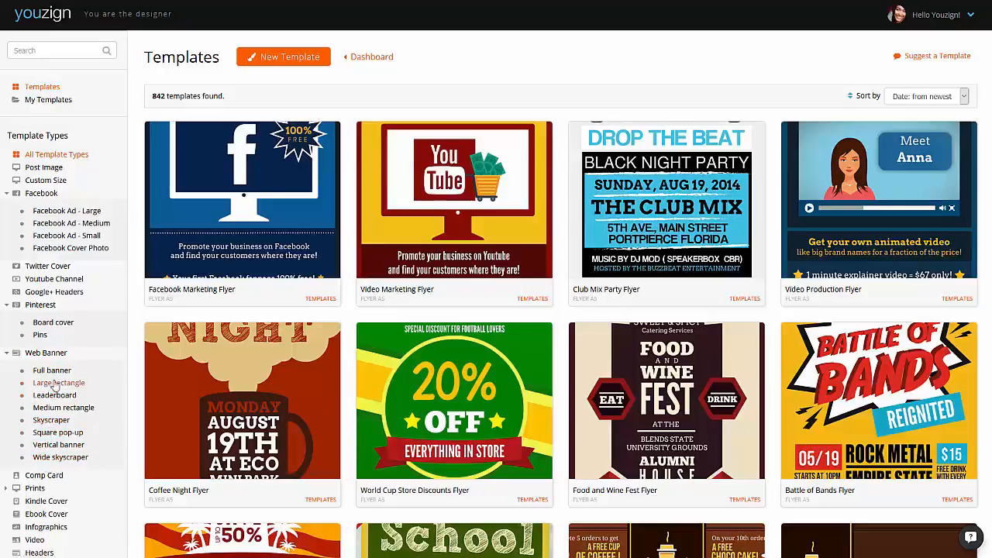
scroll(62, 387, "down", 1)
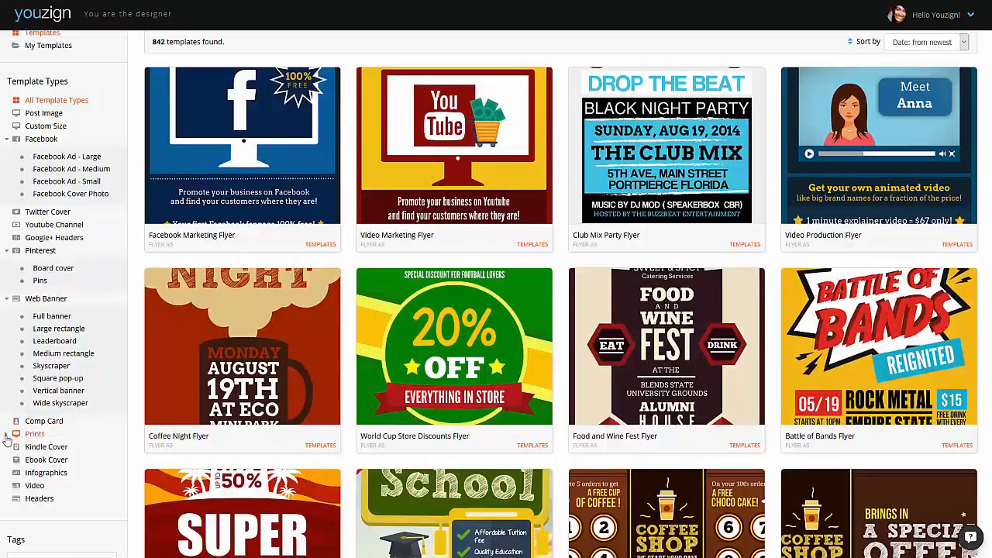
left_click(7, 436)
scroll(46, 418, "down", 1)
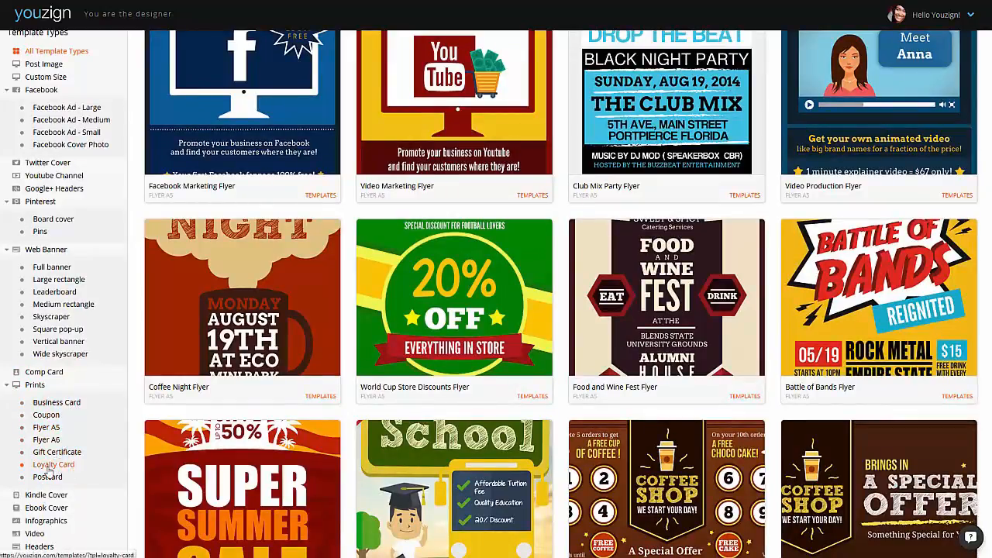
scroll(86, 449, "down", 2)
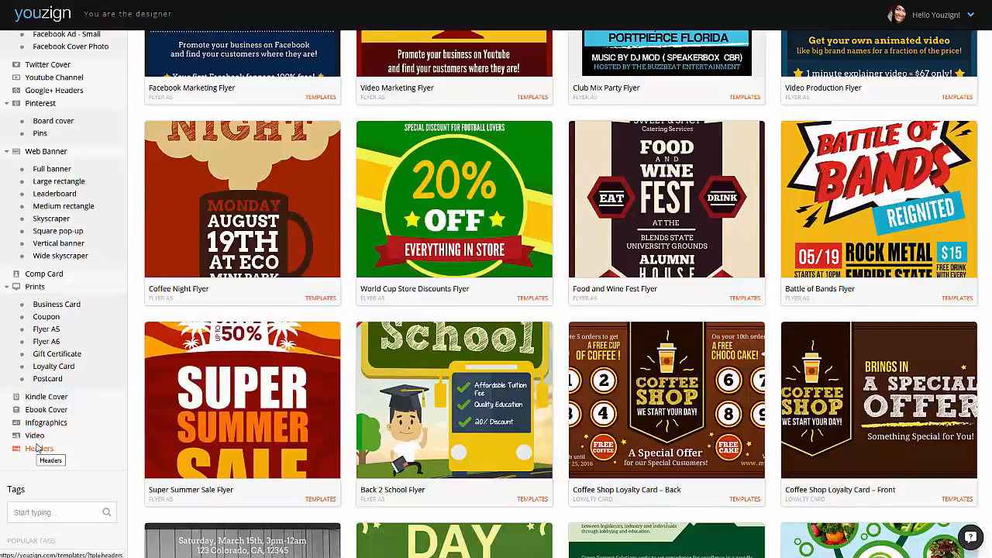
scroll(77, 446, "up", 3)
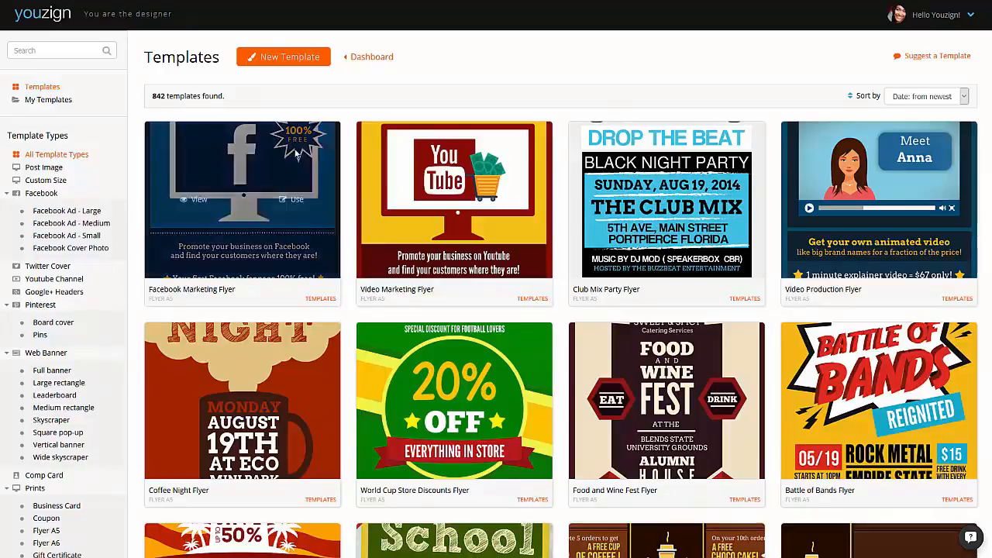
Start a design from the Plaza Pizza Facebook ad – Large template and save it under the title Martinstest
left_click(77, 212)
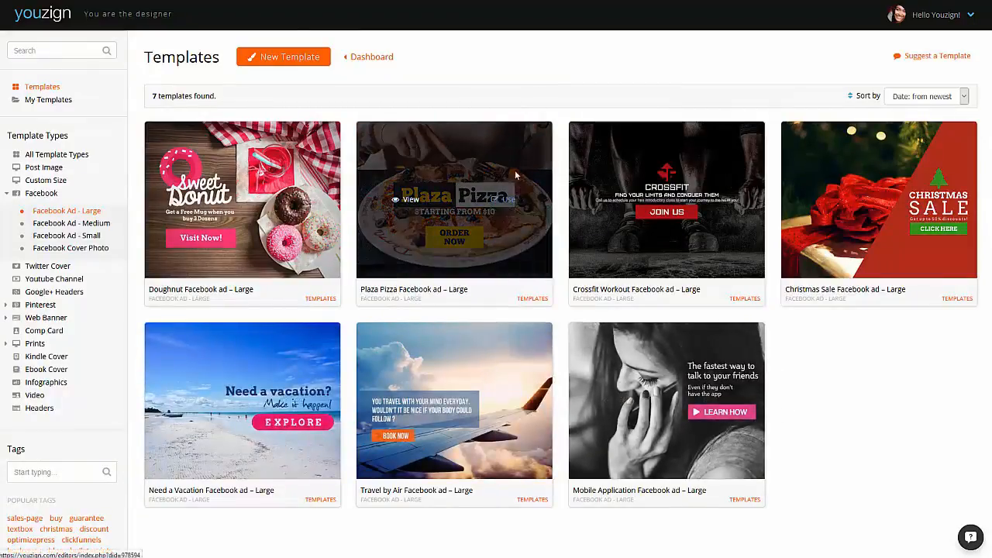
left_click(480, 218)
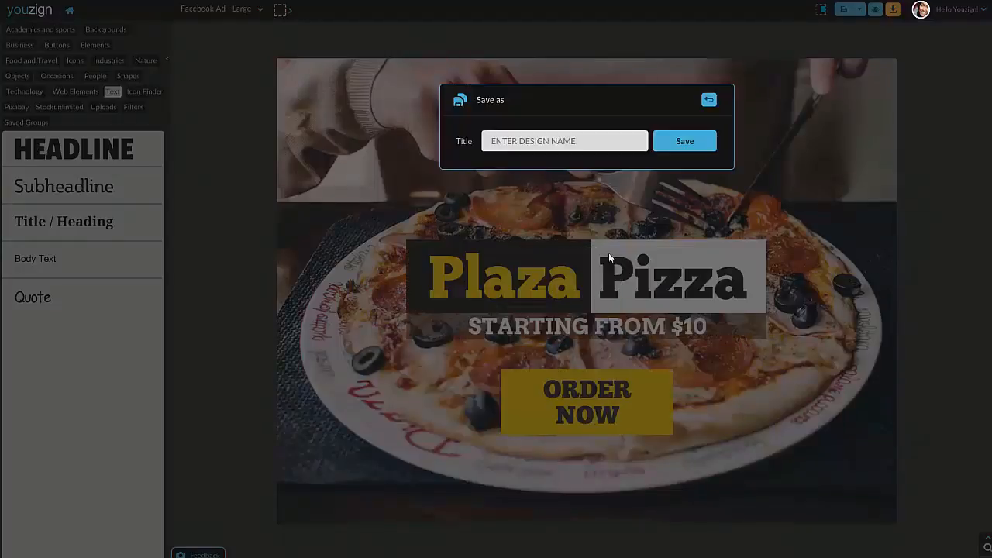
left_click(592, 142)
type("Martinstest")
left_click(685, 143)
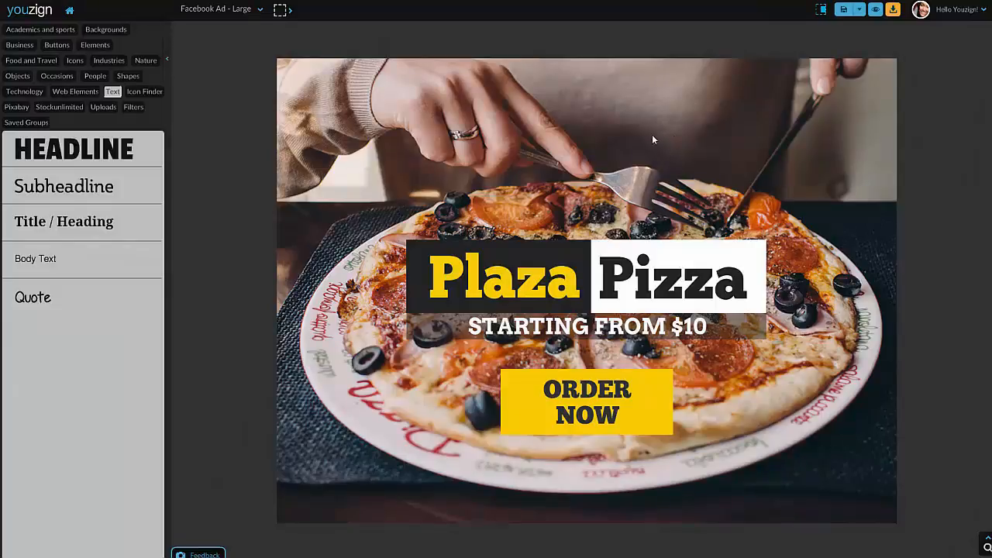
Shift the background pizza photo slightly to the right within the ad
left_click(545, 147)
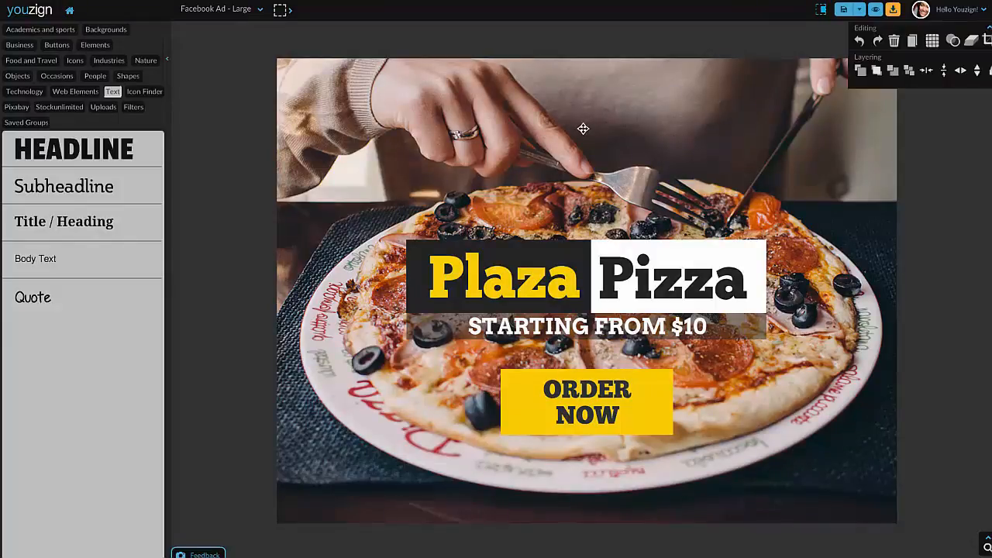
left_click_drag(582, 128, 503, 144)
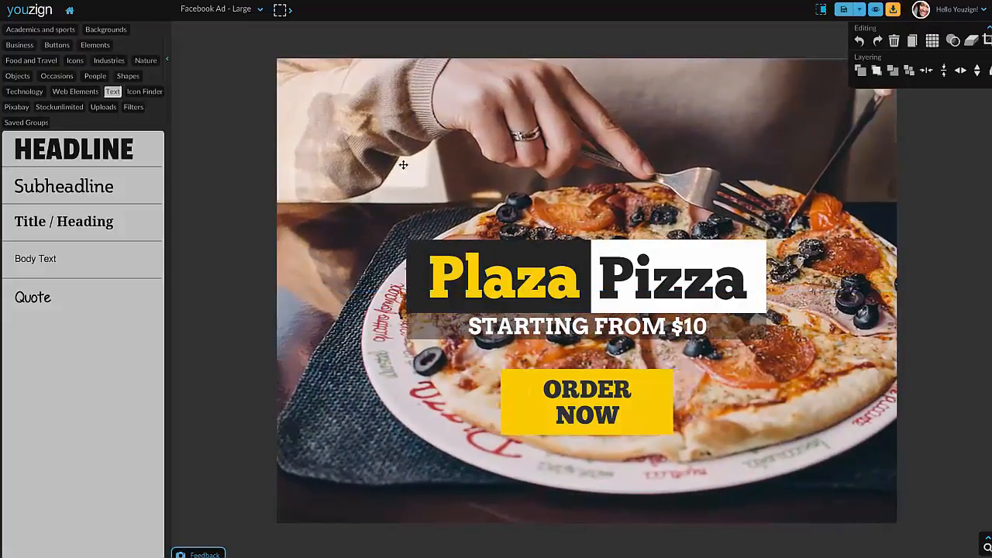
left_click_drag(596, 183, 568, 182)
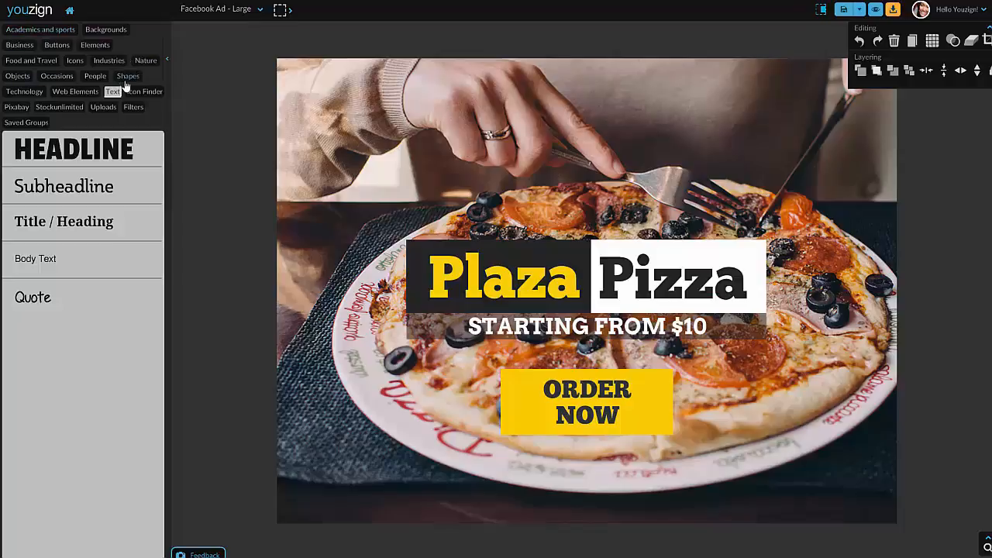
Try the Grayscale, Vignette, Polaroid, Vintage, Adventure, Blonde and Turquoise filters on the ad, then apply Serene
left_click(134, 108)
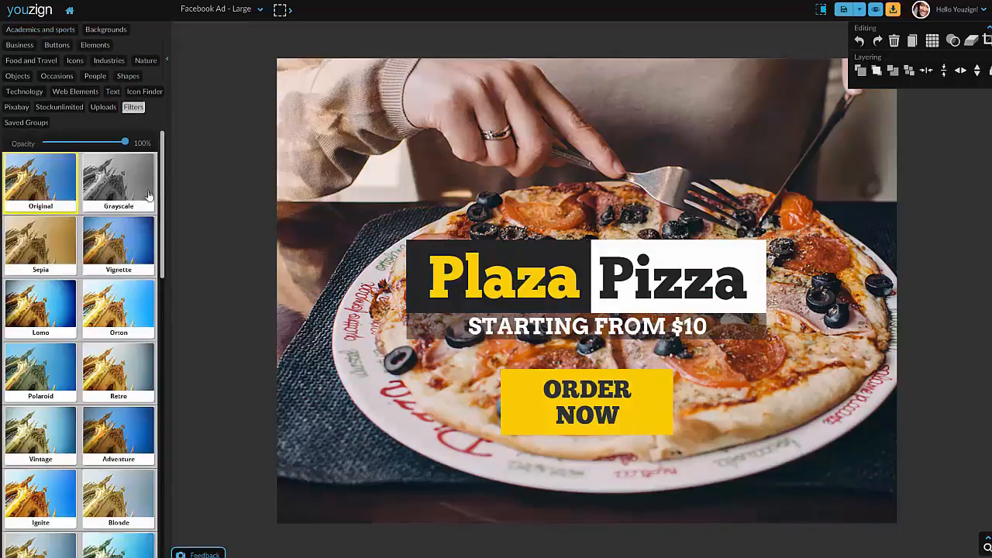
left_click(135, 183)
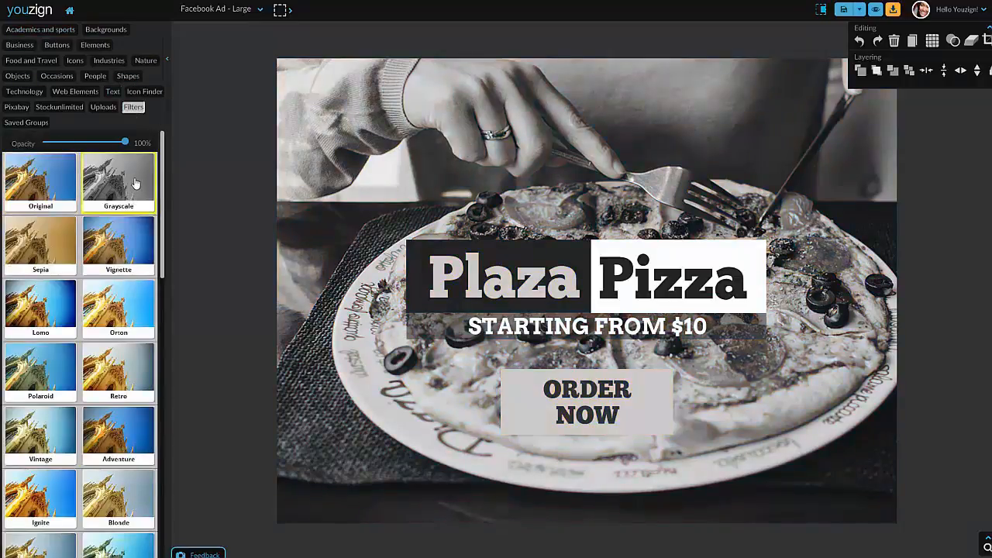
left_click(117, 238)
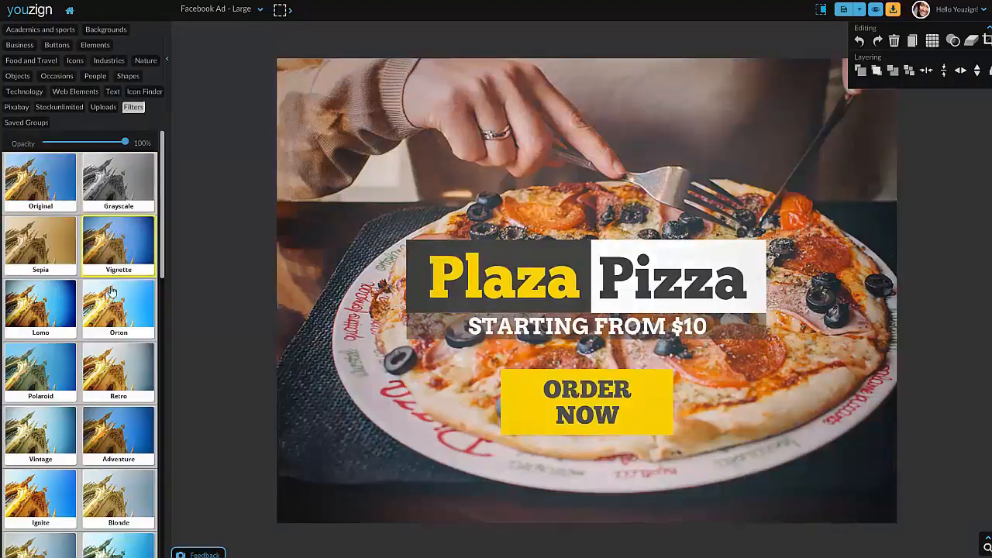
scroll(112, 292, "down", 1)
left_click(51, 324)
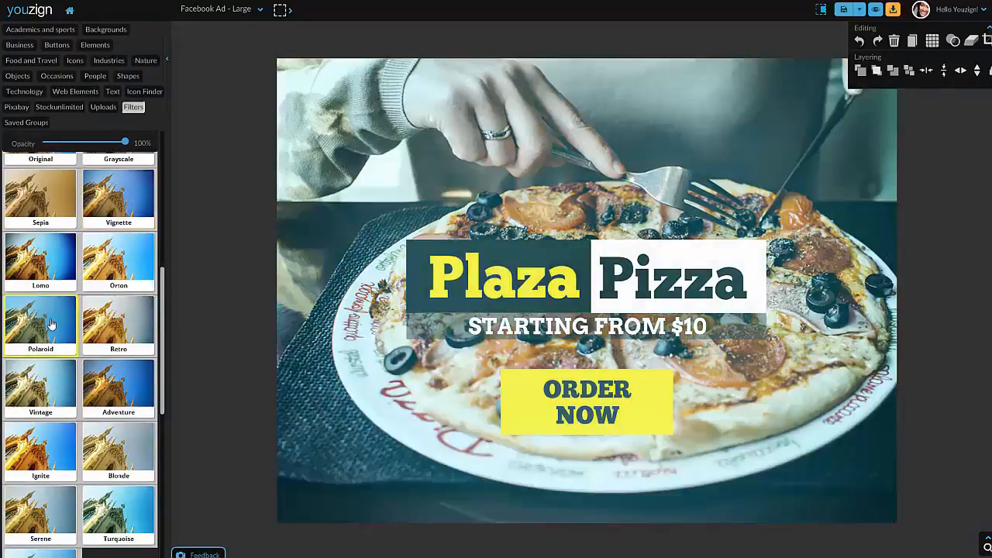
left_click(59, 403)
left_click(128, 379)
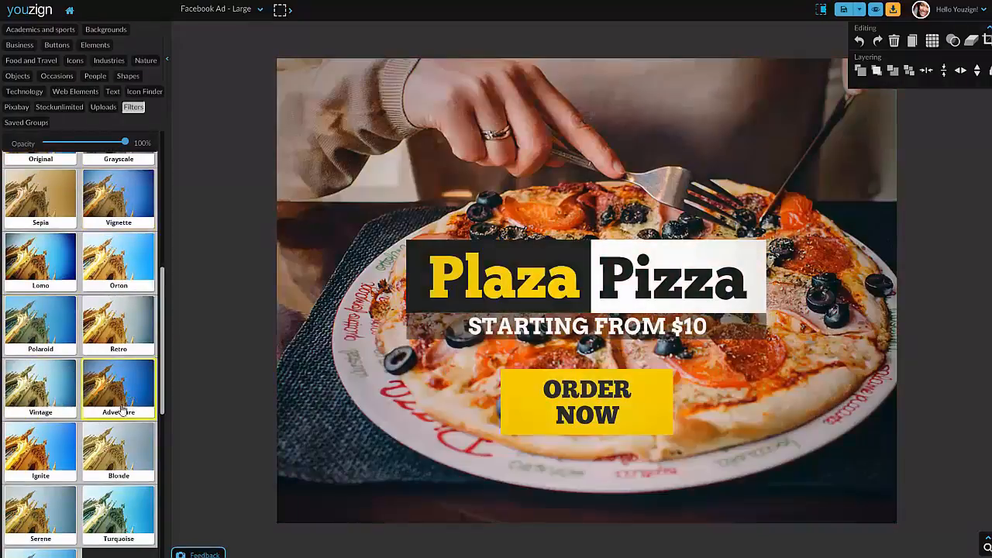
left_click(116, 460)
left_click(109, 527)
left_click(54, 525)
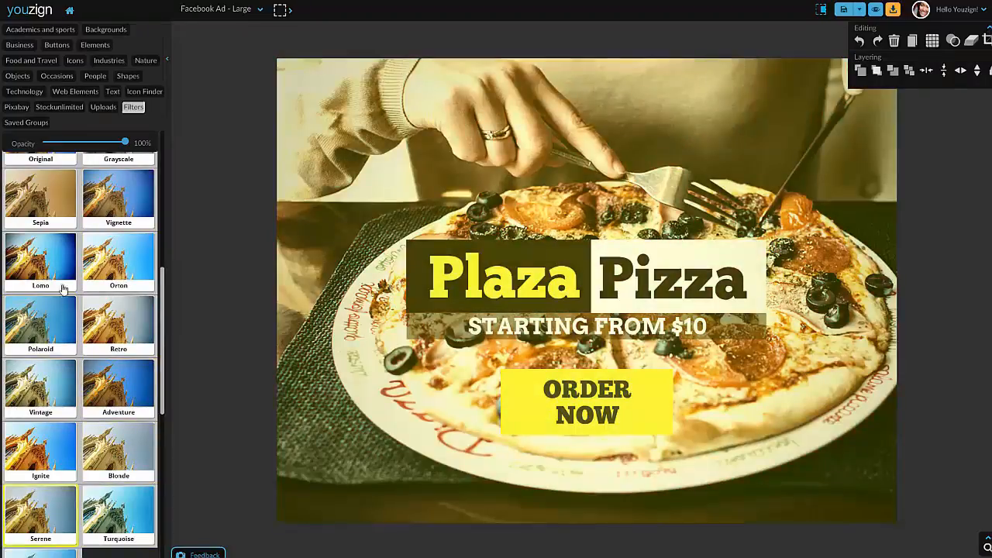
Restore the background pizza photo to the Original filter
scroll(56, 227, "up", 1)
left_click(47, 172)
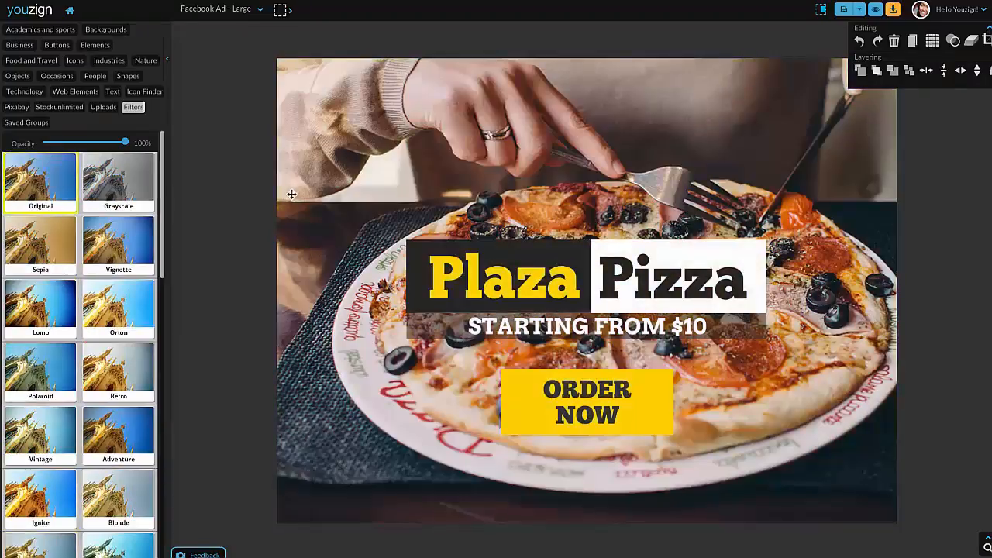
Nudge the yellow Plaza heading slightly and replace its text with MC
left_click(541, 285)
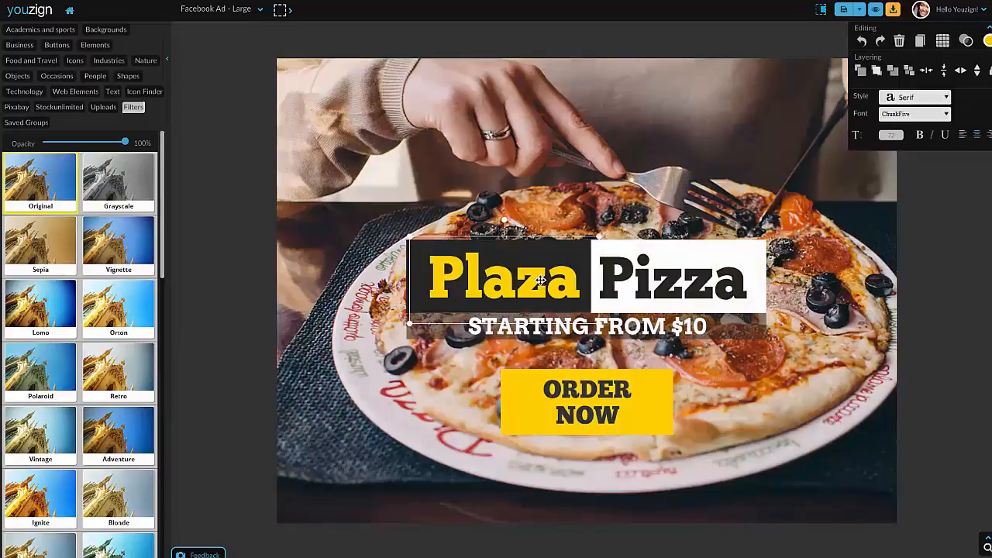
mouse_move(522, 280)
left_mouse_down()
mouse_move(575, 260)
mouse_move(482, 204)
mouse_move(524, 274)
left_mouse_up()
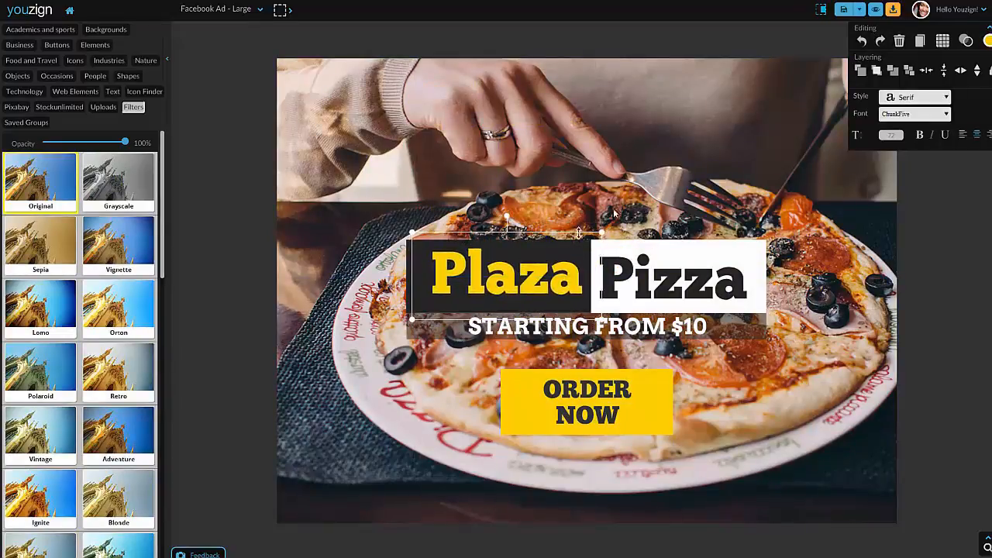
double_click(514, 280)
type("MC")
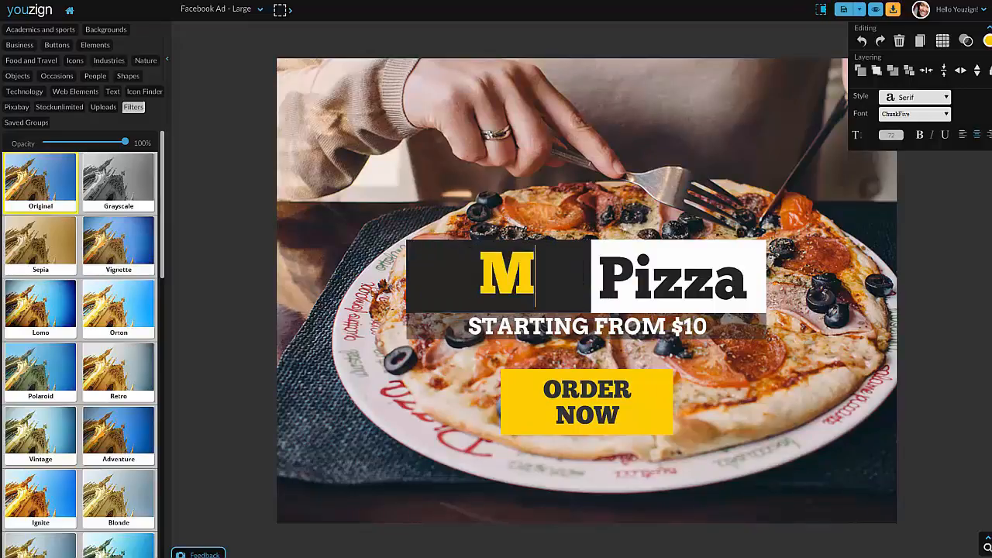
left_click(574, 198)
Recolour the MC heading from yellow to bright red
left_click(513, 283)
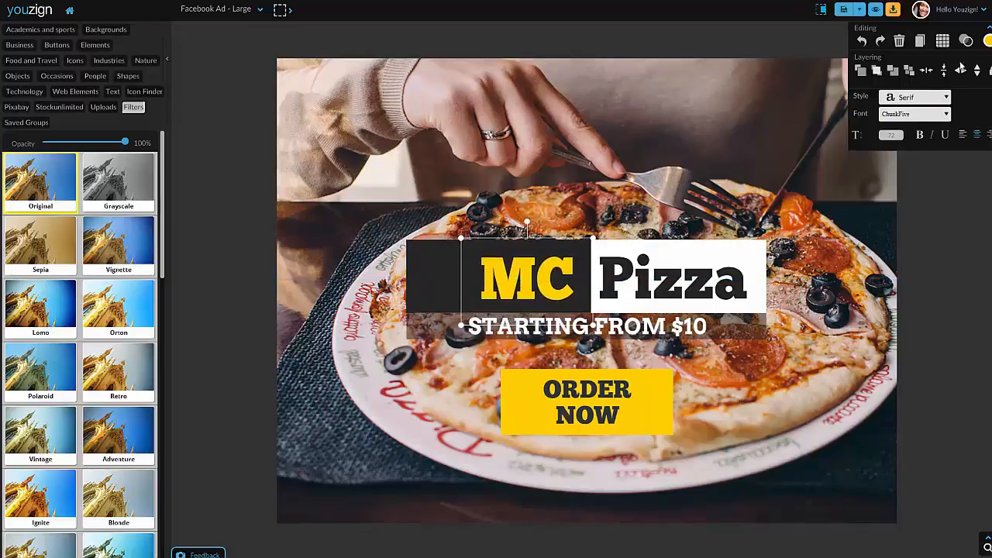
left_click(988, 40)
left_click(922, 67)
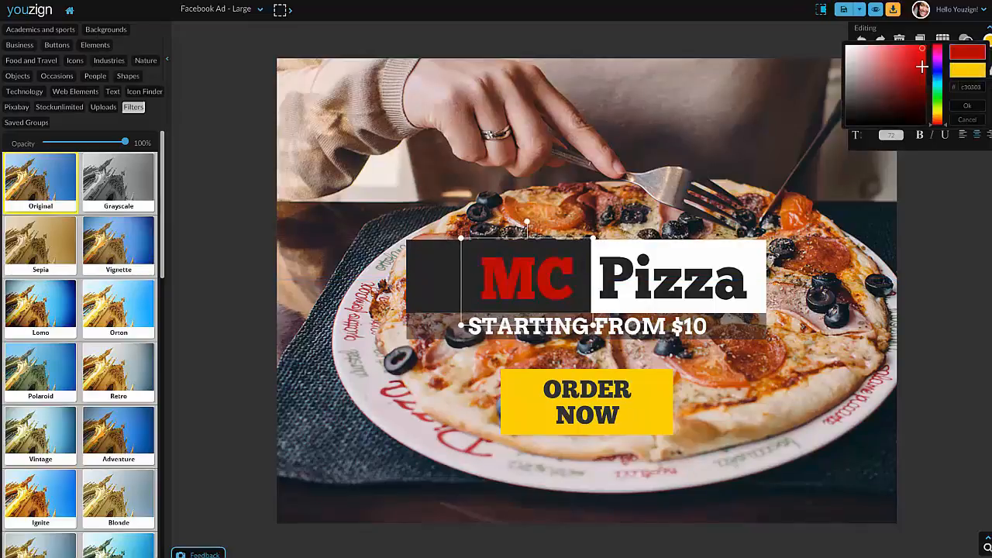
left_click_drag(921, 67, 920, 55)
left_click(967, 105)
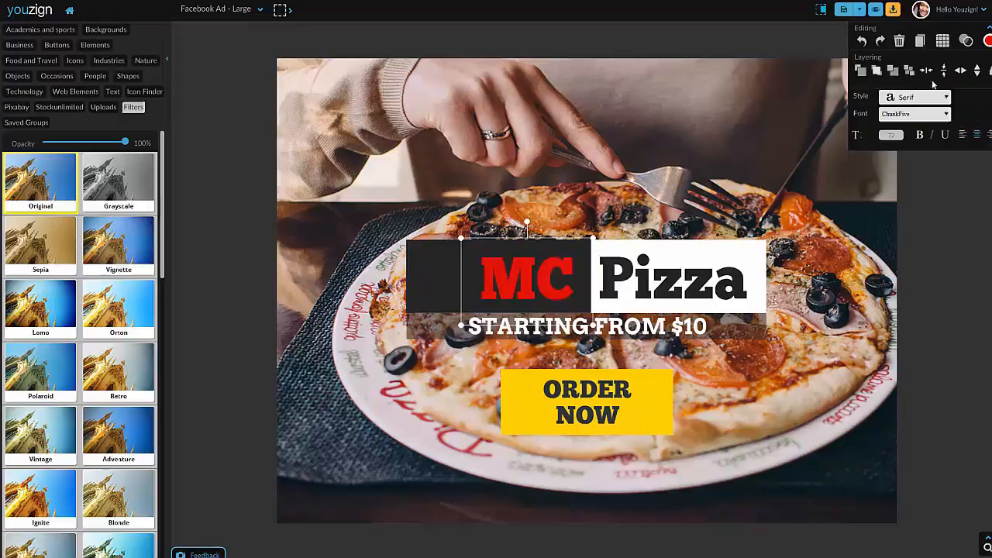
Check the MC heading's opacity setting, keeping it at 100%, and toggle the alignment grid on and off
left_click(965, 42)
mouse_move(971, 72)
left_mouse_down()
mouse_move(945, 71)
mouse_move(985, 78)
left_mouse_up()
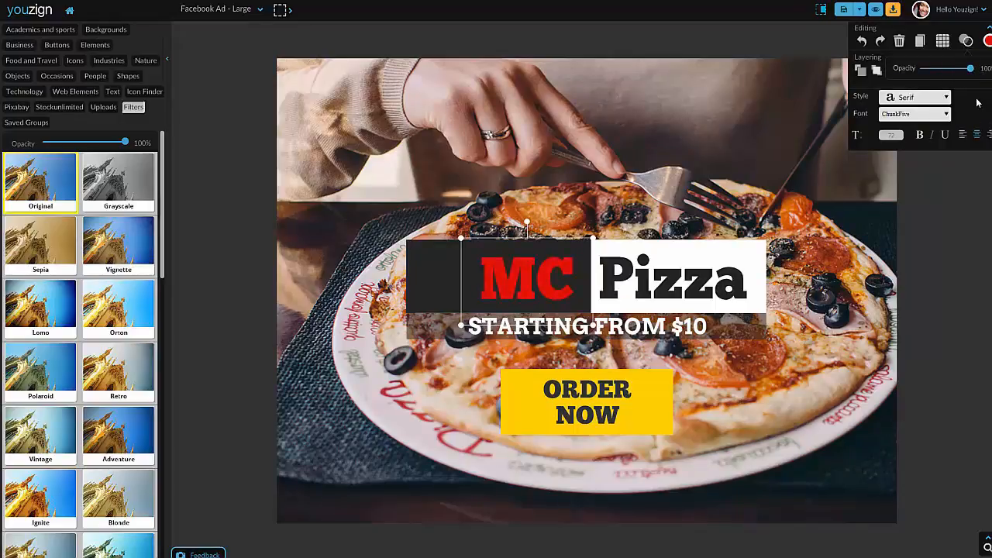
left_click(978, 102)
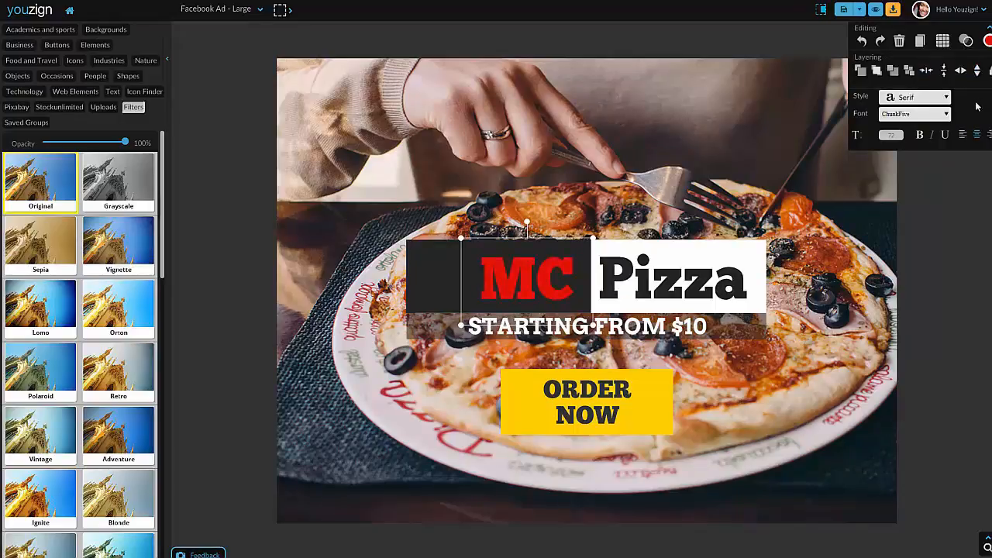
left_click(942, 43)
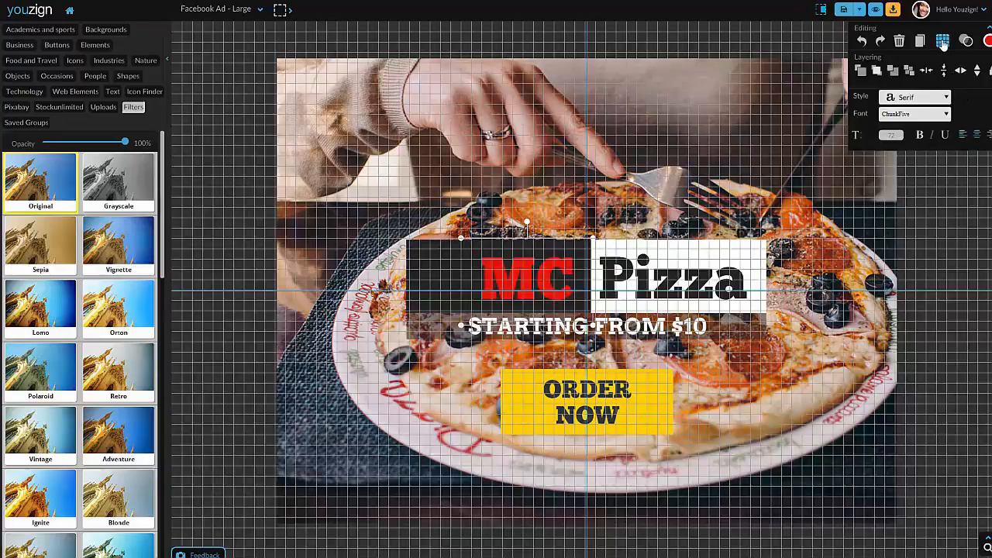
left_click(942, 42)
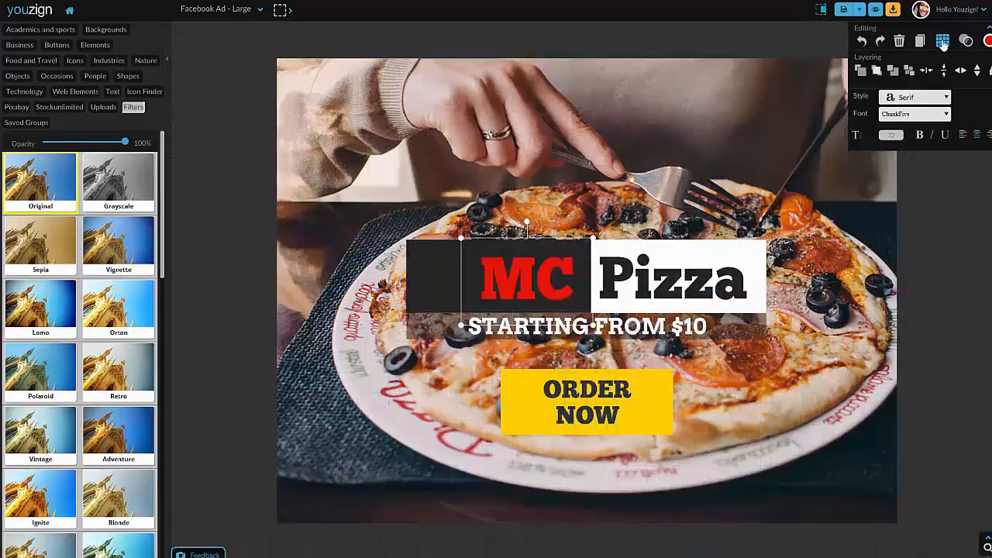
Duplicate the MC heading, move the copy upward, and delete that copy
left_click(920, 42)
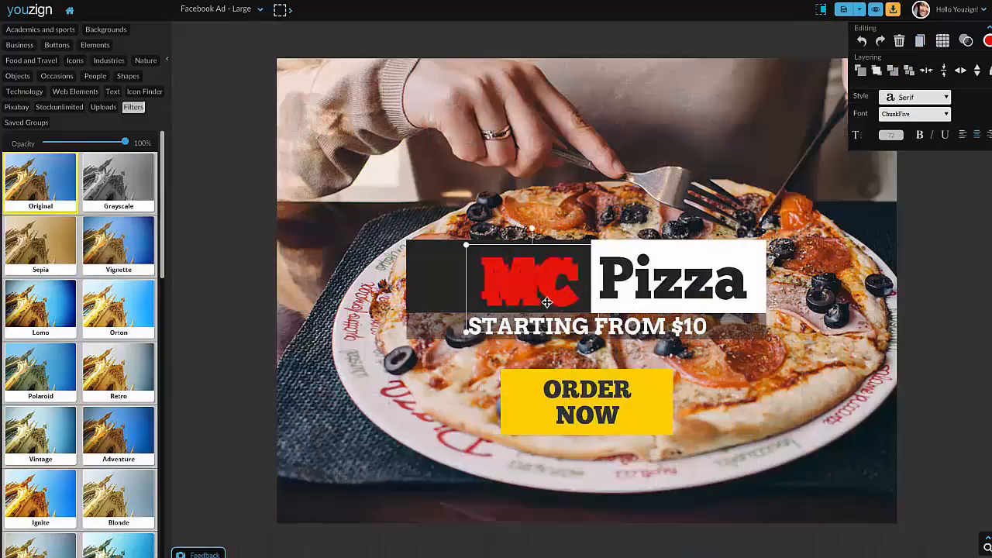
left_click_drag(547, 299, 537, 248)
key("Delete")
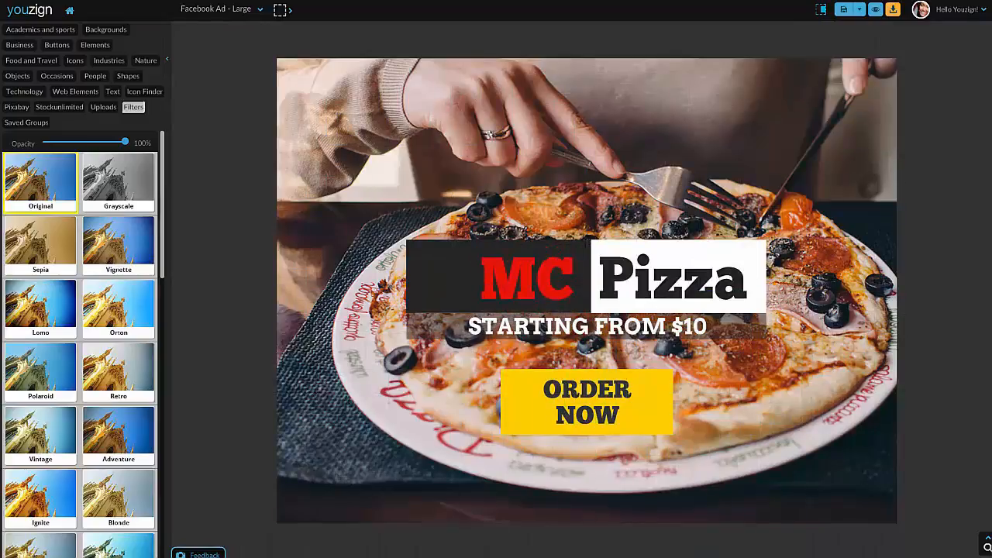
Undo the last change to the ad and redo it
left_click(508, 293)
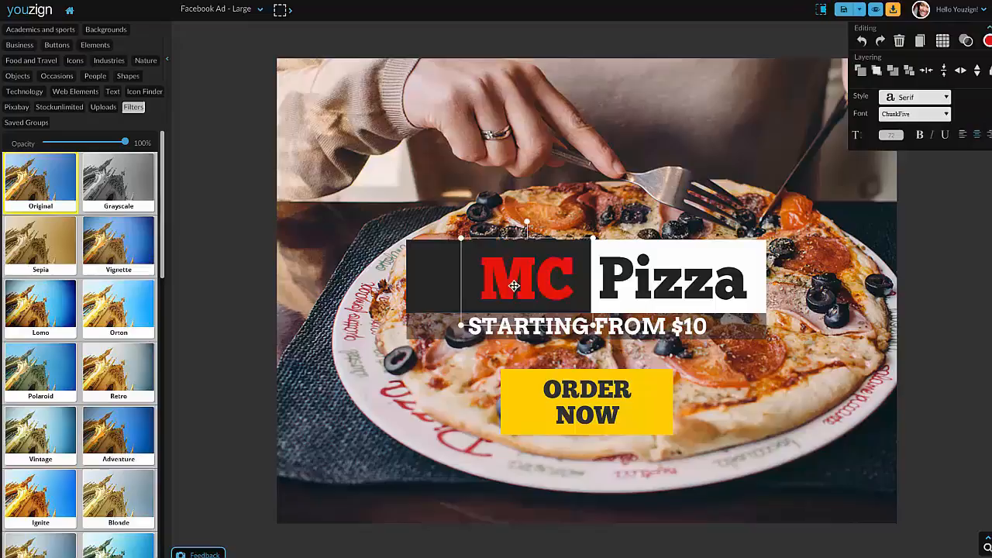
left_click(864, 41)
left_click(878, 41)
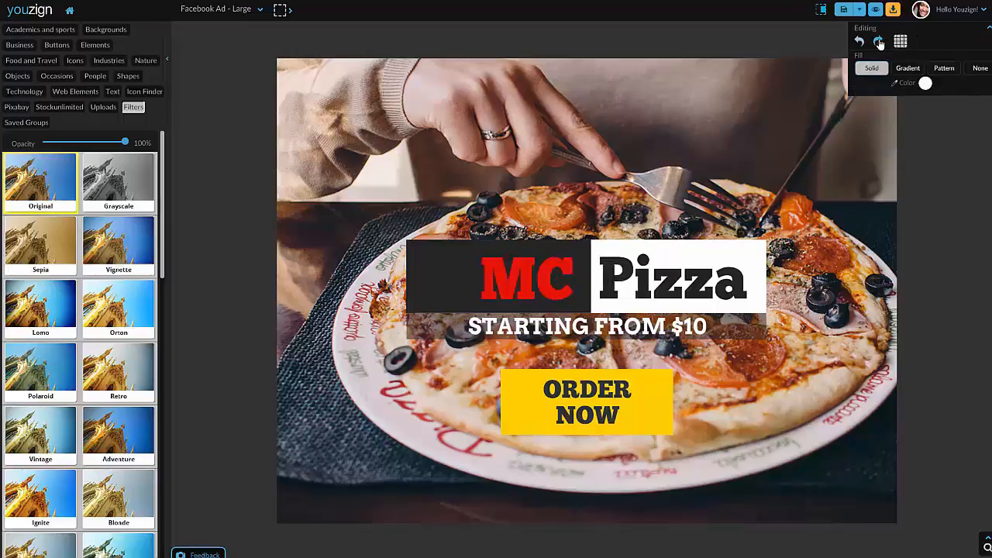
Centre the Pizza heading horizontally on the ad, try an undo, and delete the stray black MC copy
left_click(676, 252)
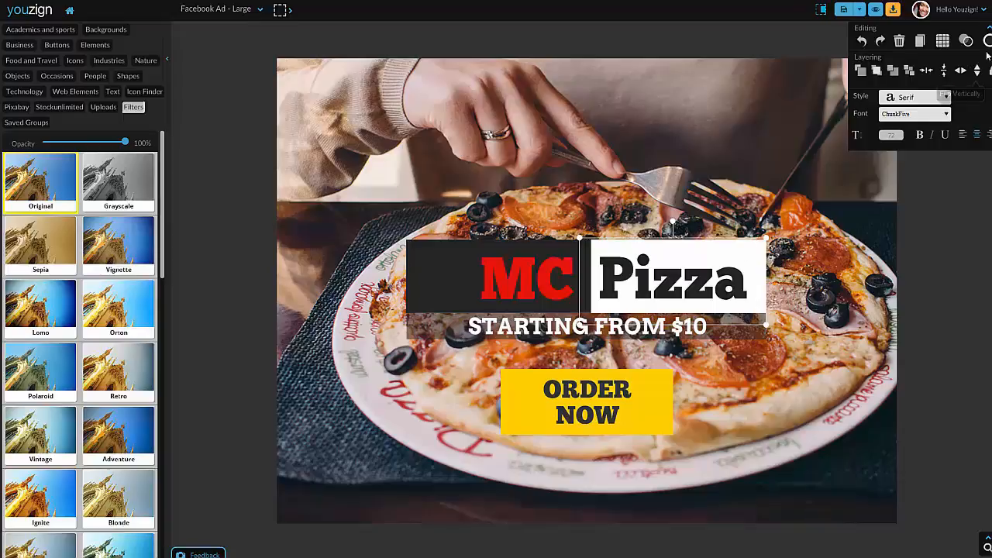
left_click(929, 71)
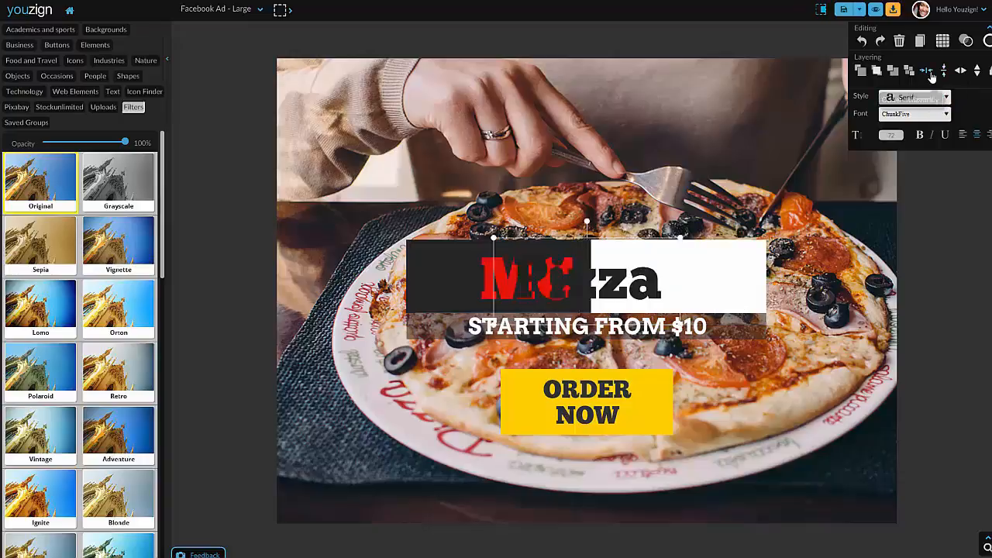
left_click(864, 42)
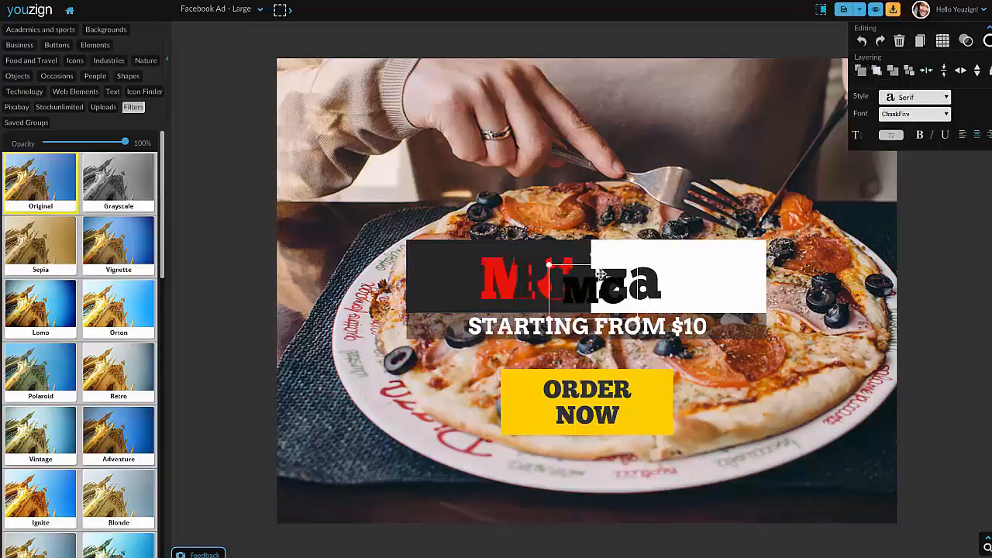
key("Delete")
Move the Pizza heading back onto the white box beside MC and deselect it
left_click(741, 262)
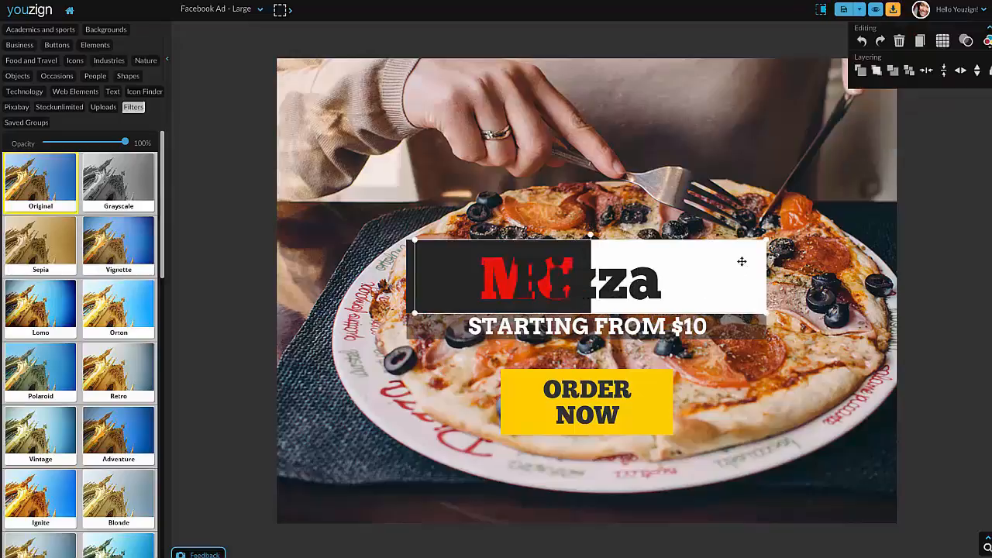
left_click(589, 428)
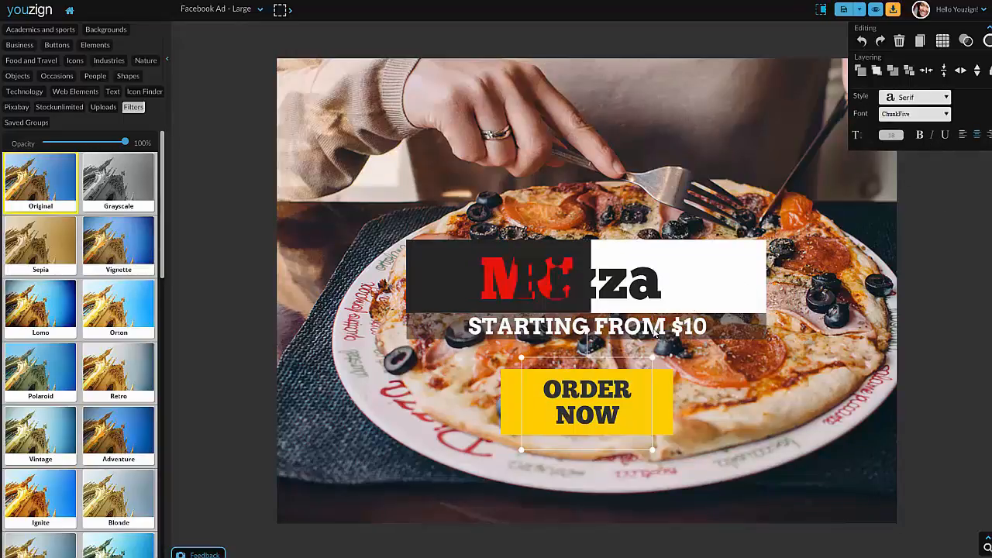
left_click(653, 328)
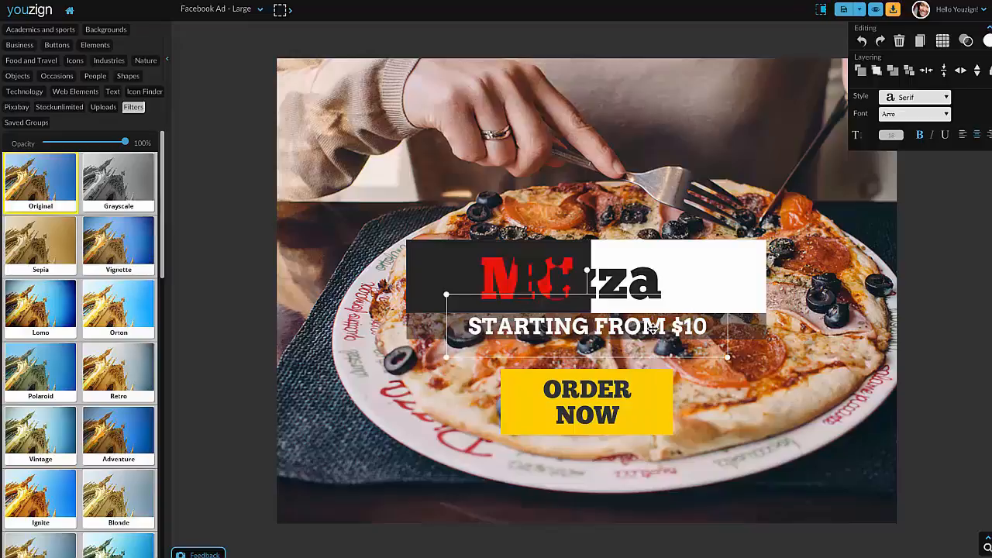
left_click(515, 274)
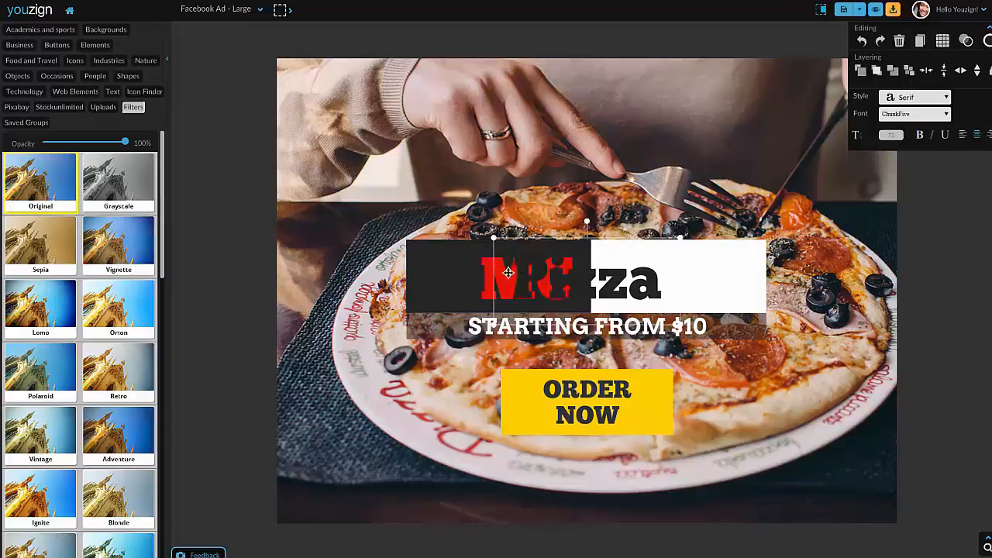
left_click_drag(546, 282, 645, 266)
left_click(534, 192)
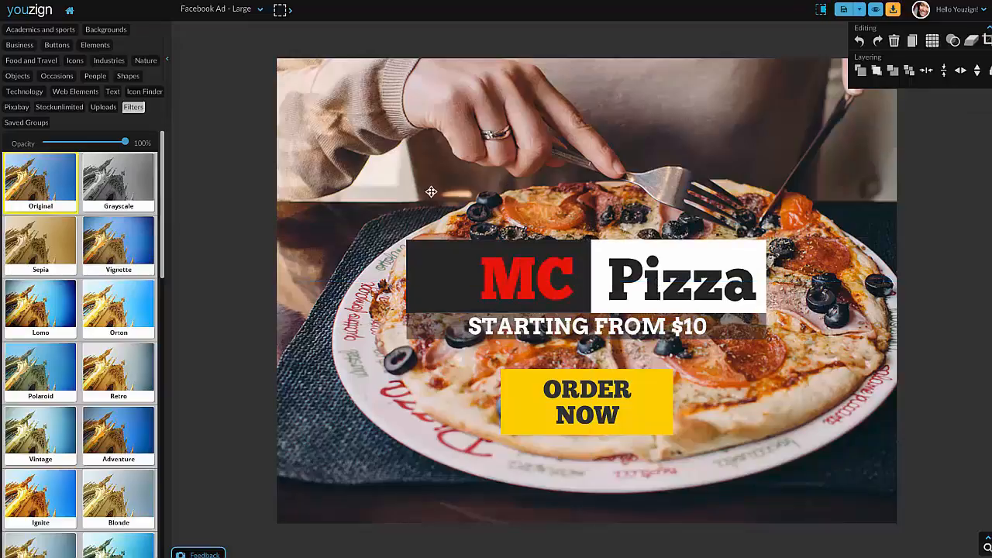
left_click(216, 77)
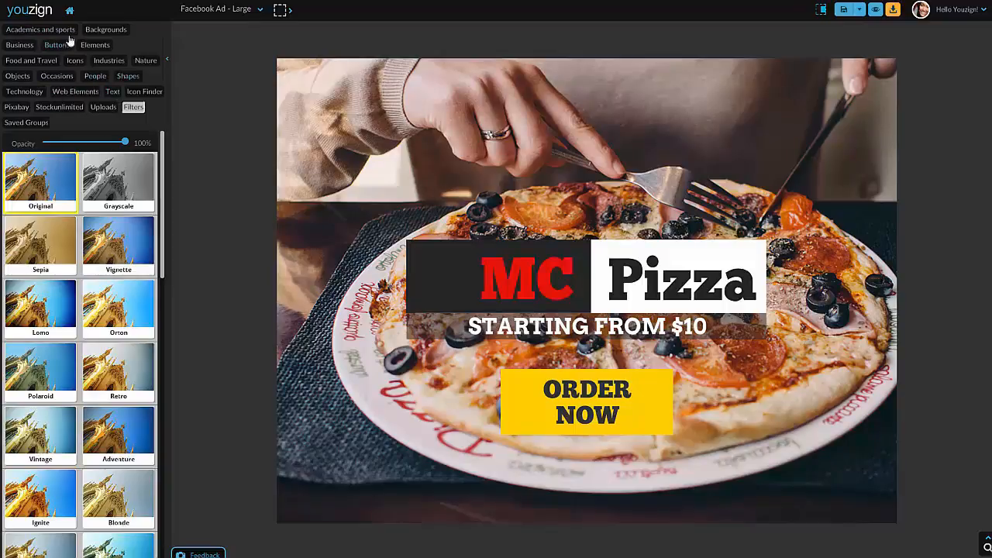
Add the iMac desk photo with the grey brick wall from Backgrounds and enlarge it to cover the whole ad
left_click(100, 34)
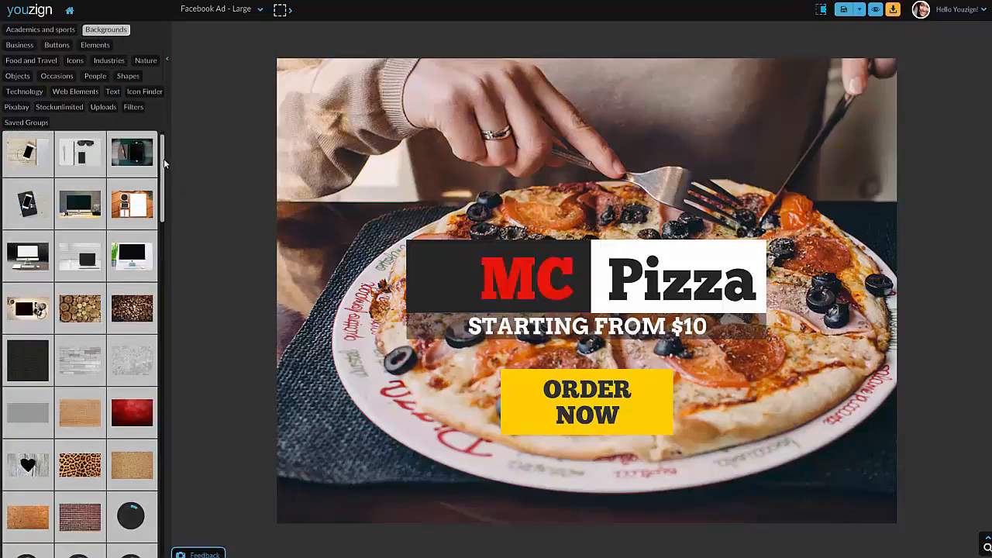
mouse_move(163, 158)
left_mouse_down()
mouse_move(156, 200)
mouse_move(159, 151)
left_mouse_up()
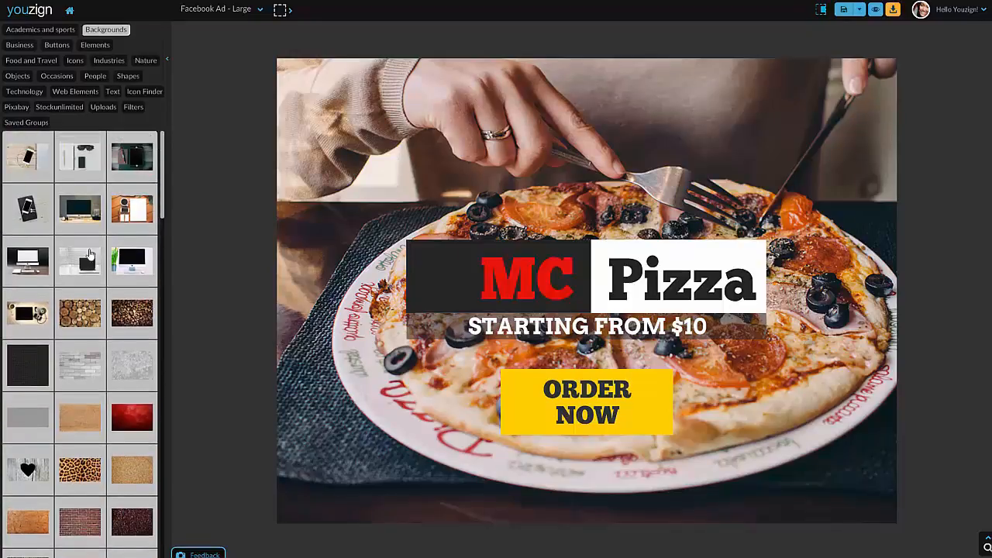
left_click(82, 210)
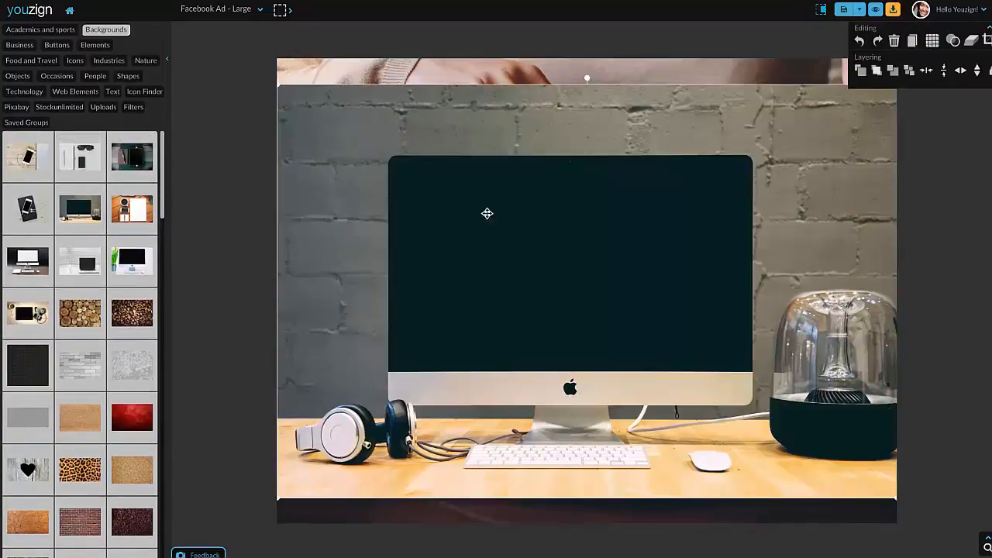
left_click_drag(527, 274, 517, 244)
left_click_drag(889, 467, 983, 528)
left_click_drag(746, 386, 717, 387)
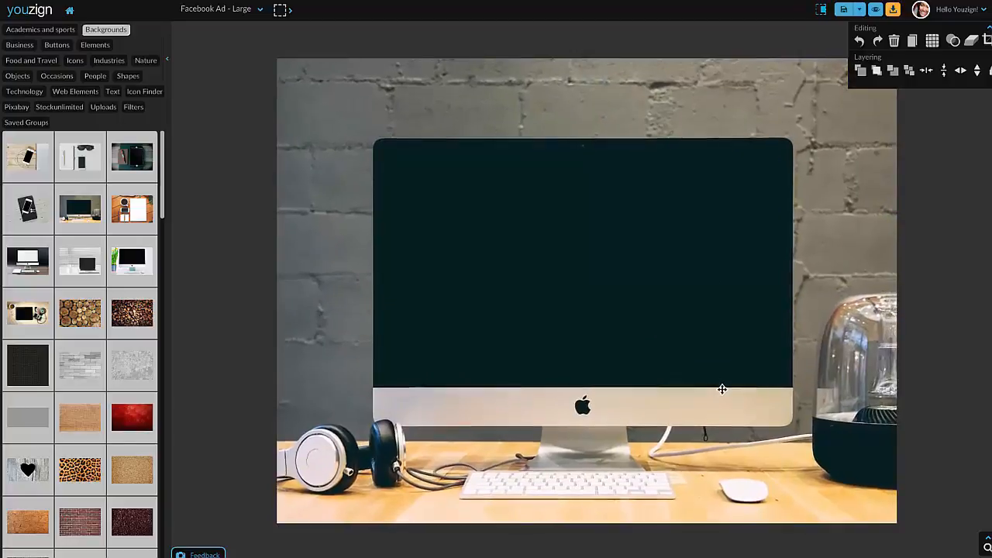
Send the iMac desk photo backward layer by layer until it sits behind the pizza photo
left_click(893, 72)
left_click(893, 71)
left_click(893, 71)
left_click(892, 71)
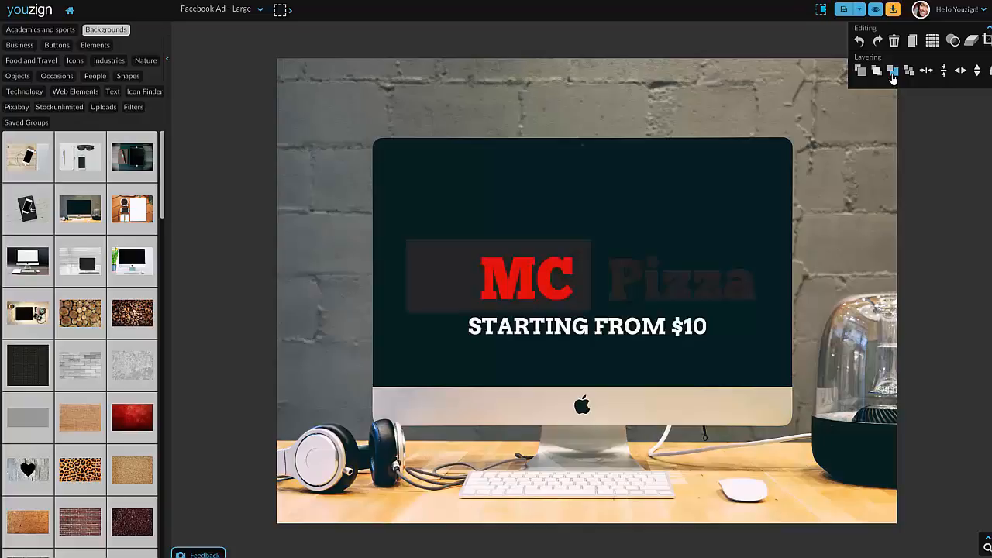
left_click(893, 73)
left_click(893, 73)
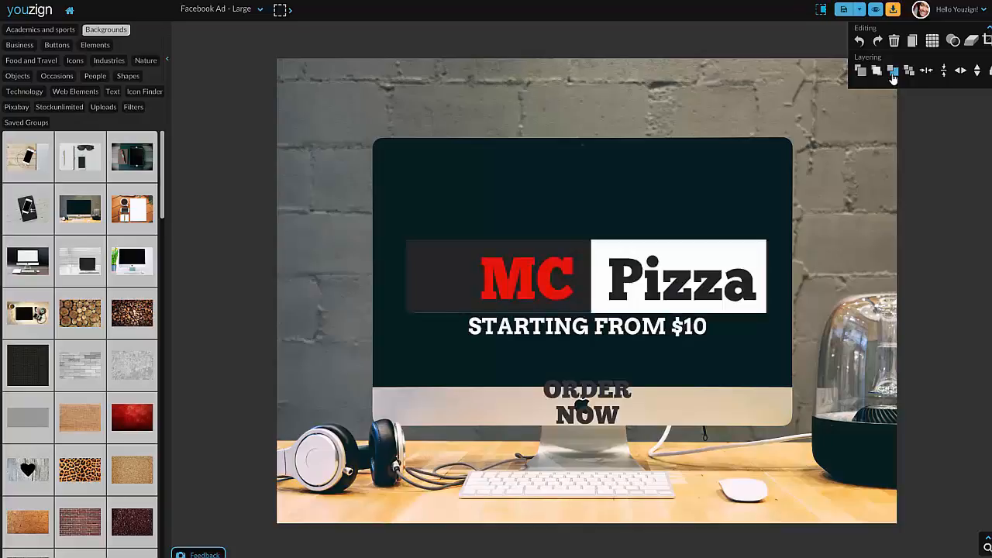
left_click(893, 73)
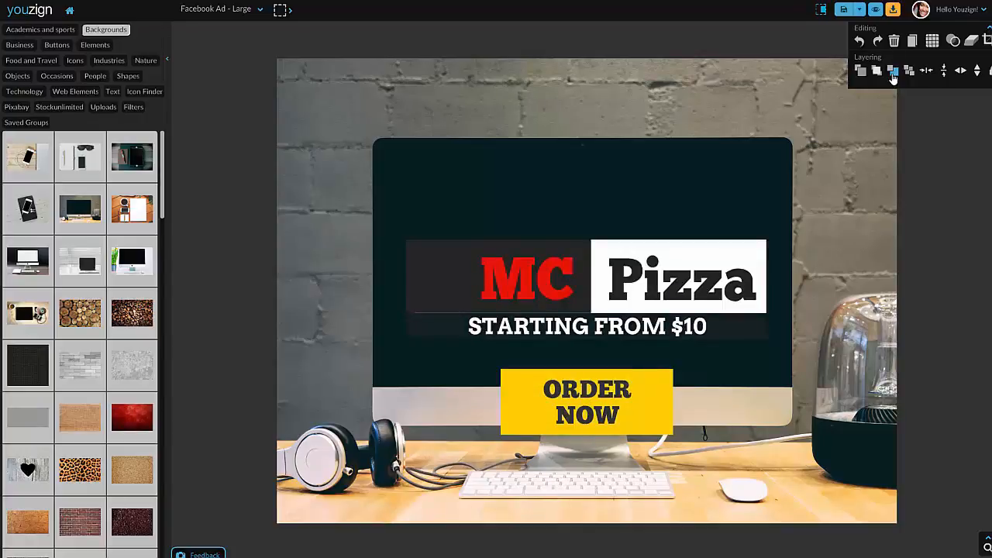
left_click(893, 72)
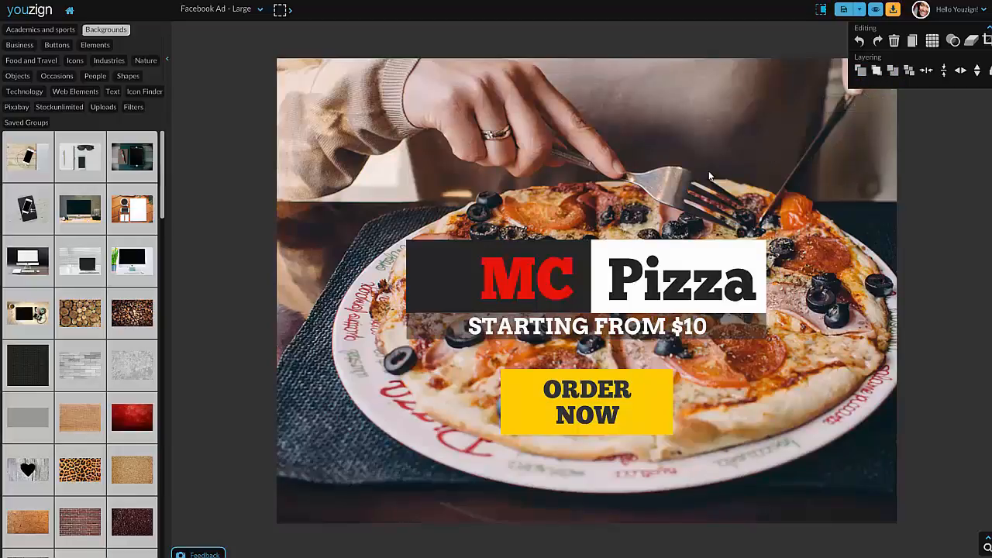
Delete the pizza photo and the dark box behind the MC heading
key("Delete")
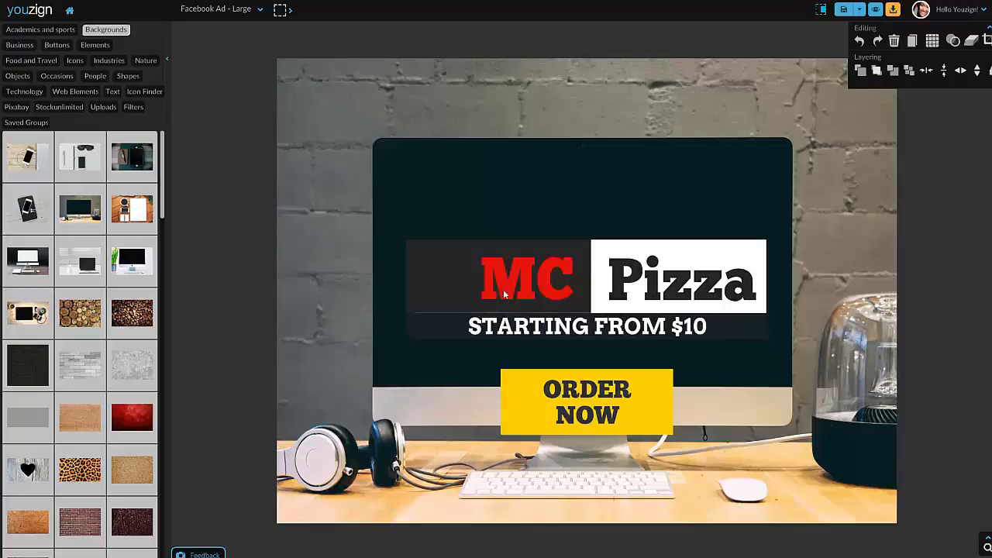
left_click(439, 286)
key("Delete")
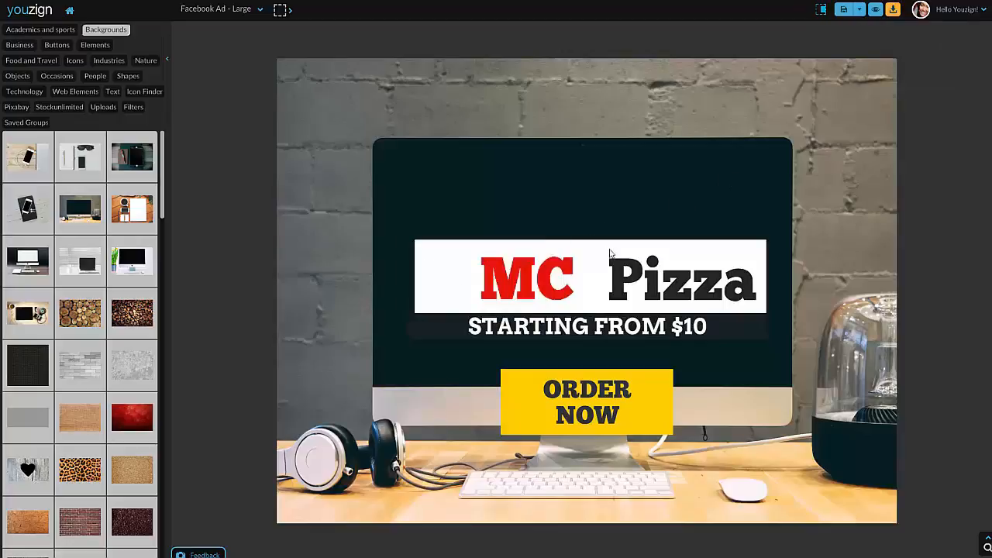
left_click(588, 245)
left_click(612, 237)
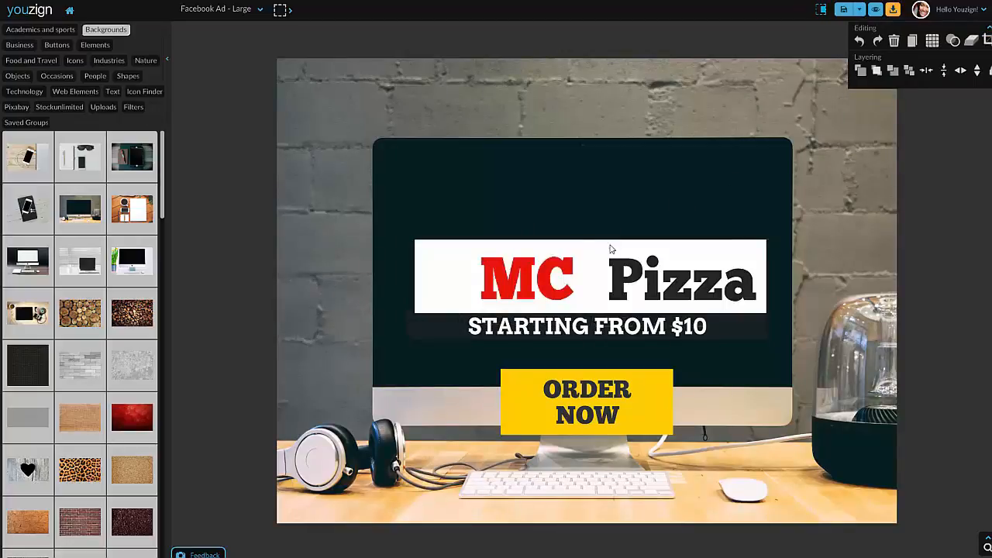
Delete the white box behind the headings and move MC and Pizza up to the upper part of the iMac screen
left_click(609, 248)
left_click(417, 302)
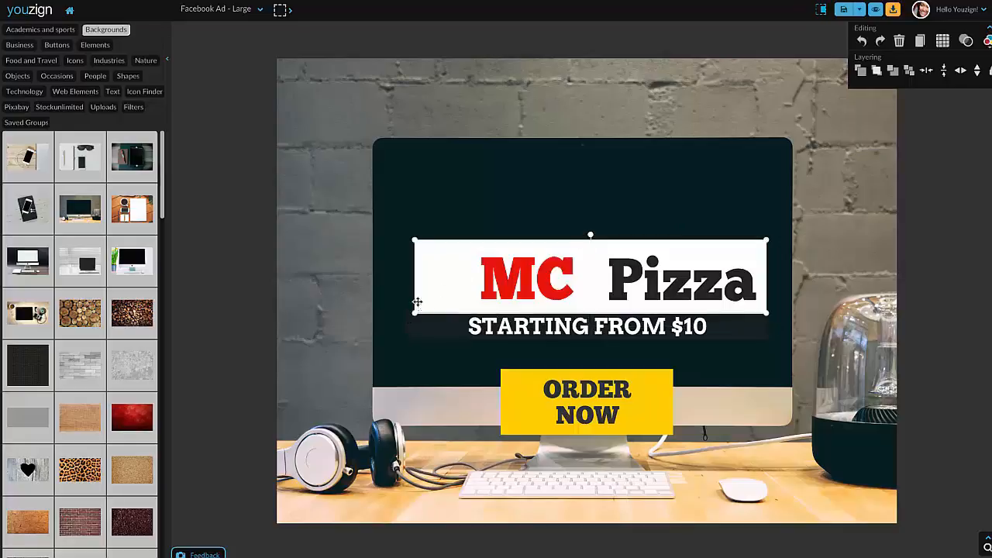
key("Delete")
left_click(544, 270)
left_click_drag(545, 270, 489, 204)
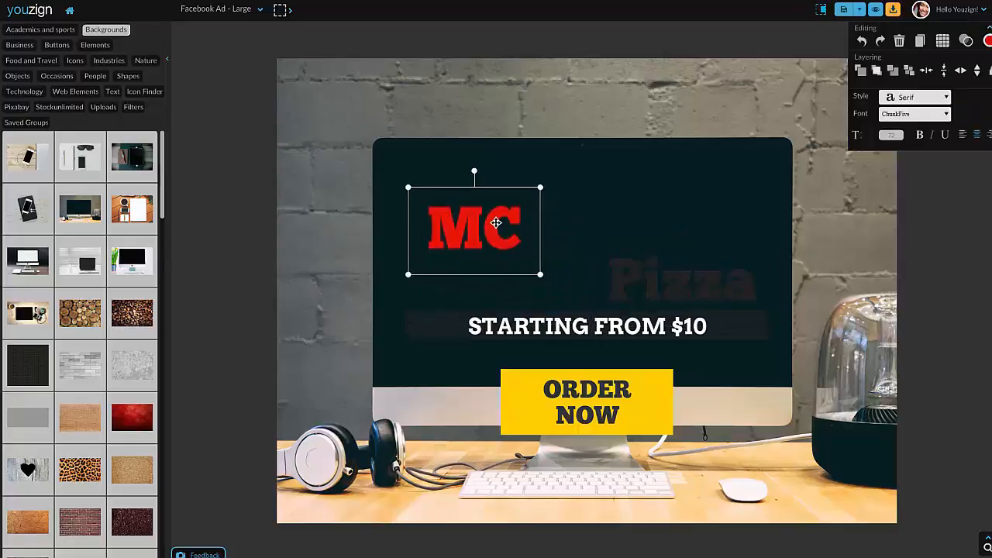
left_click_drag(627, 270, 633, 210)
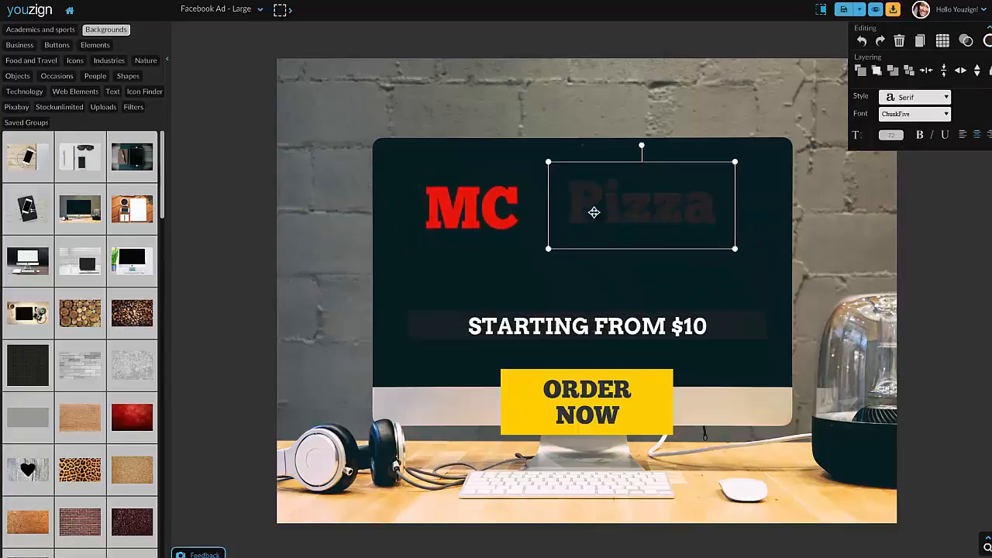
left_click(503, 221)
Change the Pizza heading to Test and format it in the Punchline font with white colour
left_click(614, 215)
double_click(630, 208)
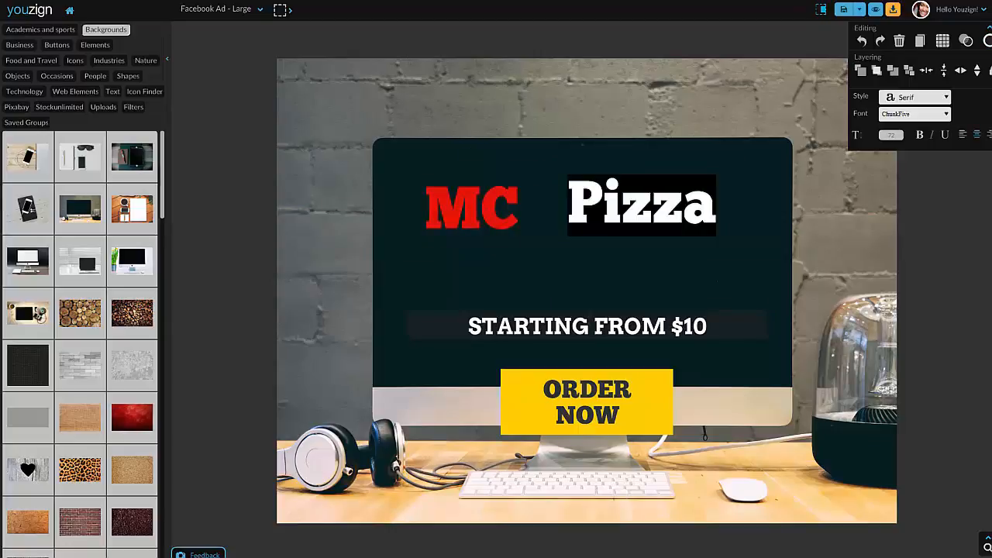
type("Test")
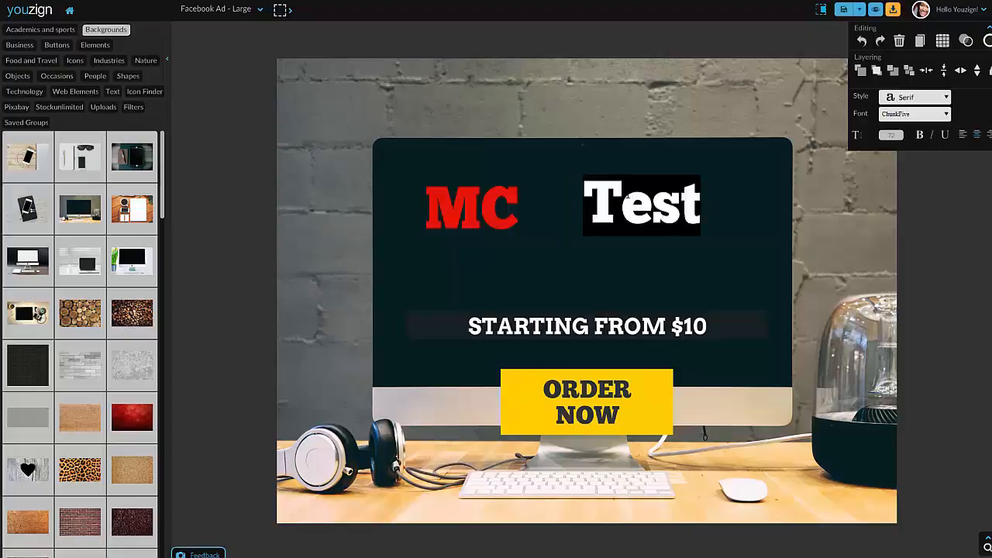
left_click(942, 118)
scroll(919, 164, "down", 2)
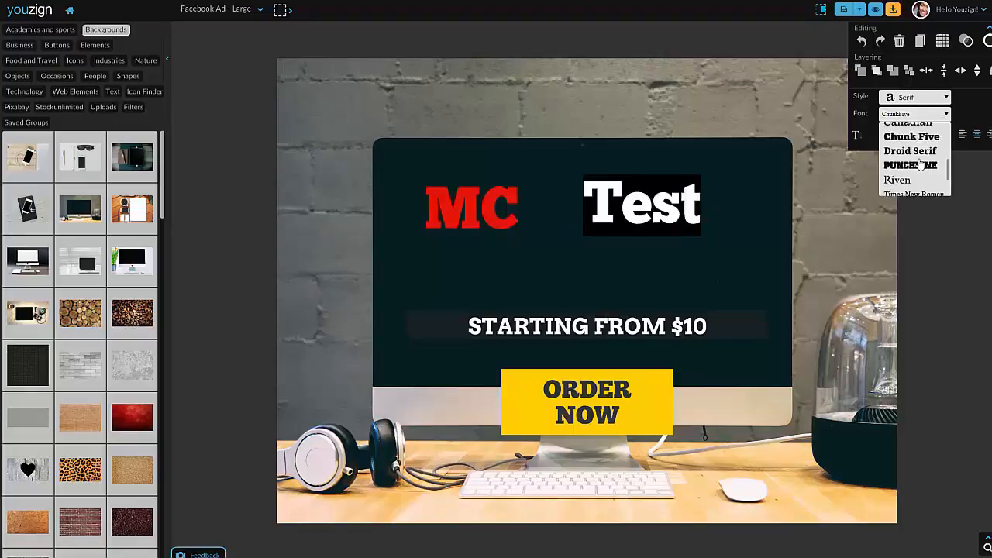
left_click(920, 164)
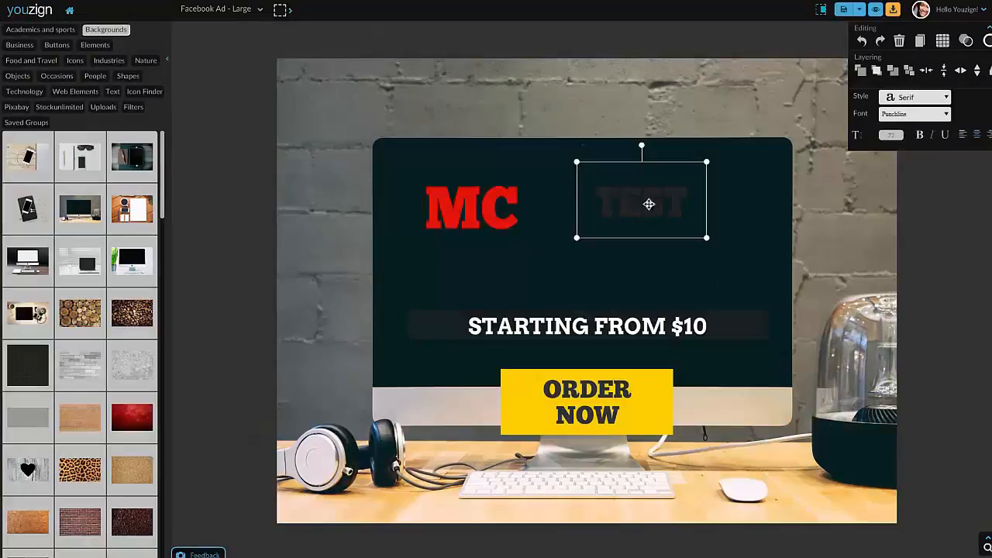
left_click(989, 42)
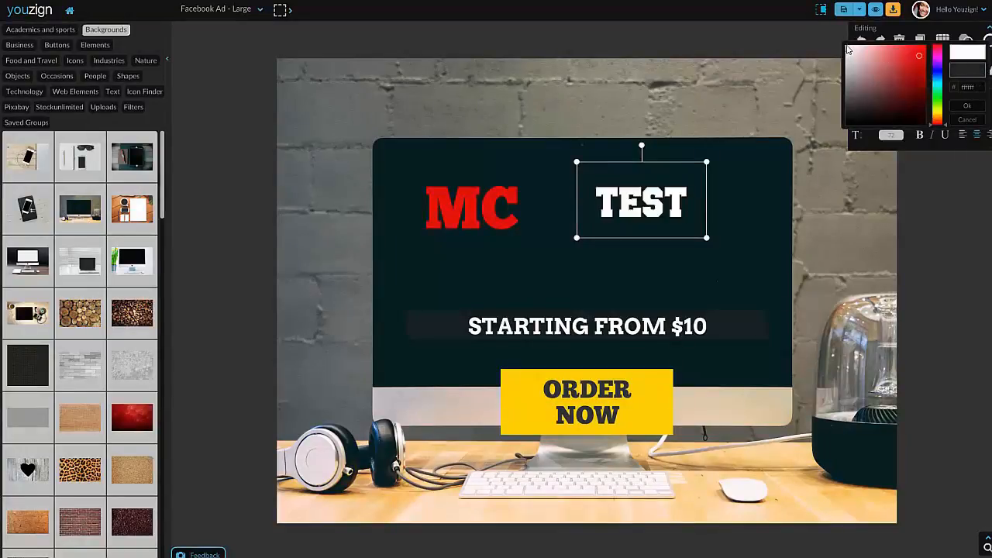
left_click(967, 105)
Move the MC and TEST headings closer together on the iMac screen and nudge STARTING FROM $10 slightly up
left_click_drag(630, 198, 614, 212)
left_click(493, 220)
left_click_drag(488, 211, 512, 215)
left_click(622, 215)
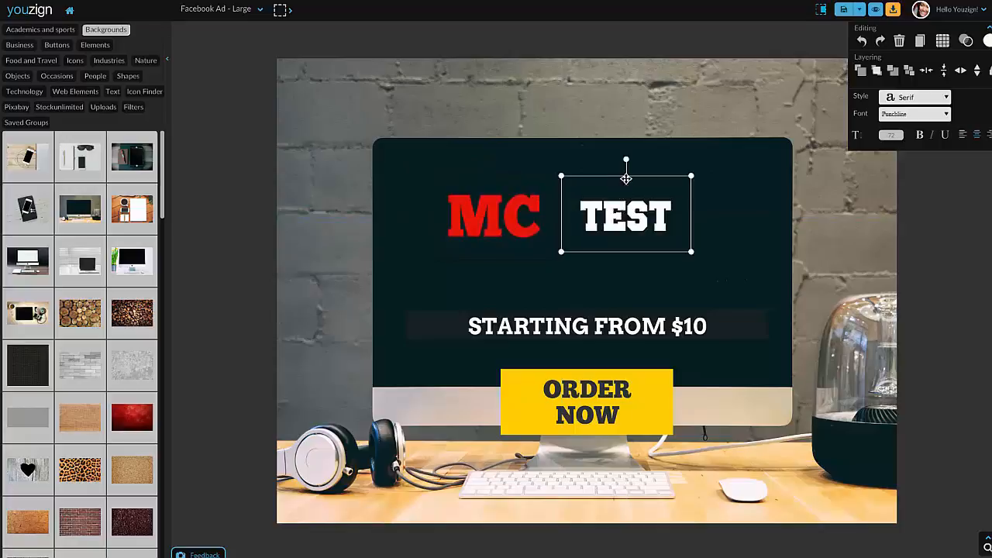
mouse_move(632, 219)
left_mouse_down()
mouse_move(673, 214)
mouse_move(637, 210)
mouse_move(624, 225)
left_mouse_up()
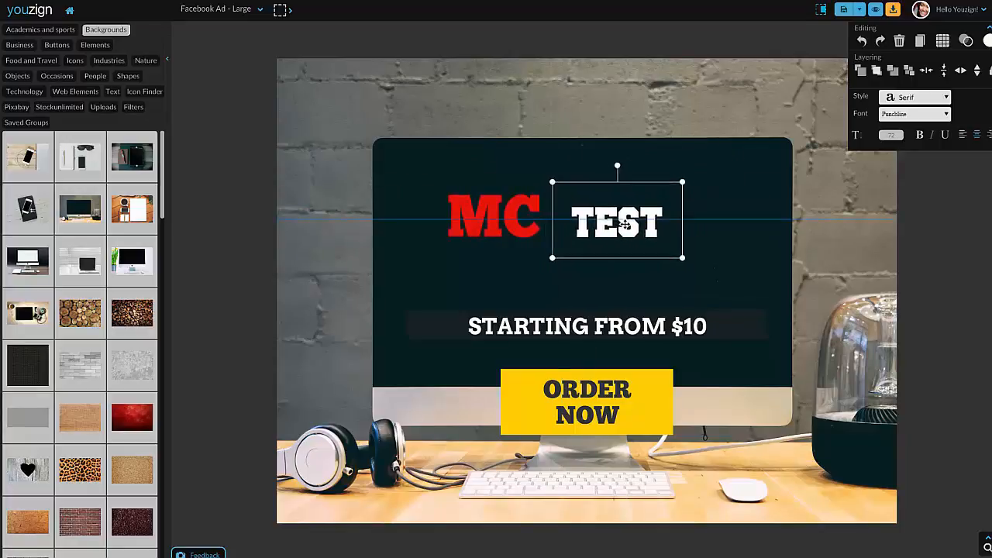
left_click(614, 335)
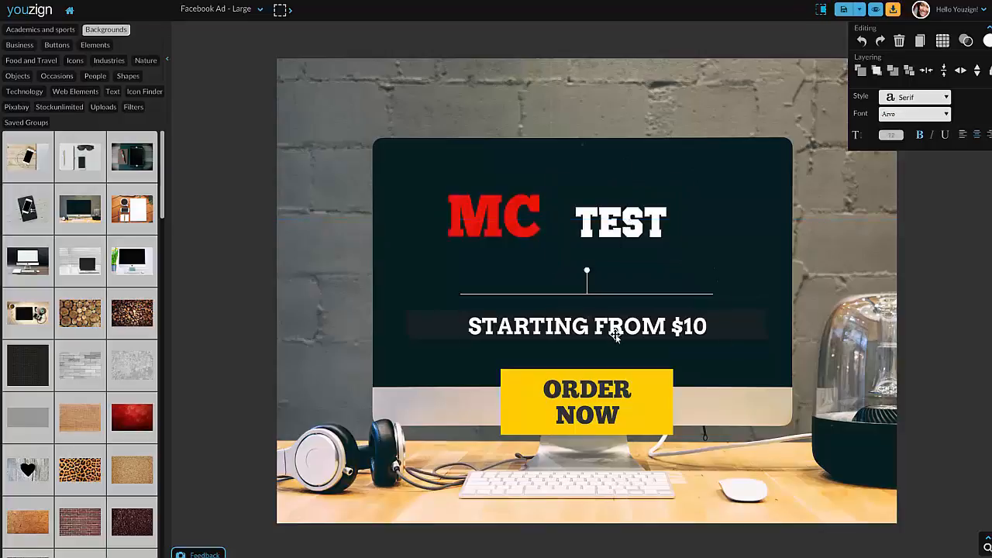
left_click_drag(614, 335, 614, 333)
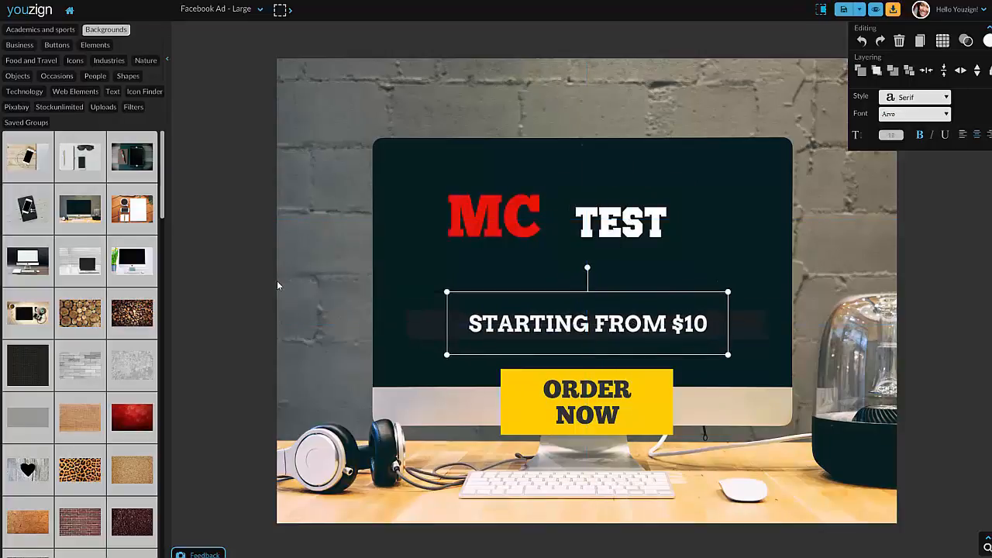
Try the blurred blue texture from Backgrounds behind the ad's text and button, and delete it
scroll(103, 373, "down", 10)
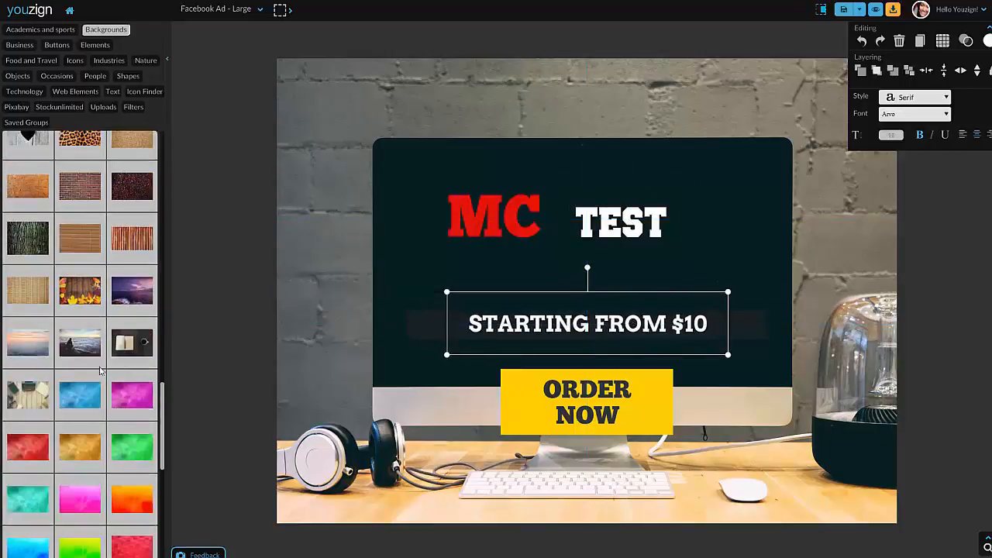
left_click(72, 321)
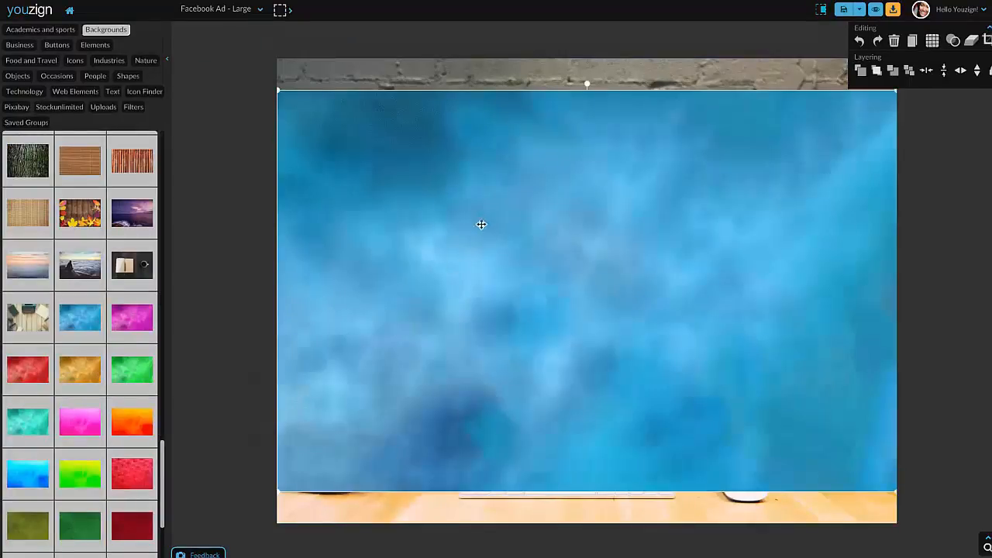
left_click(909, 73)
left_click(861, 71)
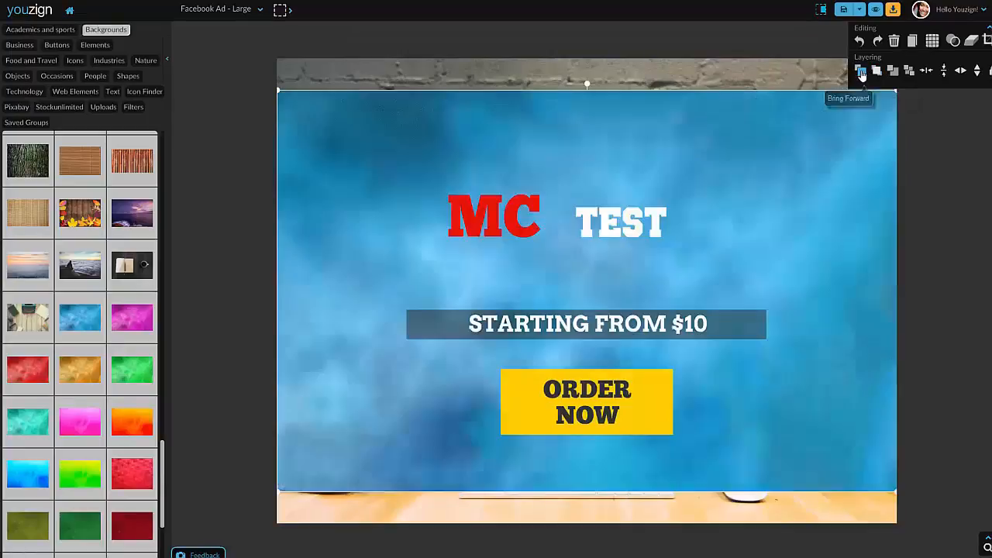
mouse_move(724, 251)
left_mouse_down()
mouse_move(681, 256)
mouse_move(729, 248)
left_mouse_up()
key("Delete")
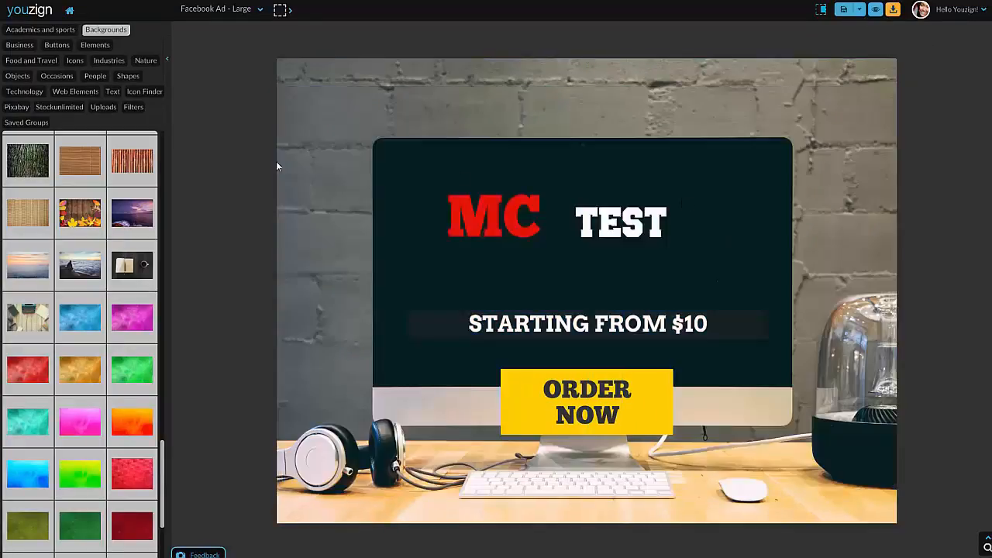
Try the dark graduation cap with the red tassel from Academics and sports on the ad, and delete it
left_click(26, 32)
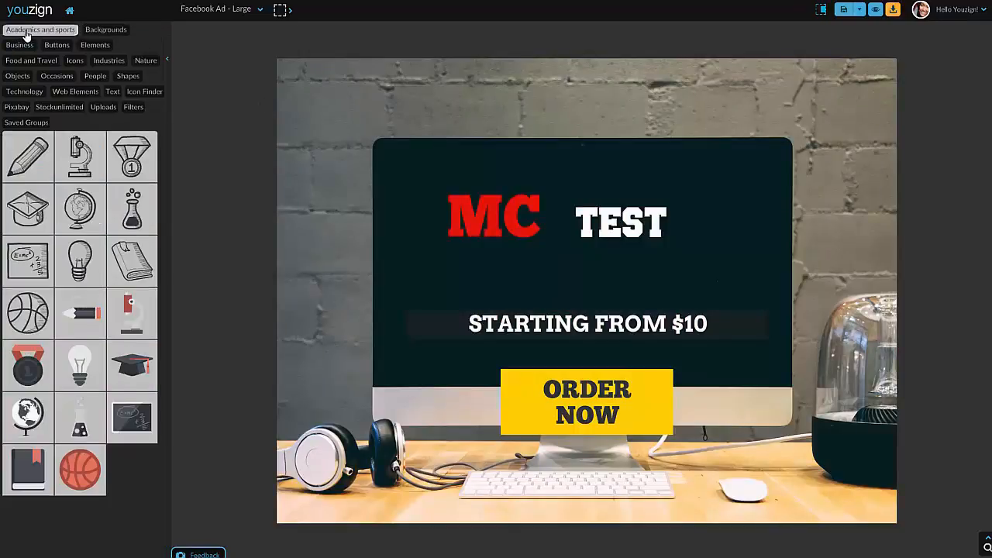
left_click(130, 371)
left_click_drag(575, 289, 444, 266)
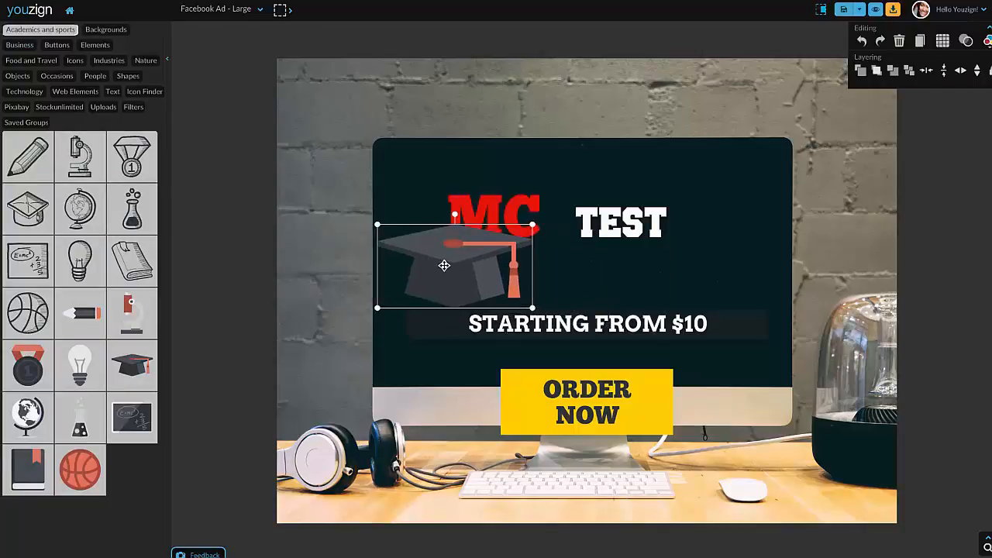
key("Delete")
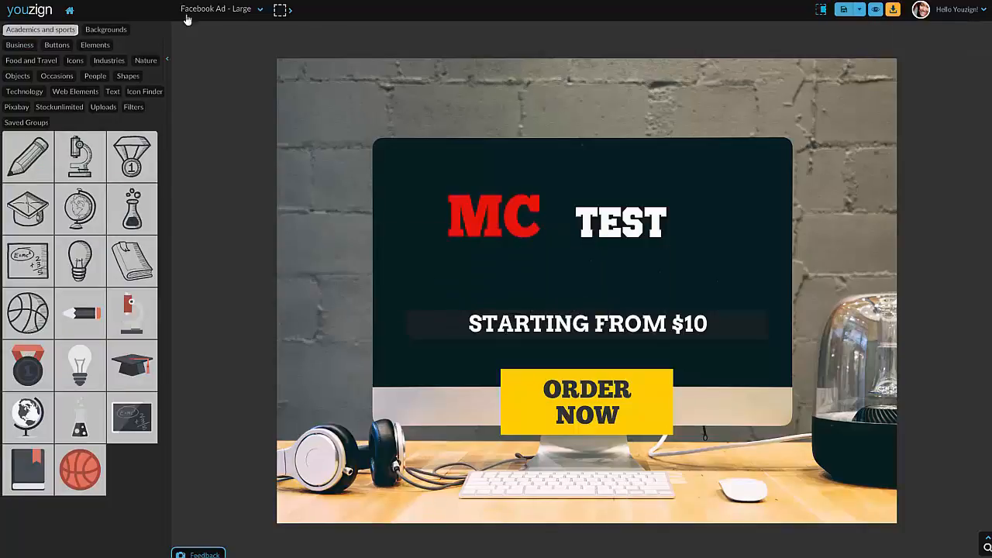
Return to My Designs and start a new design with the Video canvas size, declining to load the unsaved work
left_click(69, 13)
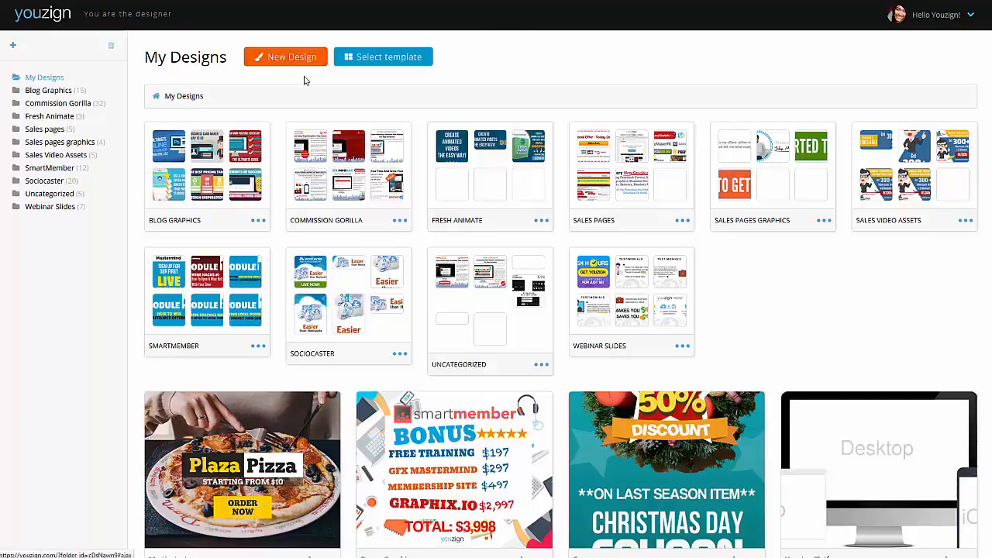
left_click(293, 58)
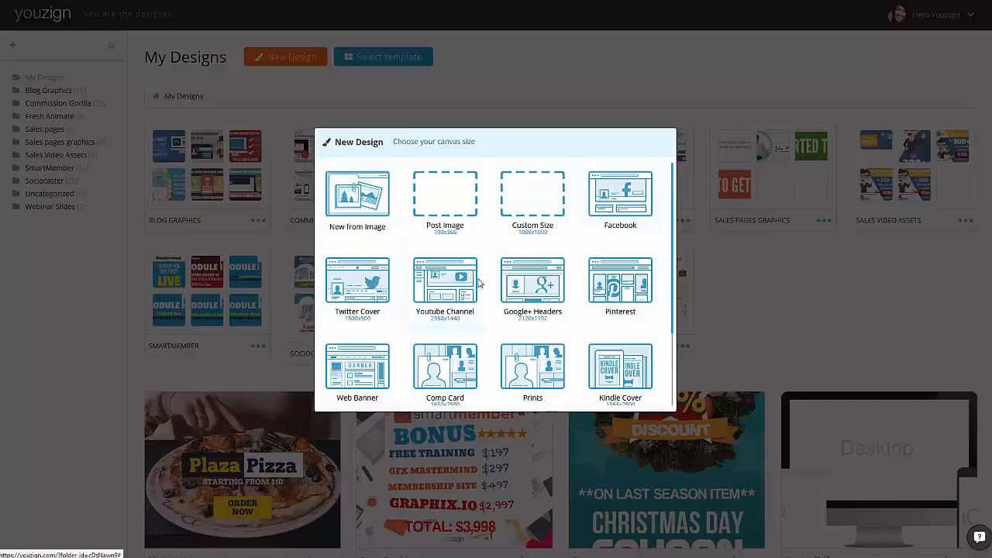
scroll(624, 299, "down", 1)
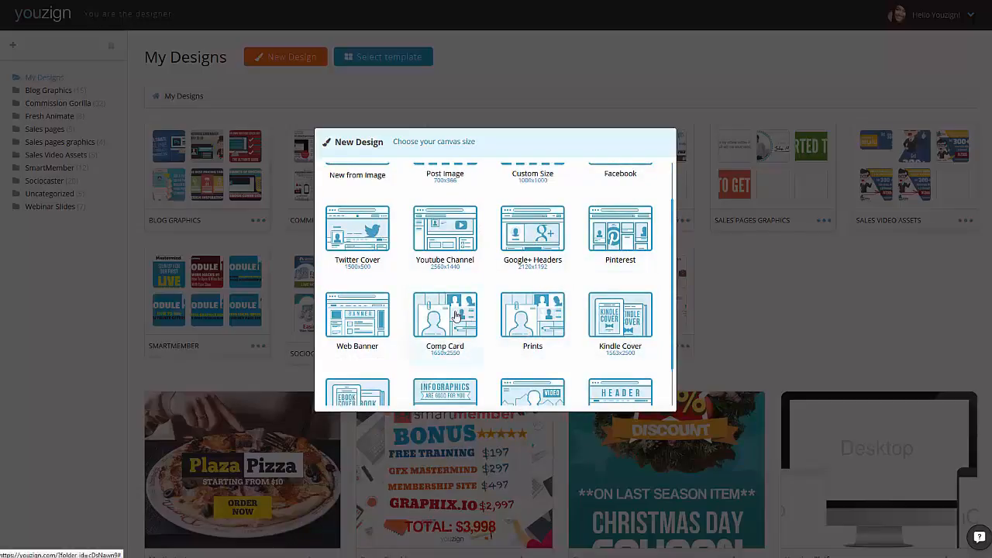
scroll(368, 329, "down", 1)
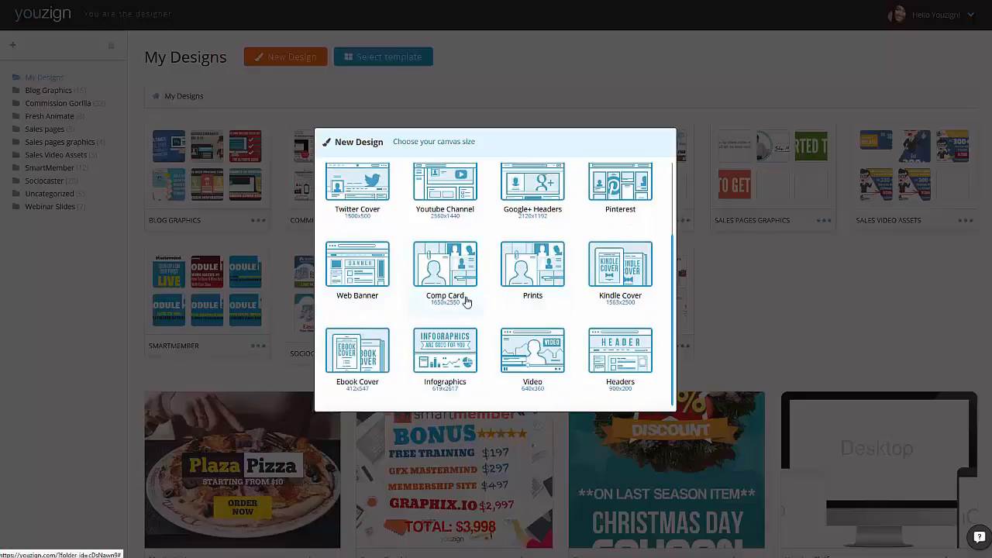
left_click(531, 361)
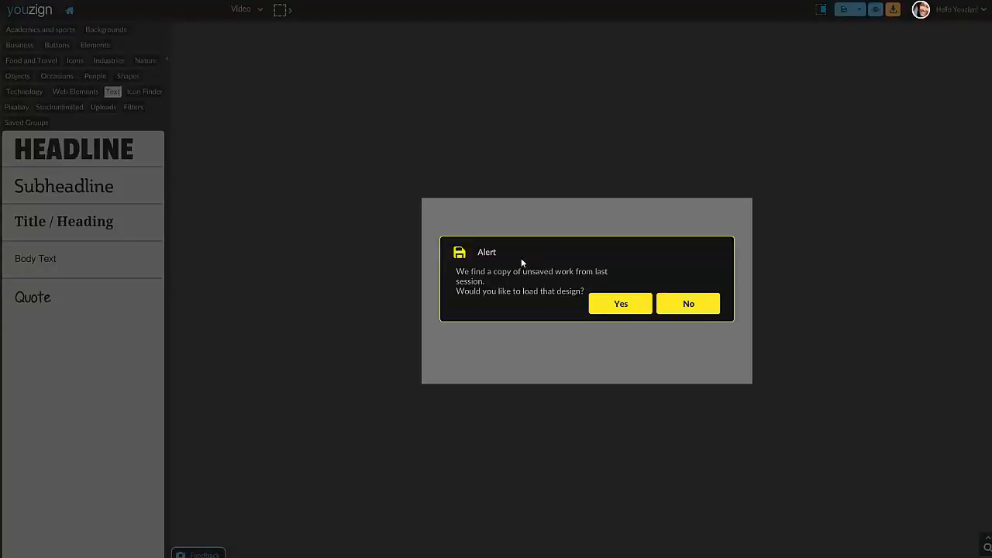
left_click(697, 315)
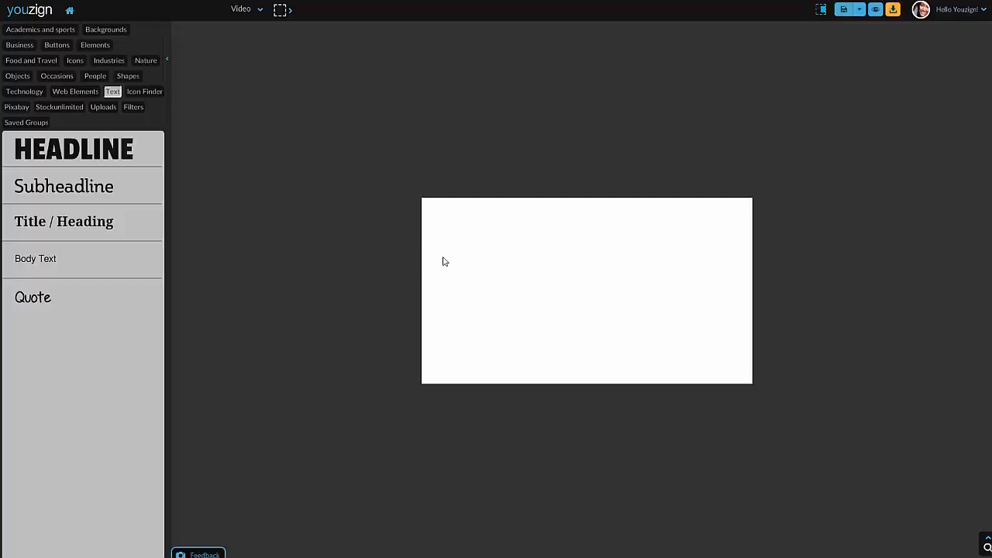
Add the coloured handshake graphic from Business and place it in the middle of the canvas
left_click(21, 48)
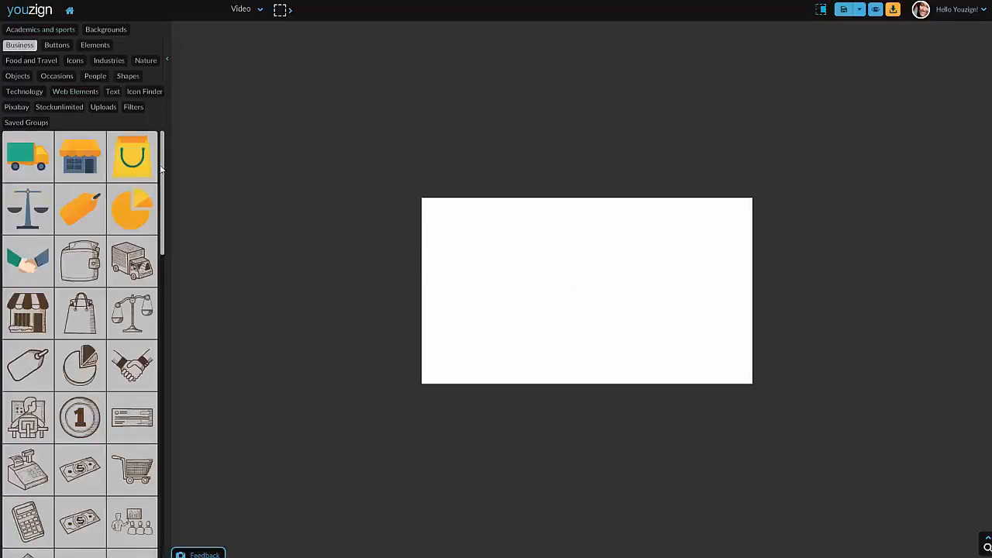
scroll(163, 167, "down", 2)
scroll(165, 221, "up", 2)
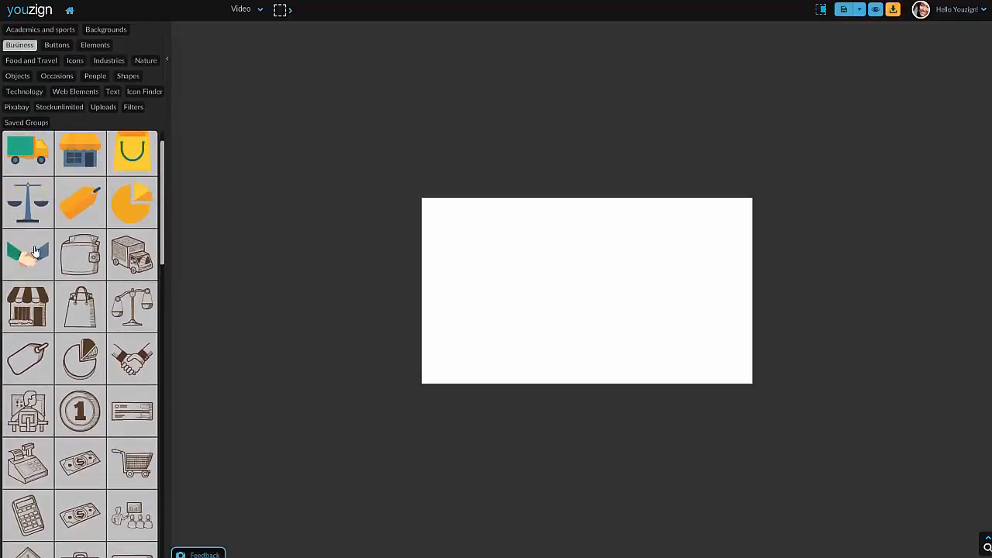
left_click(34, 252)
mouse_move(605, 315)
left_mouse_down()
mouse_move(571, 318)
mouse_move(610, 314)
left_mouse_up()
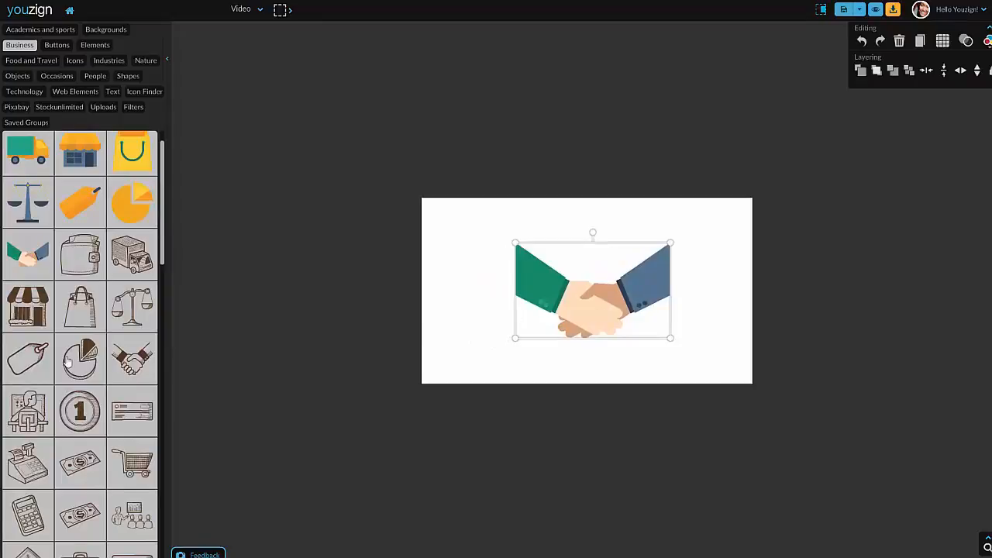
Add the orange shopping cart from Business, shrink it, and place it in the canvas's lower-left corner
scroll(67, 361, "down", 5)
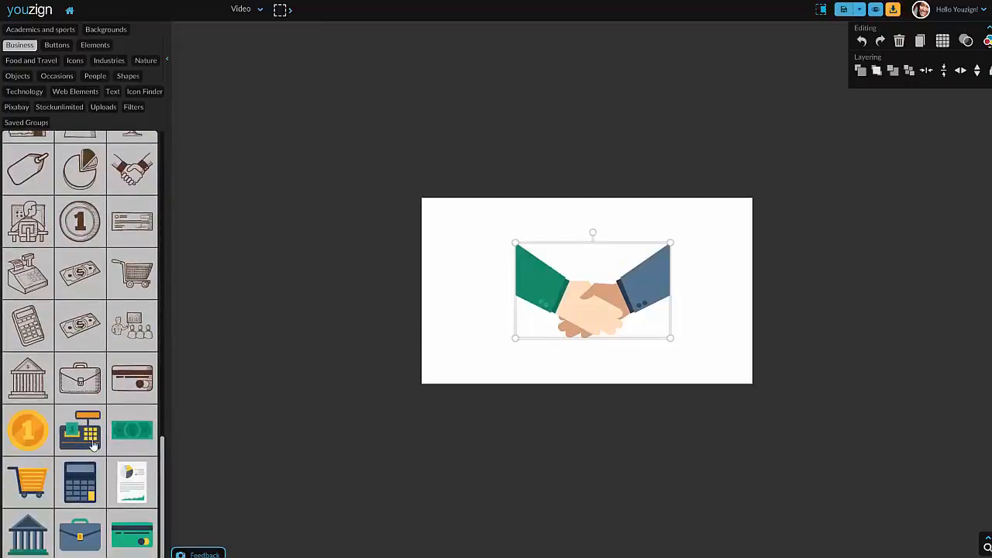
left_click_drag(28, 482, 618, 264)
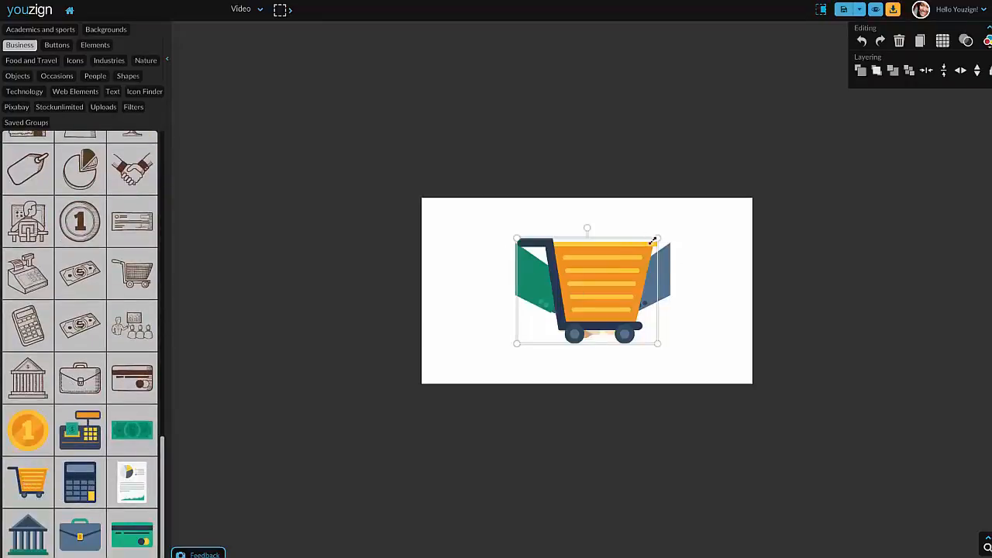
left_click_drag(658, 239, 479, 356)
left_click(486, 298)
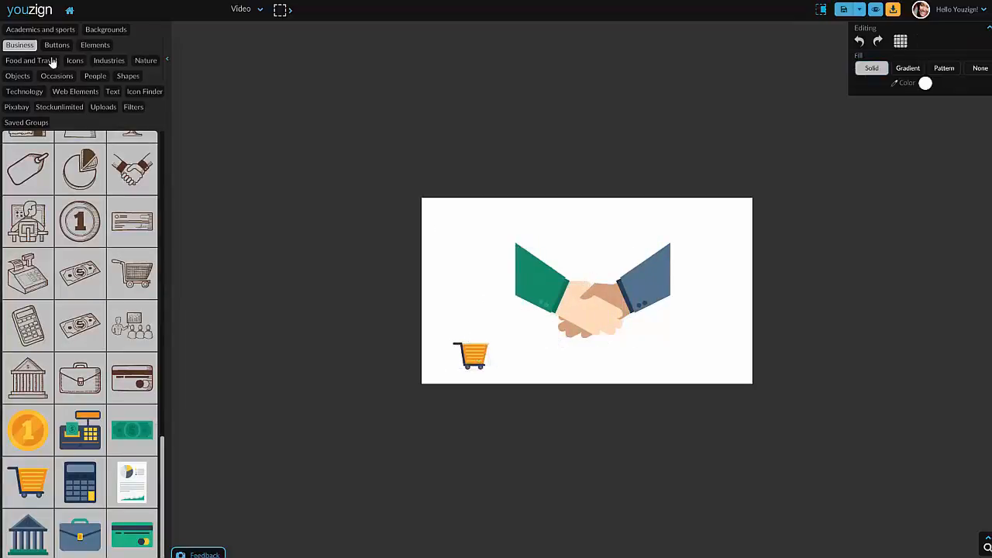
Add the desk photo with the tablet and camera behind the graphics, and shift the handshake over the tablet
left_click(104, 31)
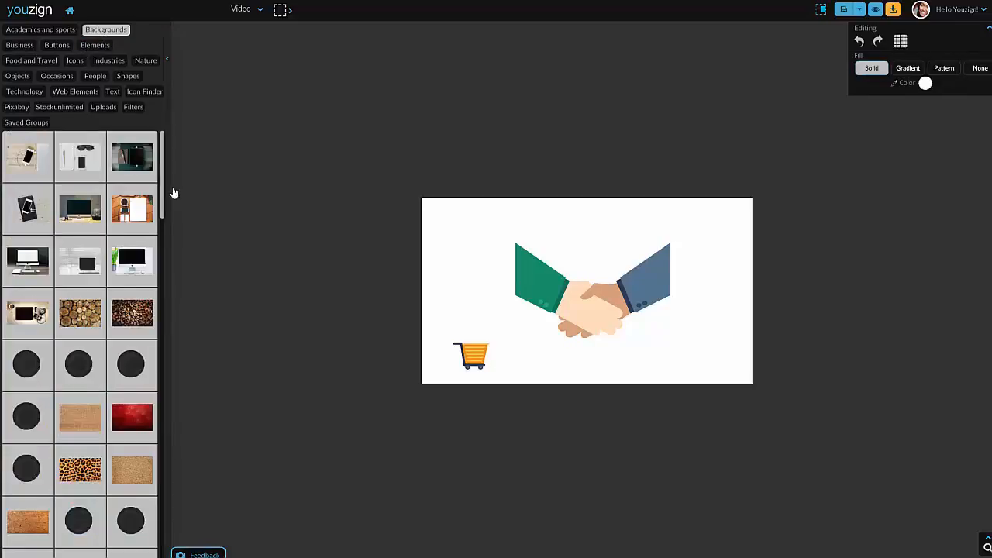
left_click_drag(165, 181, 165, 208)
left_click(21, 279)
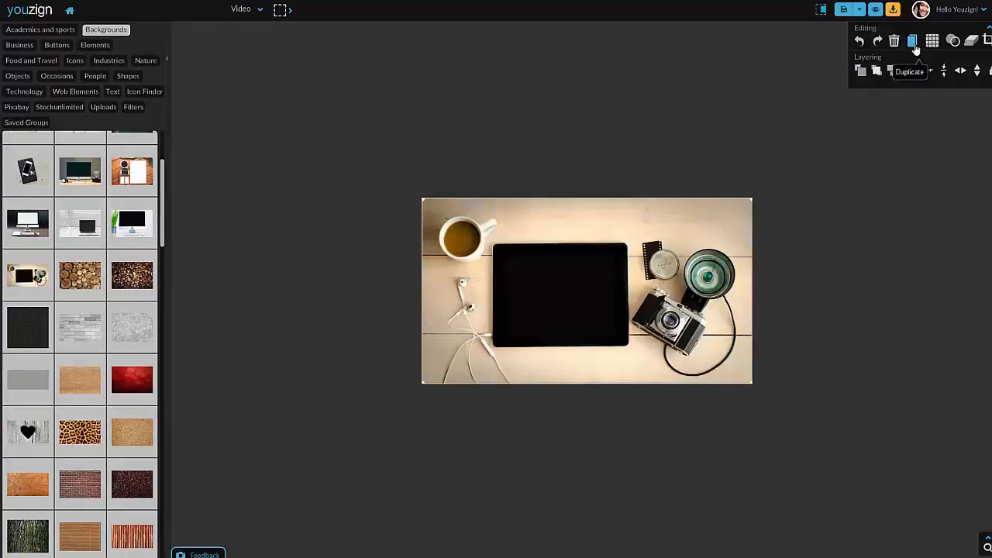
left_click(908, 72)
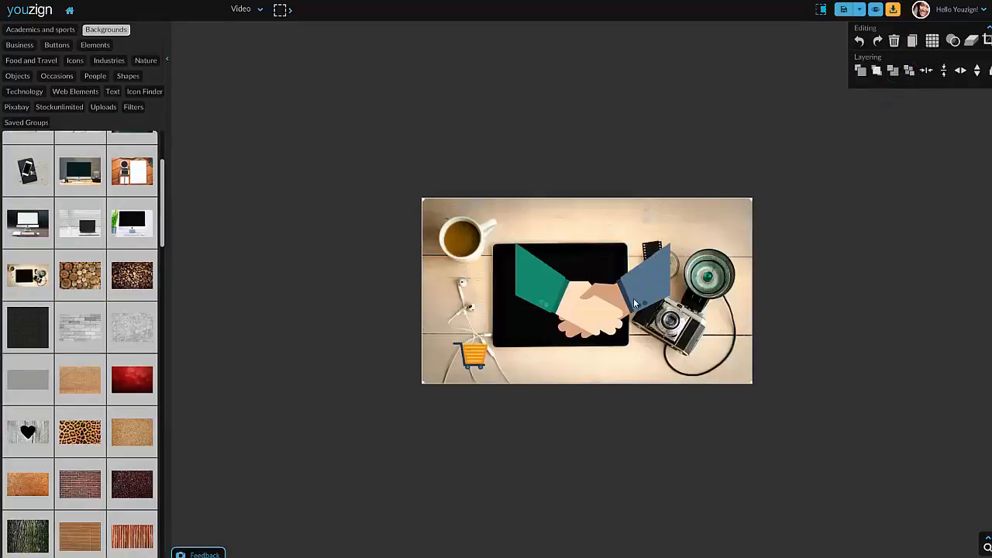
mouse_move(634, 303)
left_mouse_down()
mouse_move(642, 288)
mouse_move(636, 298)
left_mouse_up()
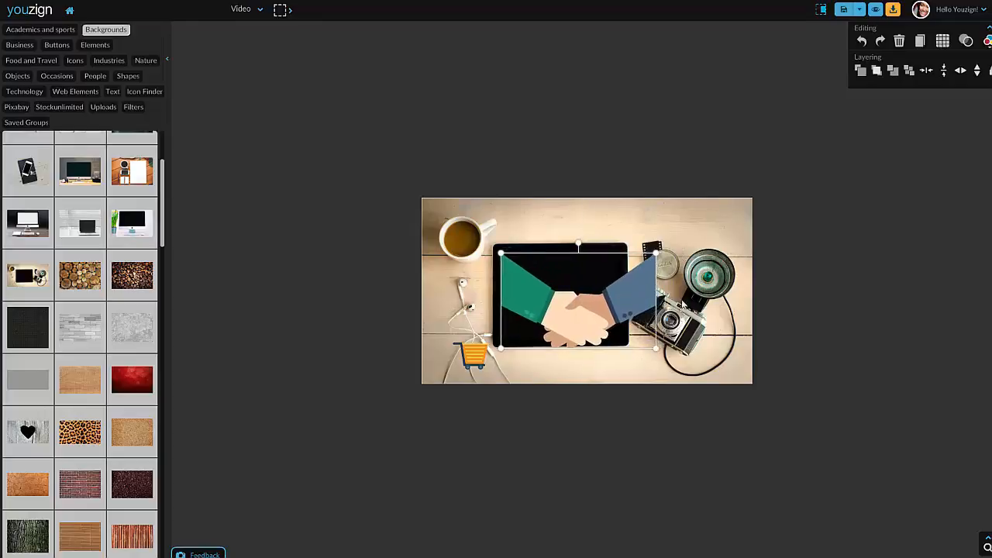
Shrink the handshake graphic to fit inside the tablet screen and centre it vertically on the screen
left_click_drag(655, 349, 623, 324)
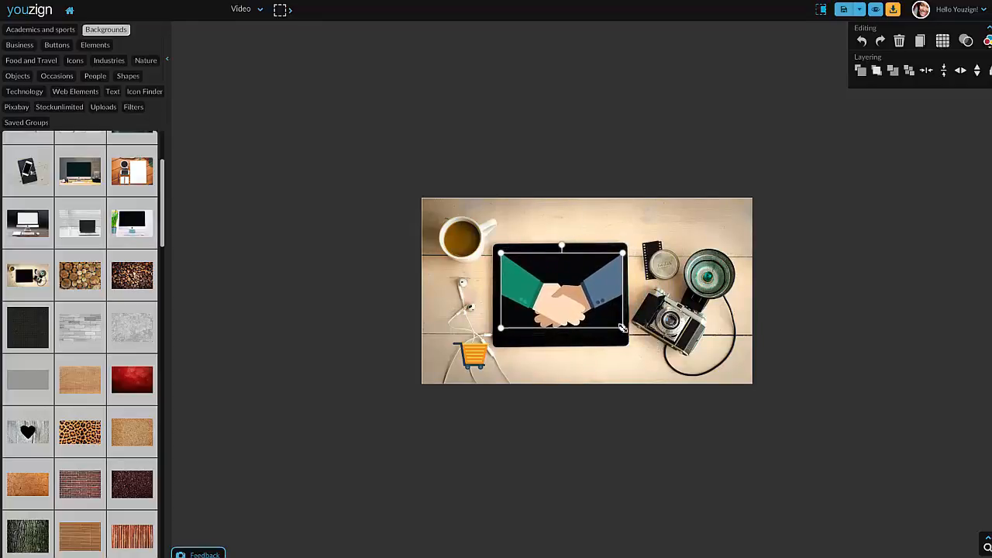
left_click(623, 318)
left_click(606, 283)
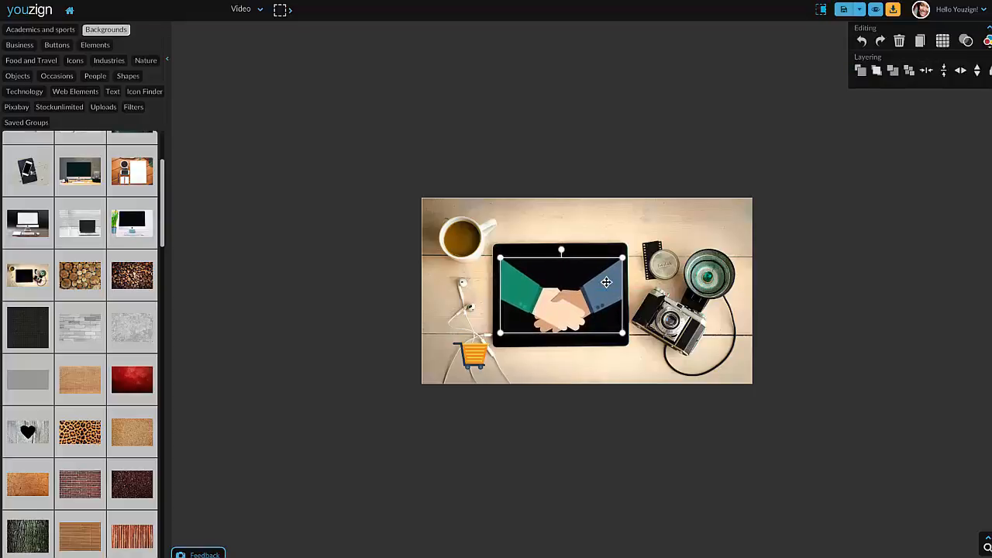
left_click(692, 256)
left_click(541, 288)
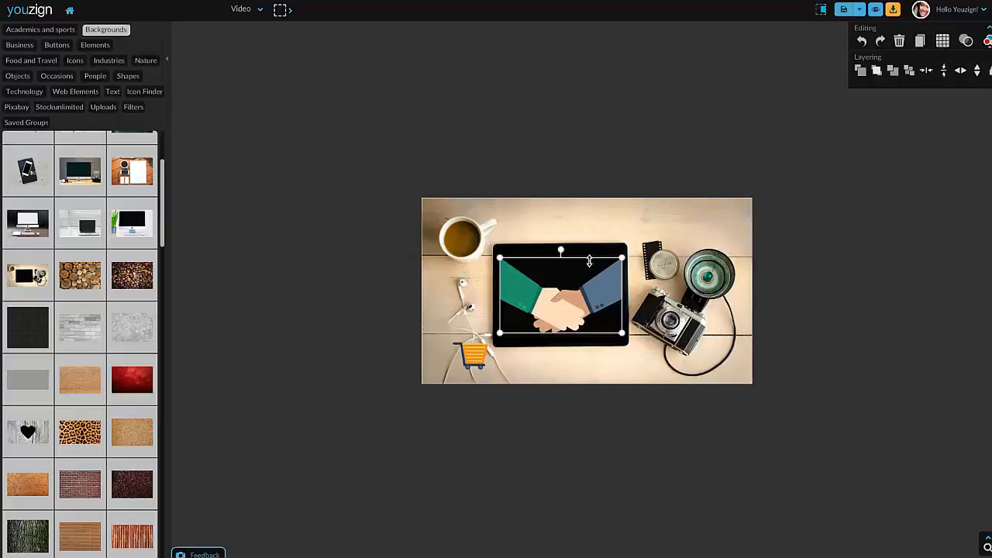
Add the square from Shapes and resize it into a rectangle that covers the tablet's screen
left_click(129, 77)
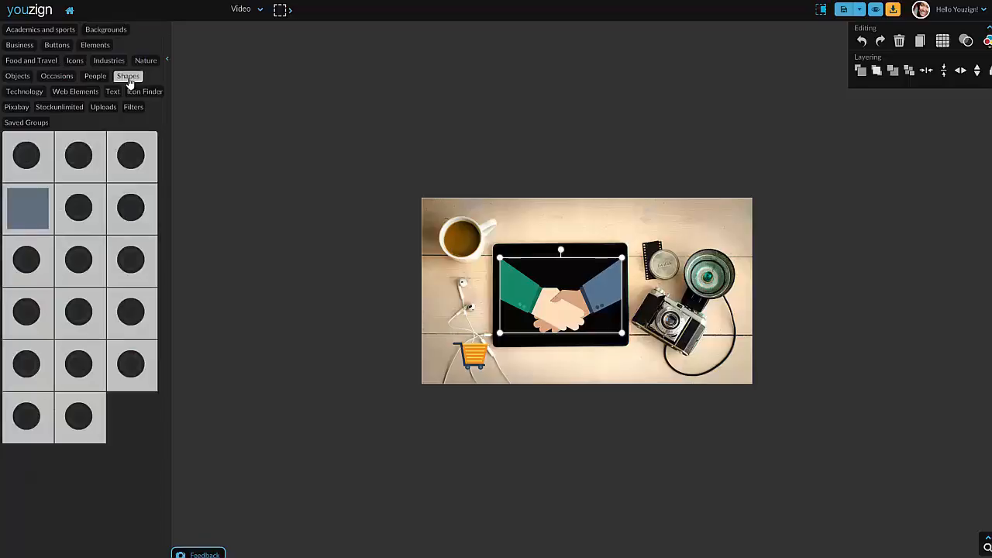
left_click(34, 204)
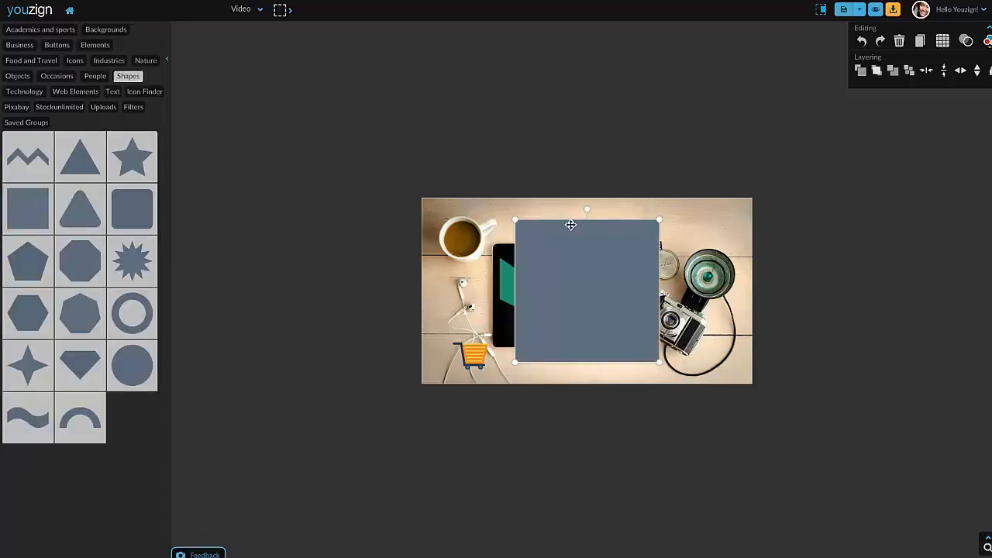
left_click_drag(570, 221, 566, 250)
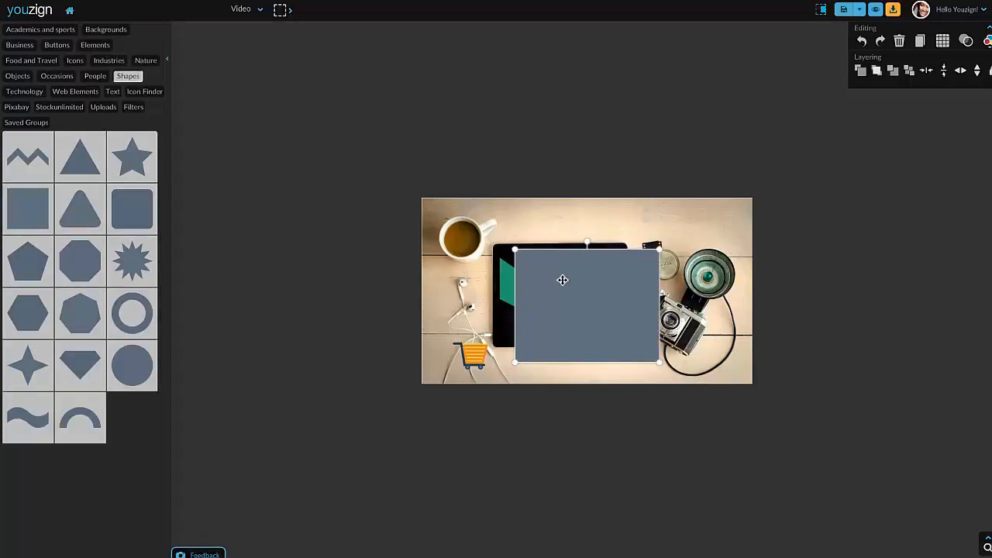
left_click_drag(513, 320, 507, 323)
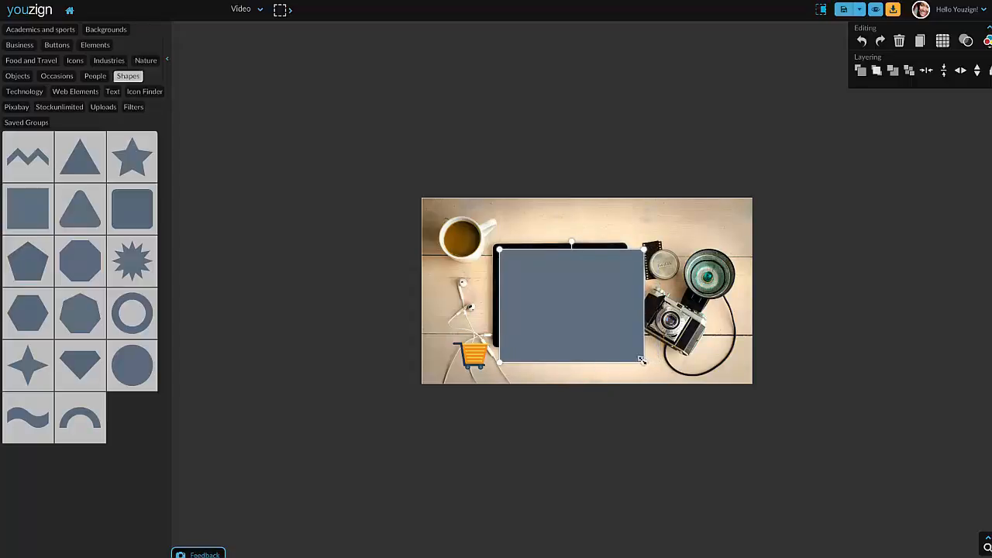
left_click_drag(642, 360, 616, 341)
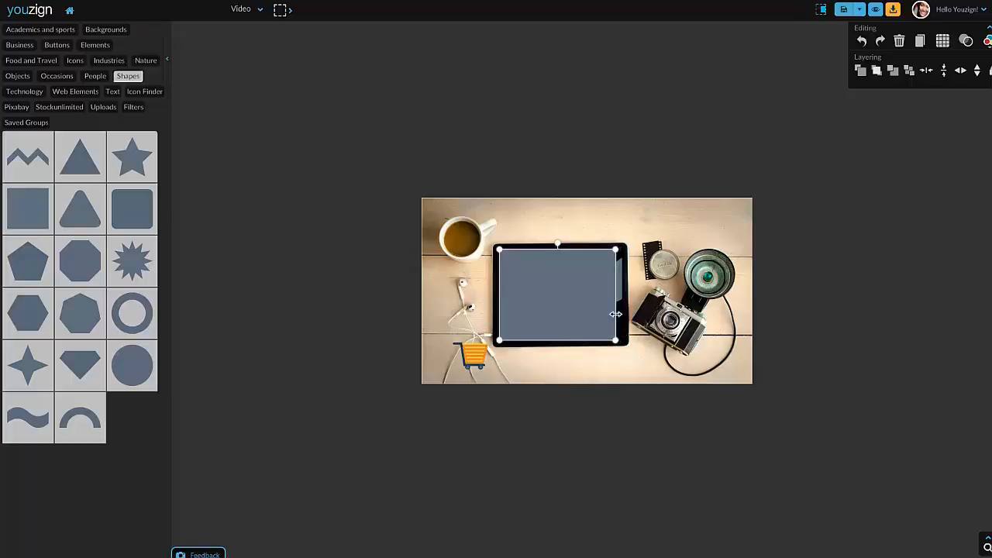
left_click_drag(614, 293, 624, 279)
key("ctrl+z")
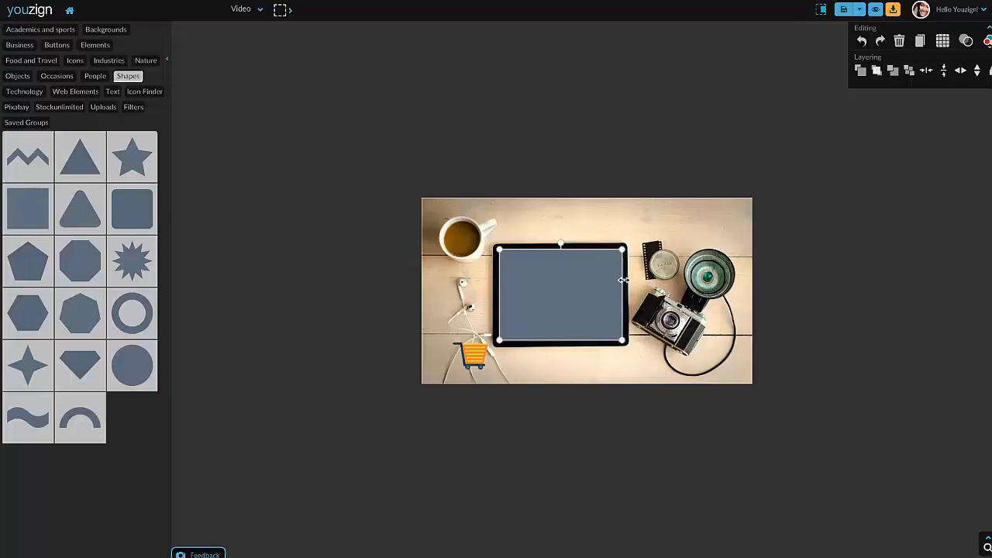
left_click(782, 271)
Change the fill colour of the rectangle on the tablet screen to white
left_click(571, 281)
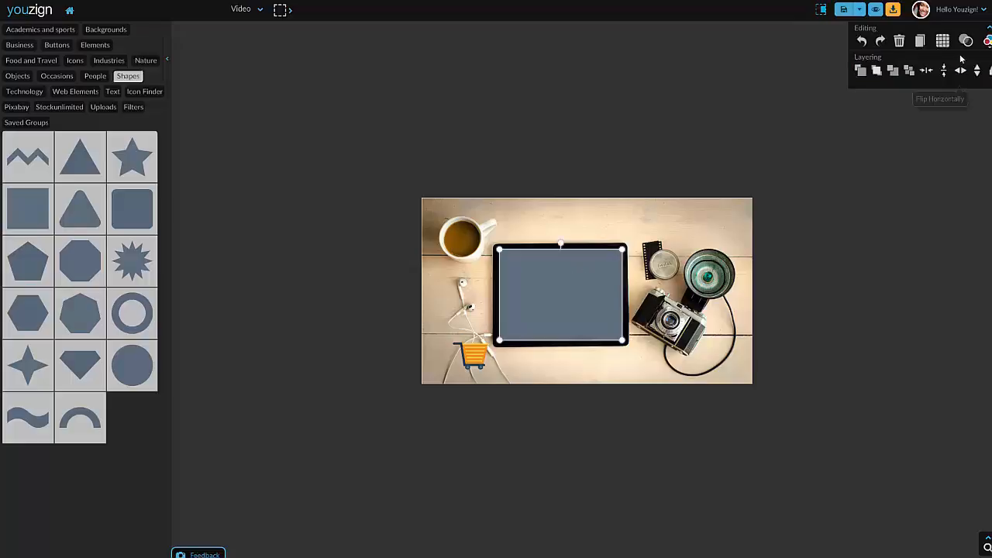
left_click(988, 68)
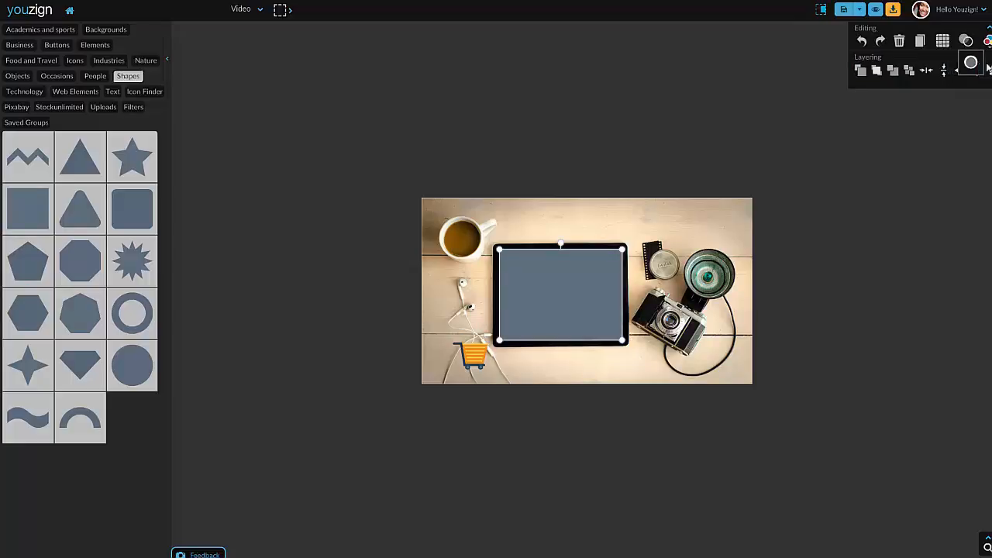
left_click(974, 68)
left_click_drag(896, 90, 829, 68)
left_click(948, 128)
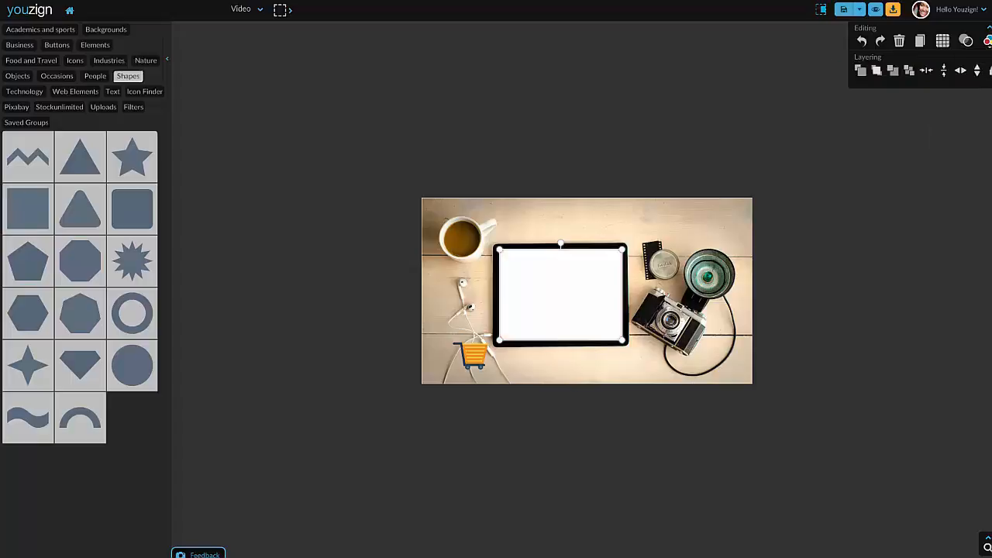
Layer the white rectangle behind the handshake but in front of the desk photo
left_click(910, 70)
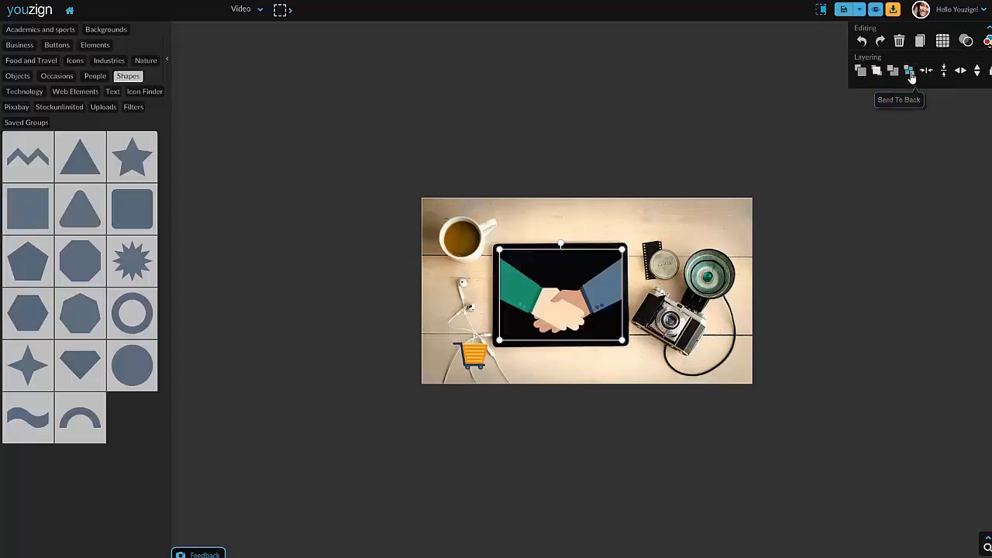
left_click(862, 73)
left_click(822, 261)
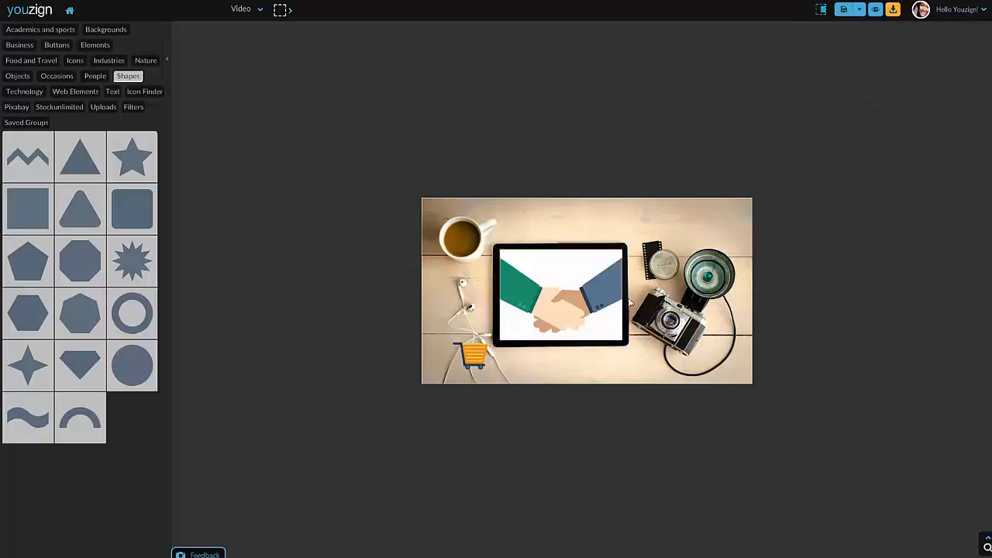
Stretch the handshake to the left edge of the tablet's white screen, and move the cart below the tablet's lower-left corner
left_click(527, 293)
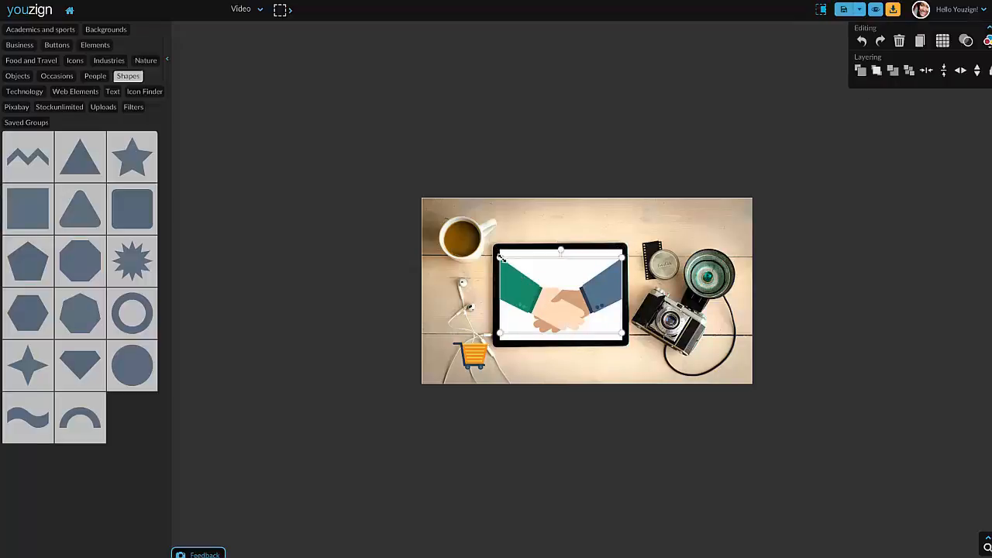
left_click(845, 283)
left_click(582, 287)
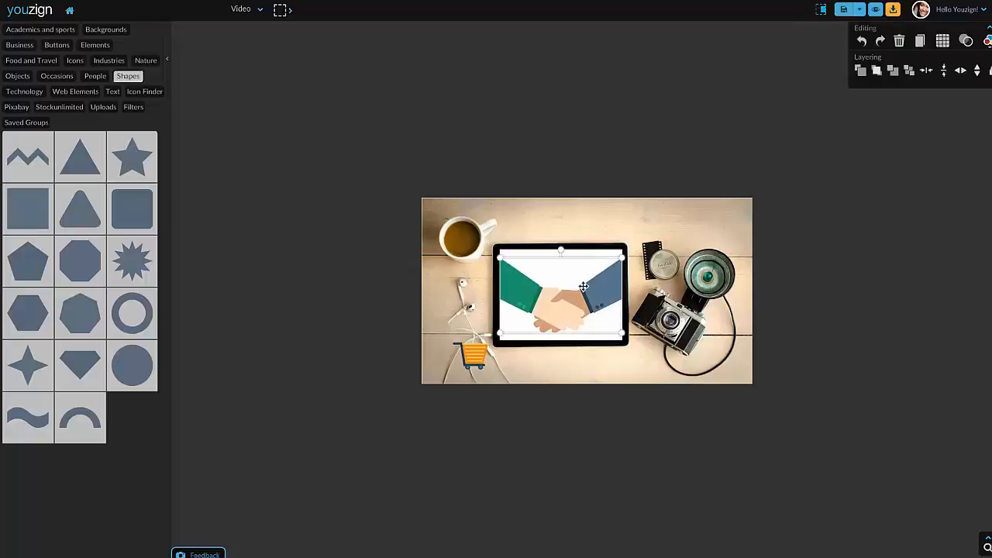
left_click(987, 543)
left_click_drag(986, 500, 986, 434)
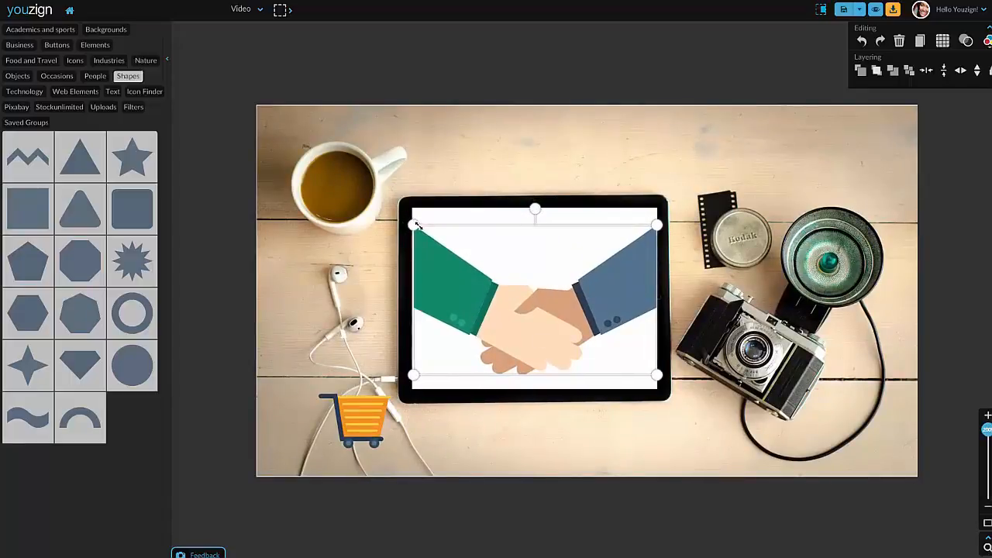
left_click(679, 206)
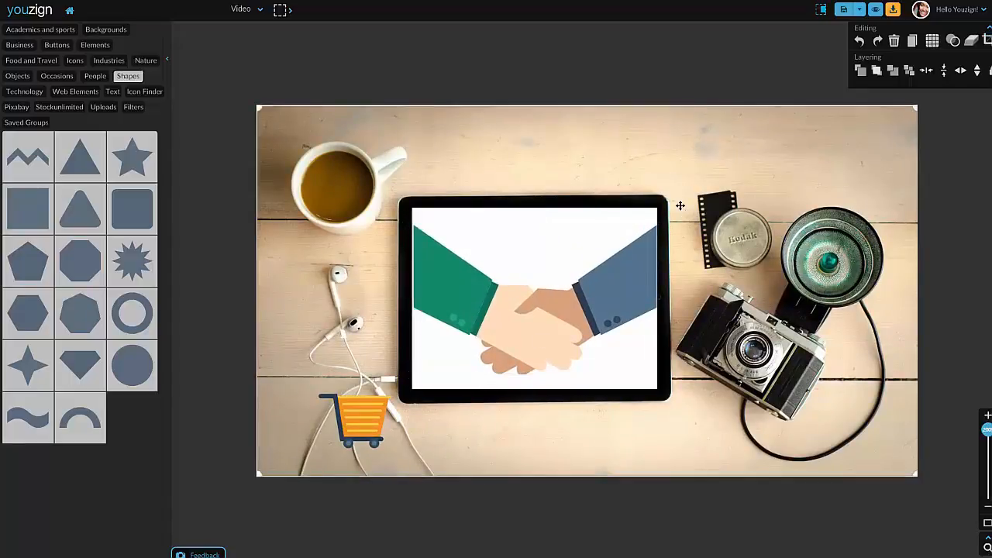
left_click(459, 291)
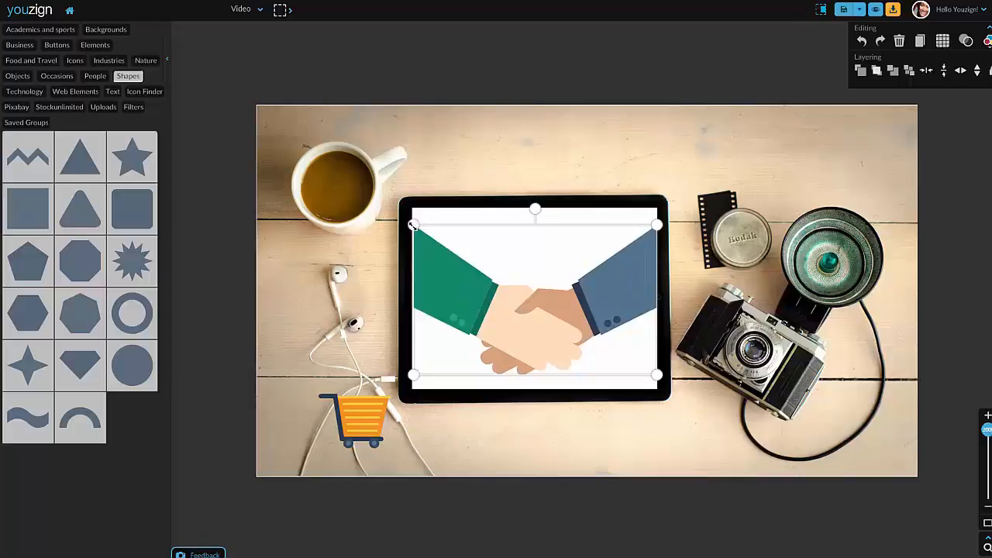
left_click(409, 252)
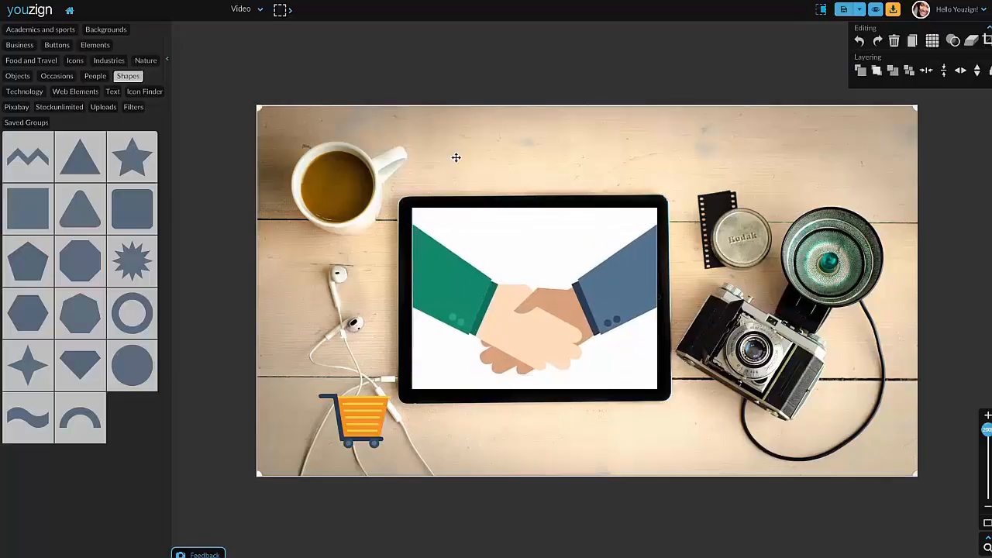
left_click_drag(357, 417, 415, 435)
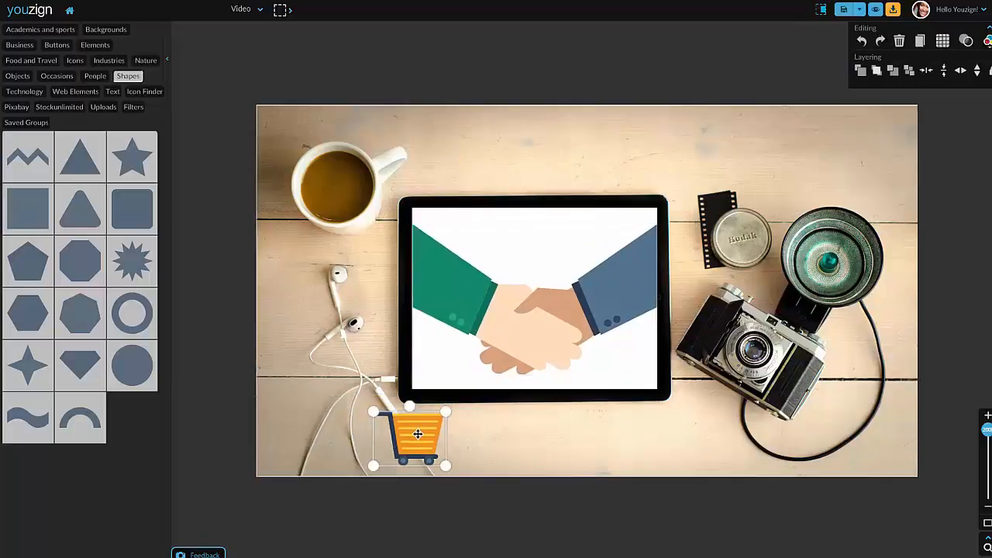
Add the green button with the play arrow from Buttons, shrink it, and place it centred below the tablet
left_click(62, 45)
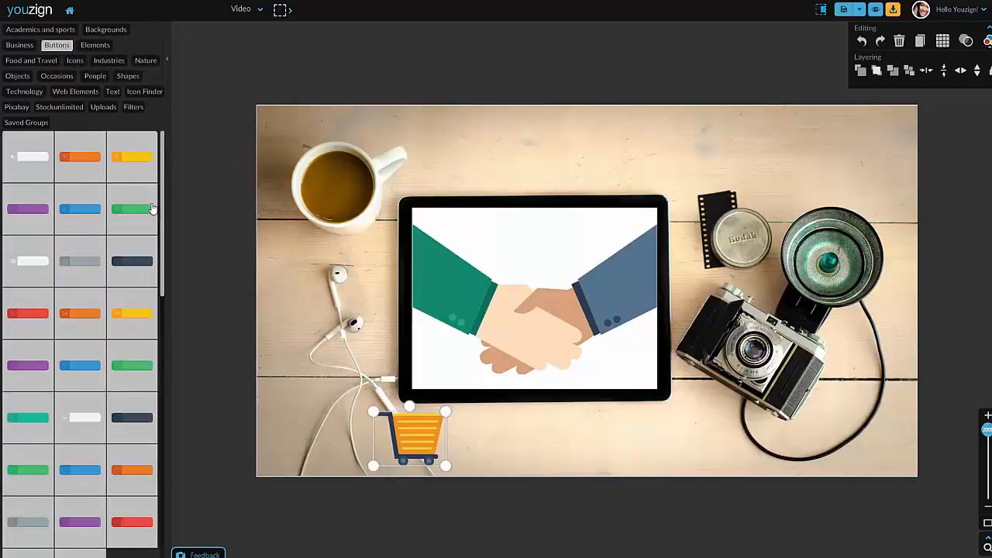
left_click_drag(164, 208, 170, 186)
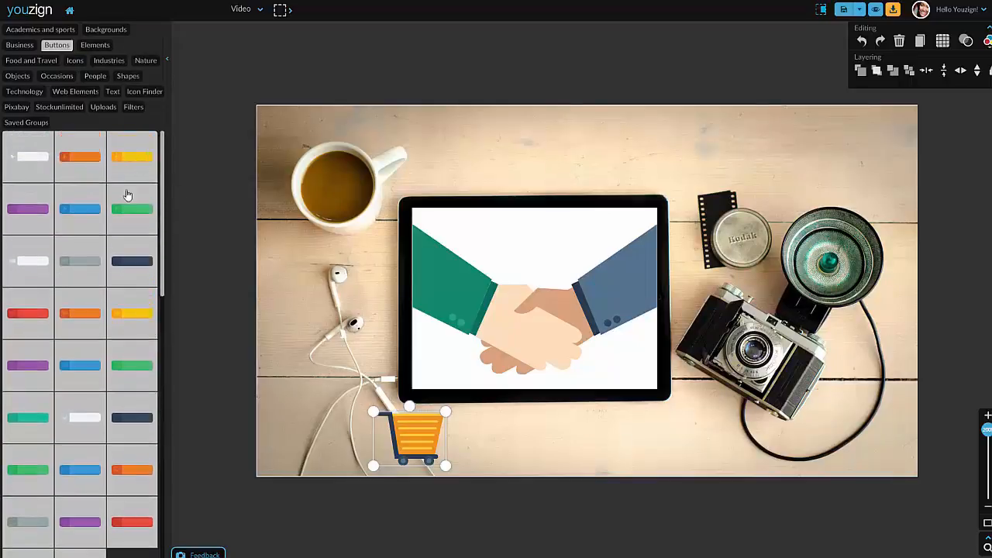
scroll(128, 337, "down", 1)
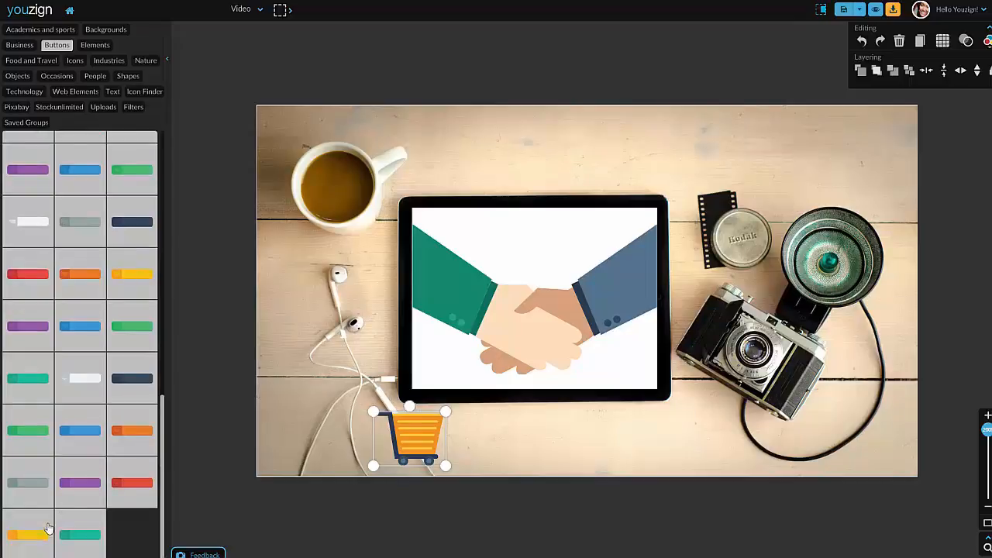
scroll(127, 197, "up", 1)
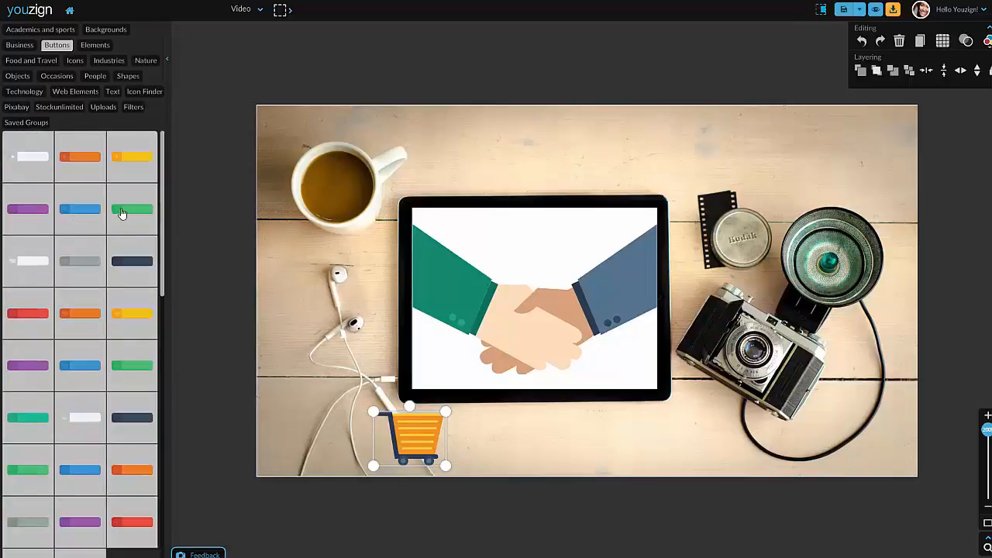
left_click(124, 211)
left_click_drag(298, 248, 429, 272)
left_click_drag(347, 217, 782, 477)
left_click_drag(842, 376, 452, 454)
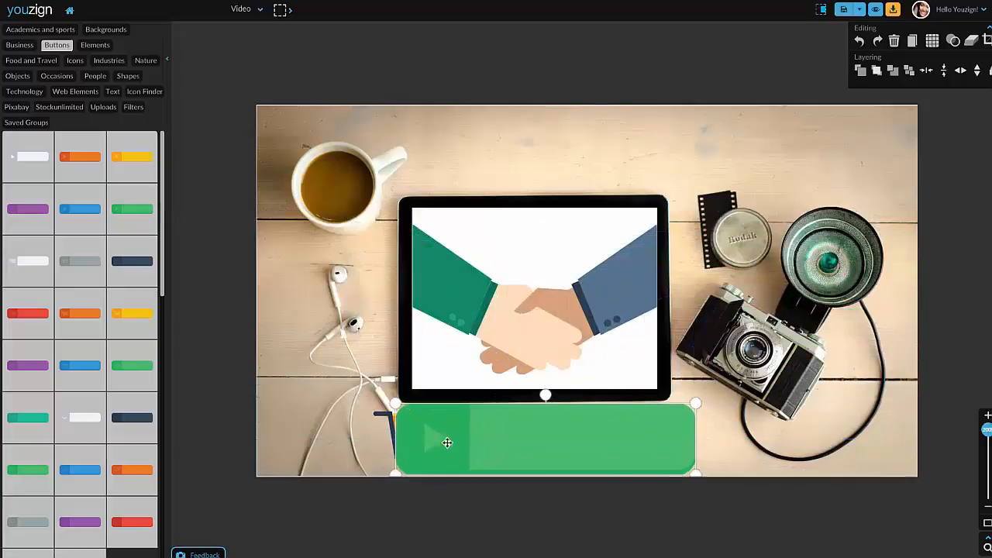
left_click_drag(395, 406, 470, 417)
left_click_drag(511, 456, 476, 443)
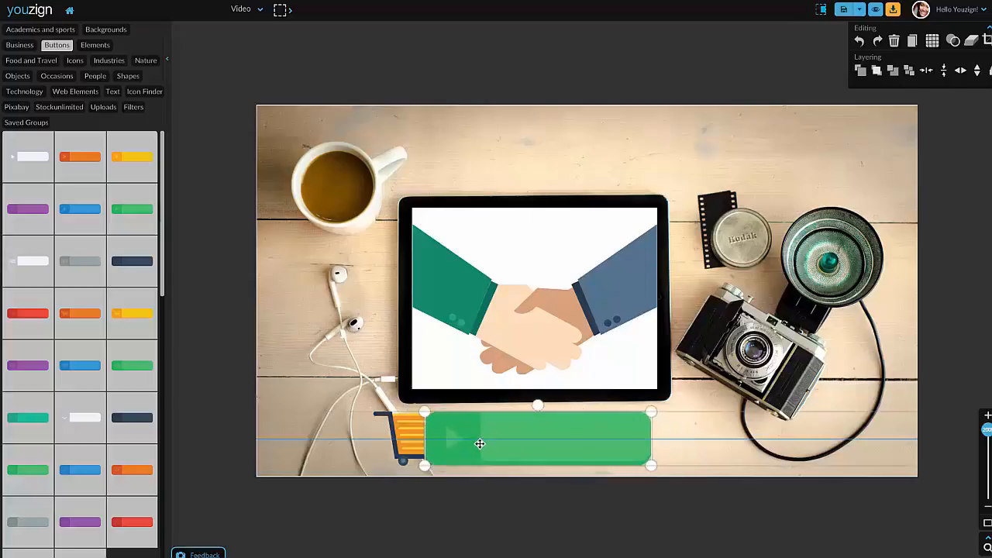
Bring the shopping cart in front of the green button, shrink it, and place it over the button's play arrow
left_click(402, 428)
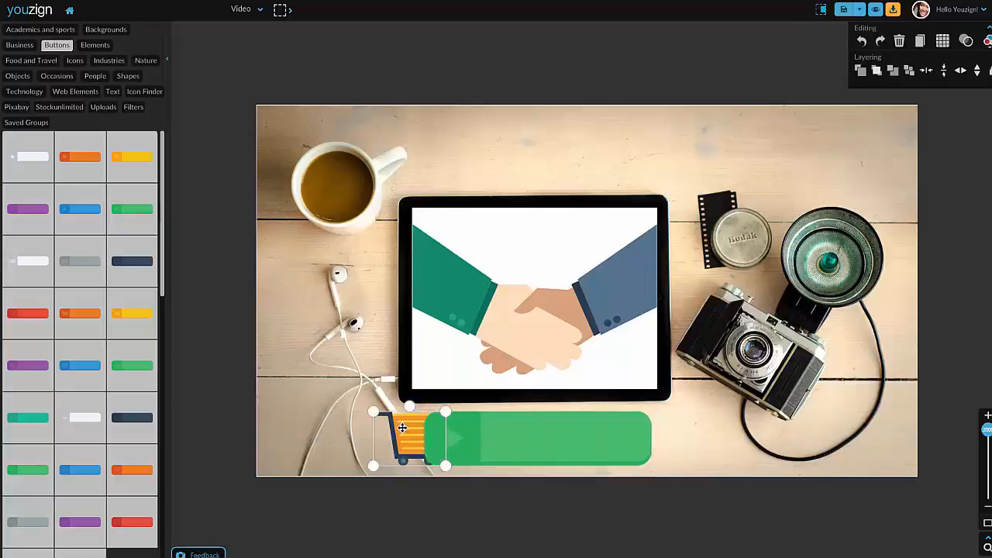
left_click(877, 70)
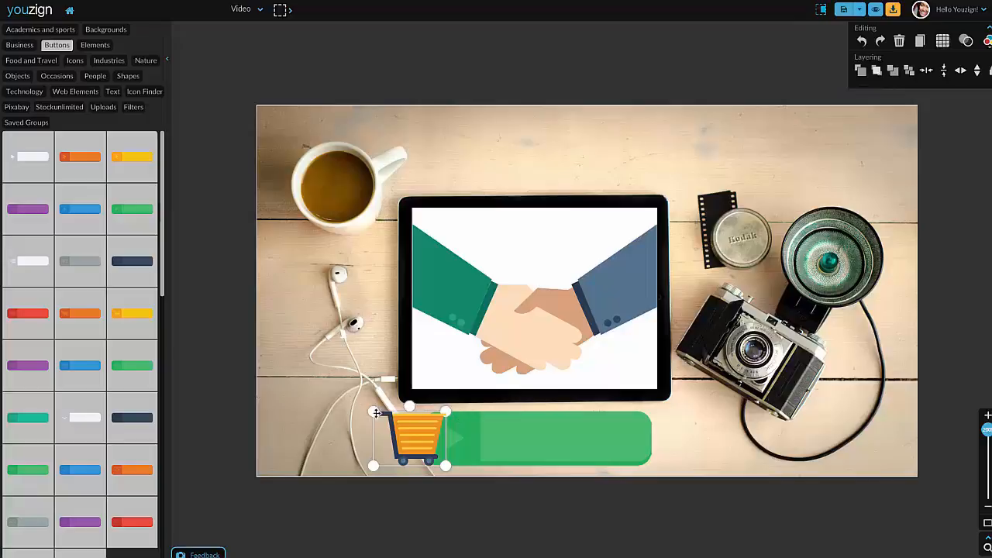
left_click_drag(373, 411, 431, 427)
left_click(377, 411)
left_click(437, 444)
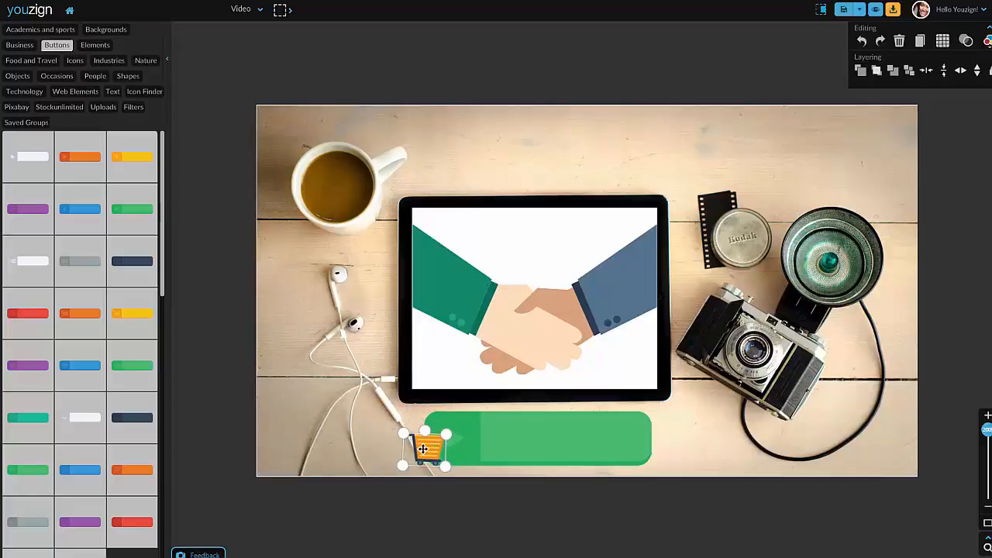
left_click_drag(423, 448, 447, 440)
left_click(370, 429)
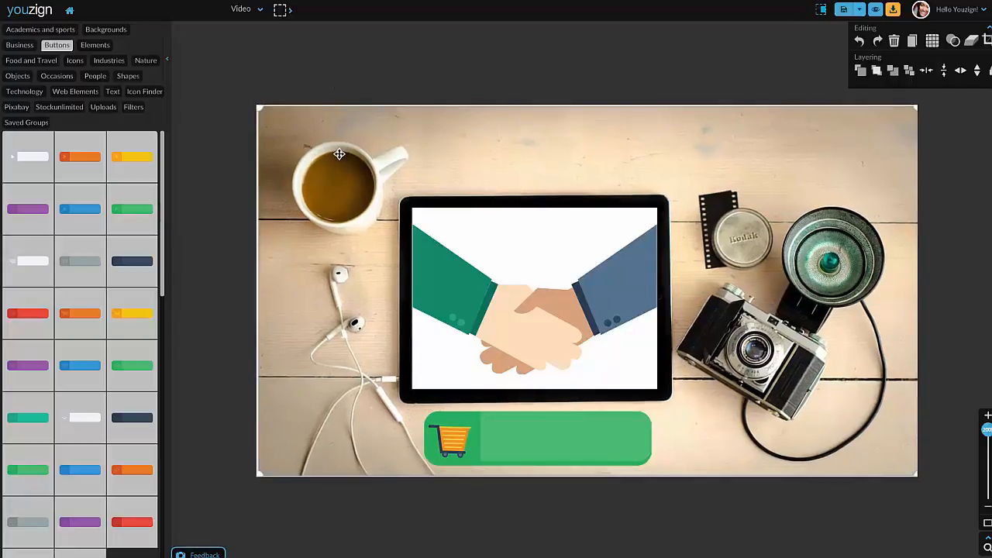
Look through the Web Elements graphics for an illustration to add to the desk design
left_click(465, 64)
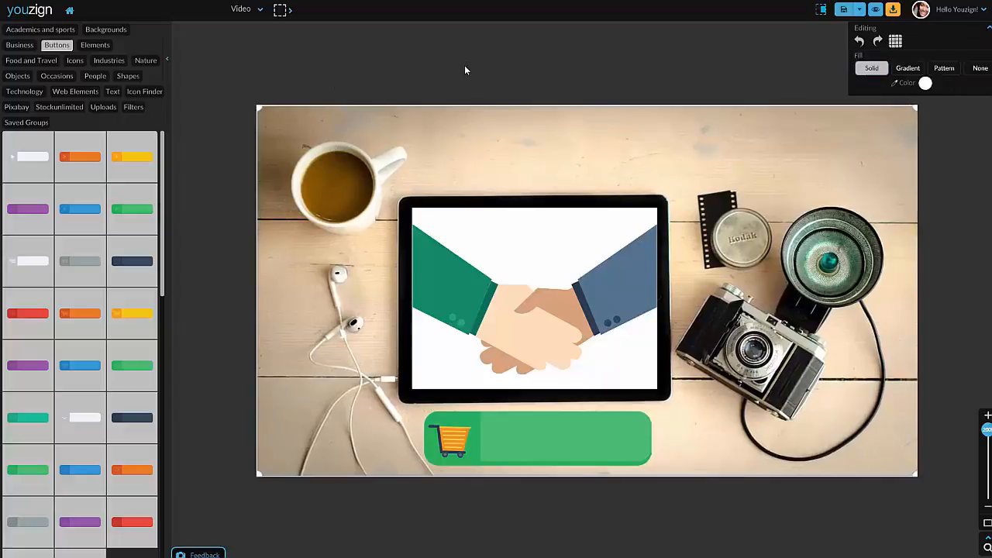
left_click(464, 65)
left_click(695, 125)
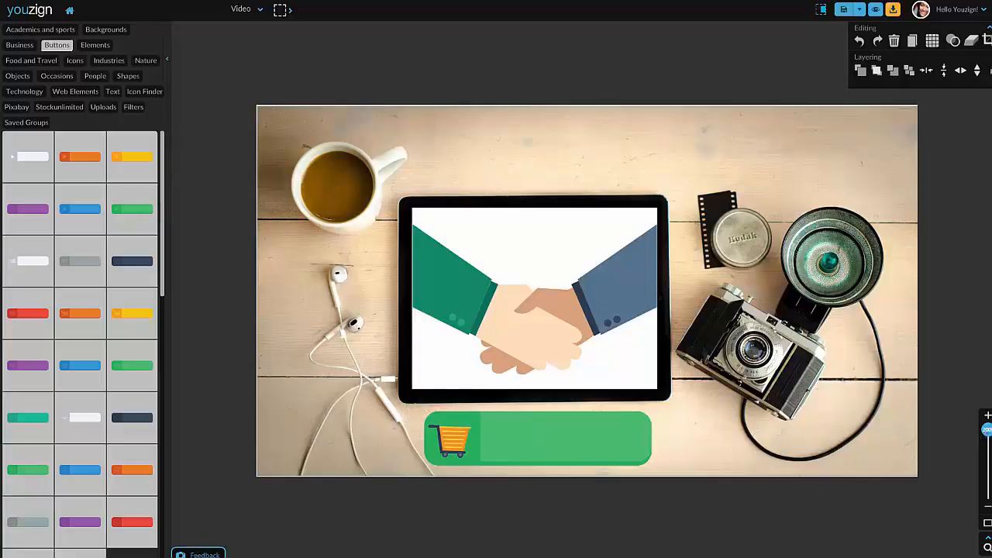
left_click_drag(987, 429, 987, 492)
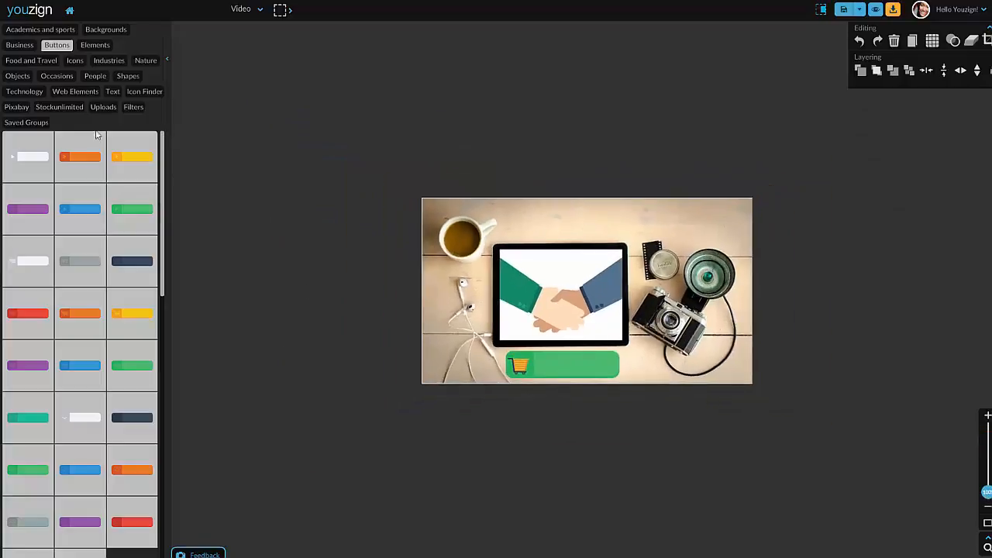
left_click(70, 94)
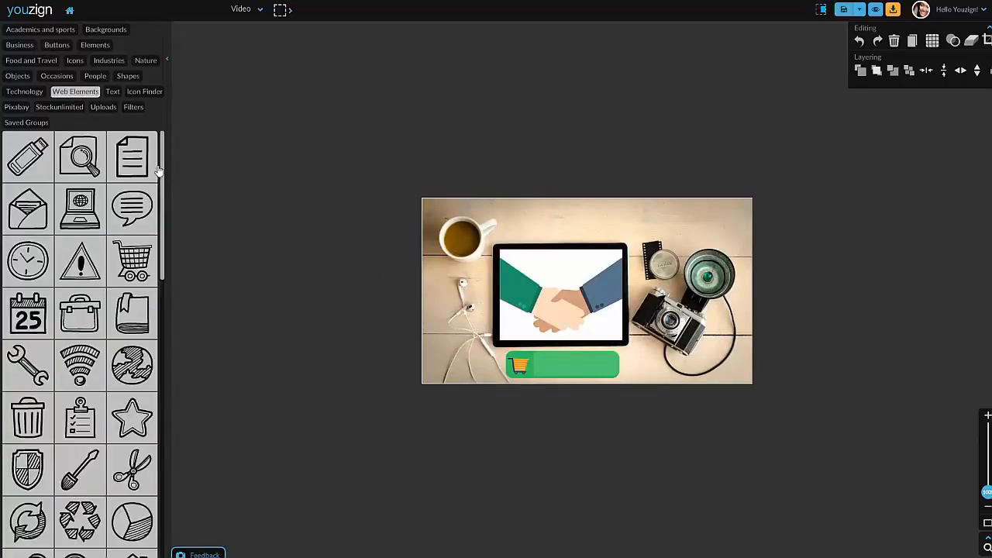
scroll(132, 207, "down", 3)
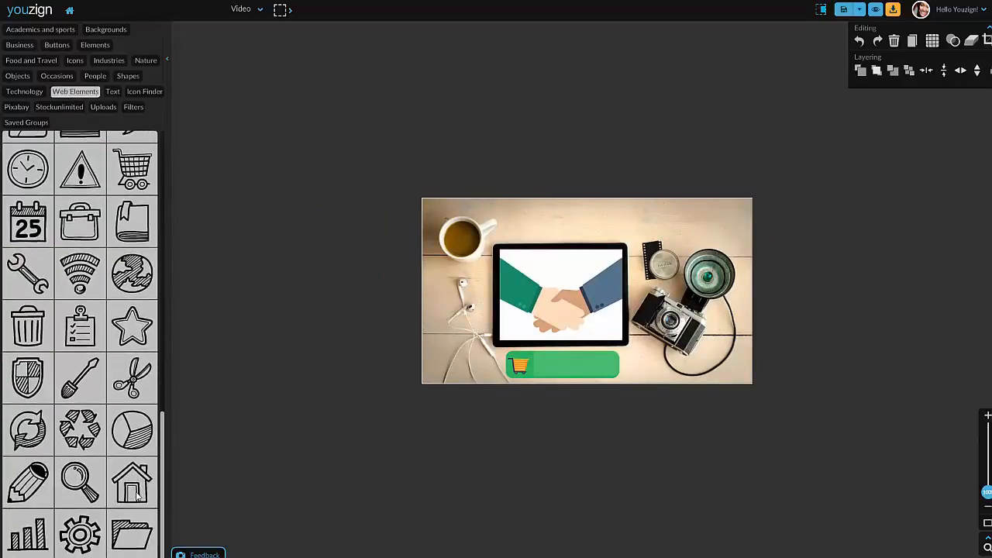
scroll(99, 288, "up", 3)
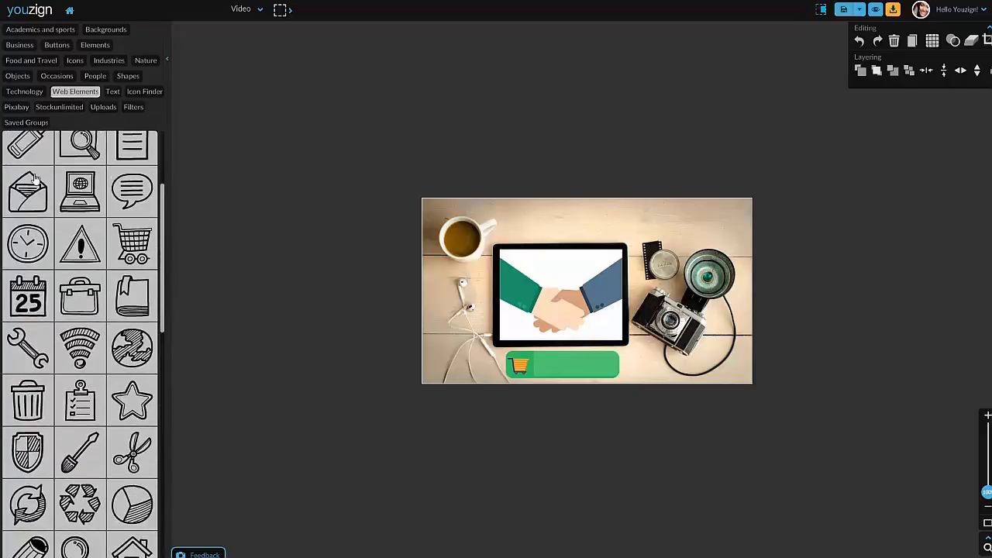
scroll(99, 288, "up", 1)
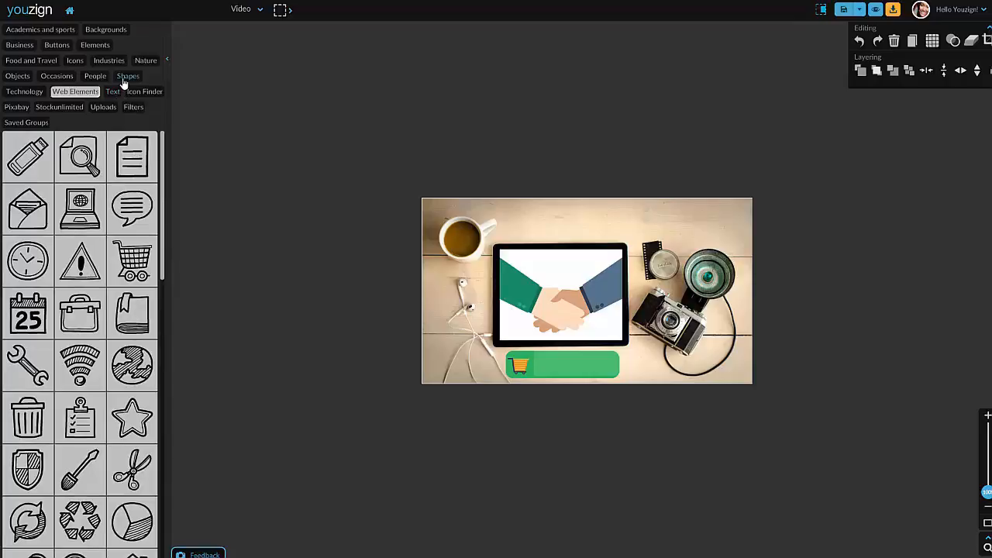
Add the orange megaphone from Objects, shrink it, and place it over the coffee mug near the design's upper-left corner
left_click(17, 77)
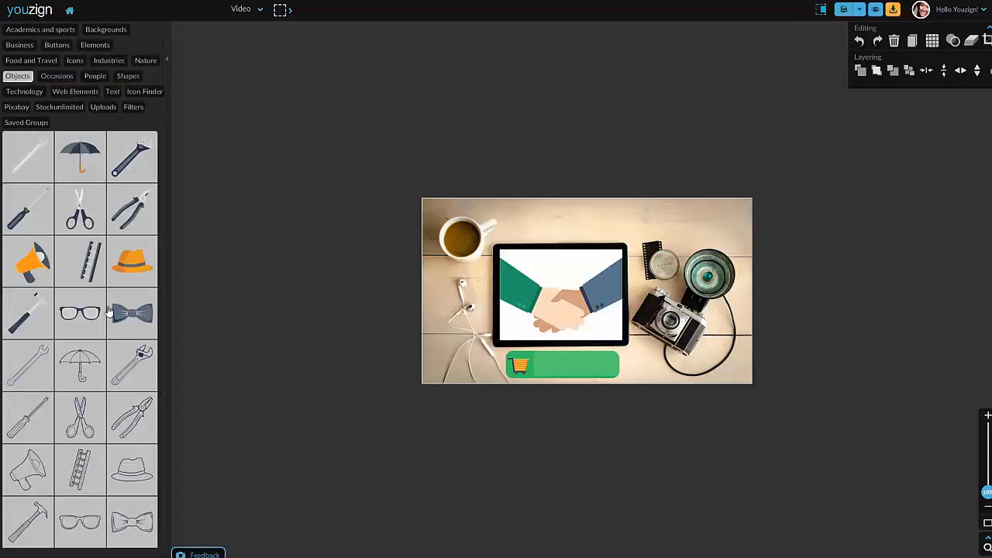
left_click(45, 257)
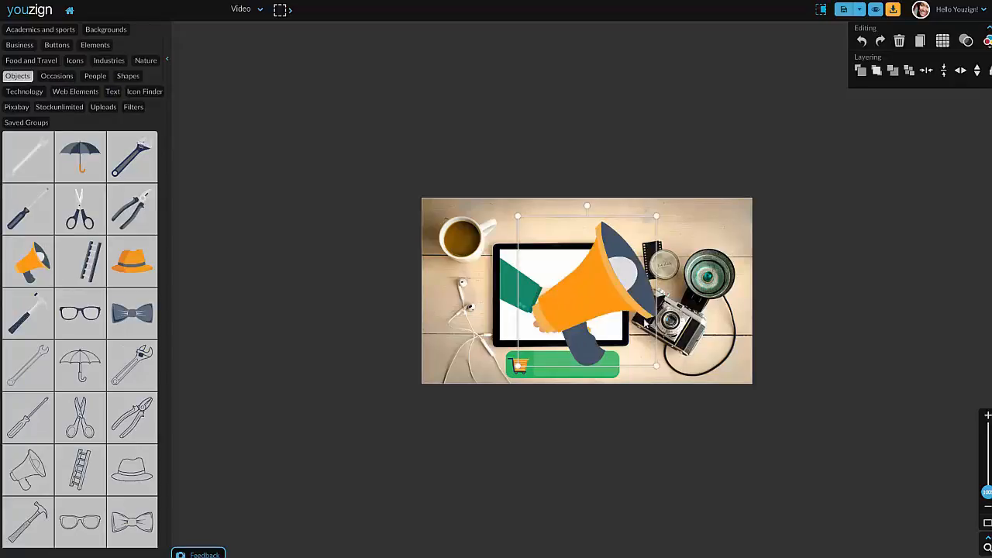
left_click_drag(657, 216, 556, 275)
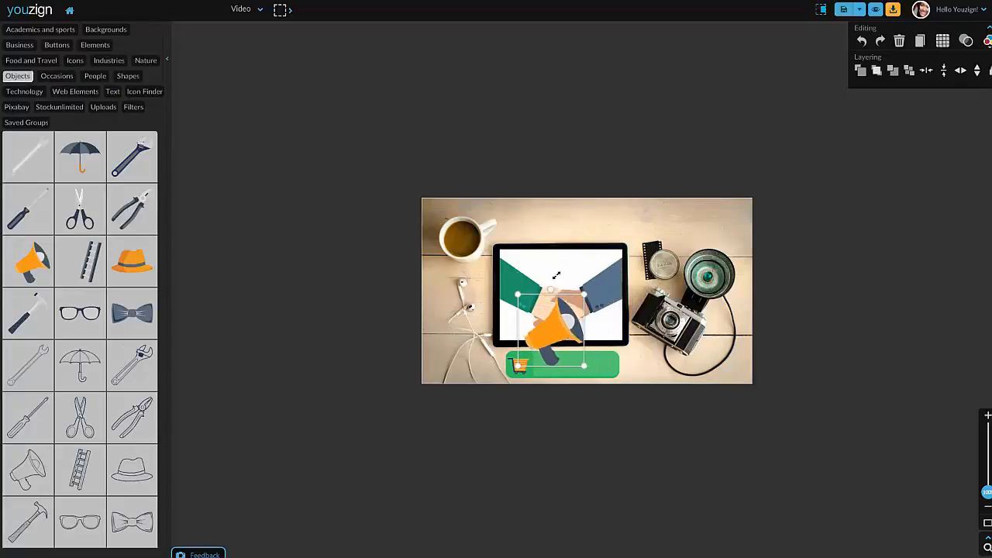
left_click_drag(559, 331, 480, 234)
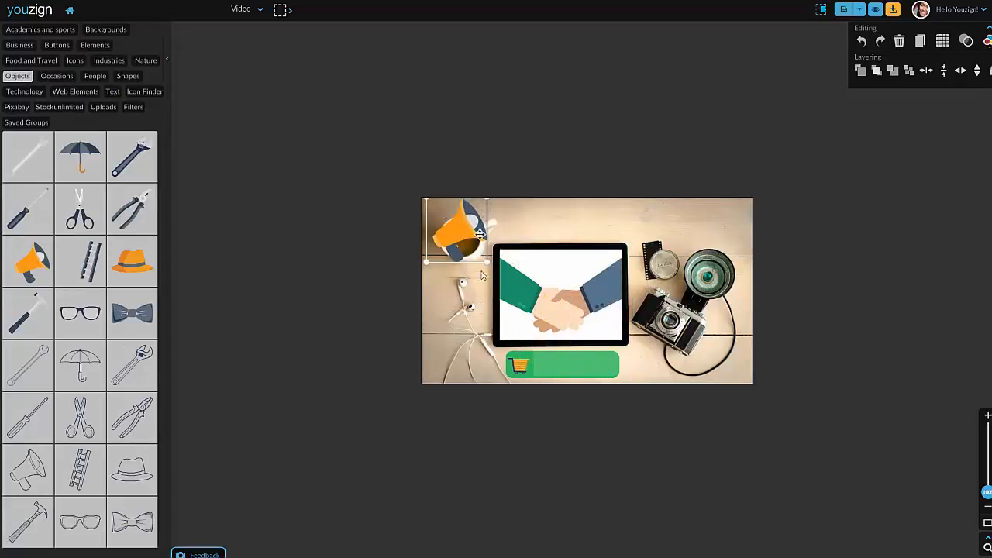
left_click_drag(426, 262, 453, 219)
left_click(466, 242)
left_click(473, 222)
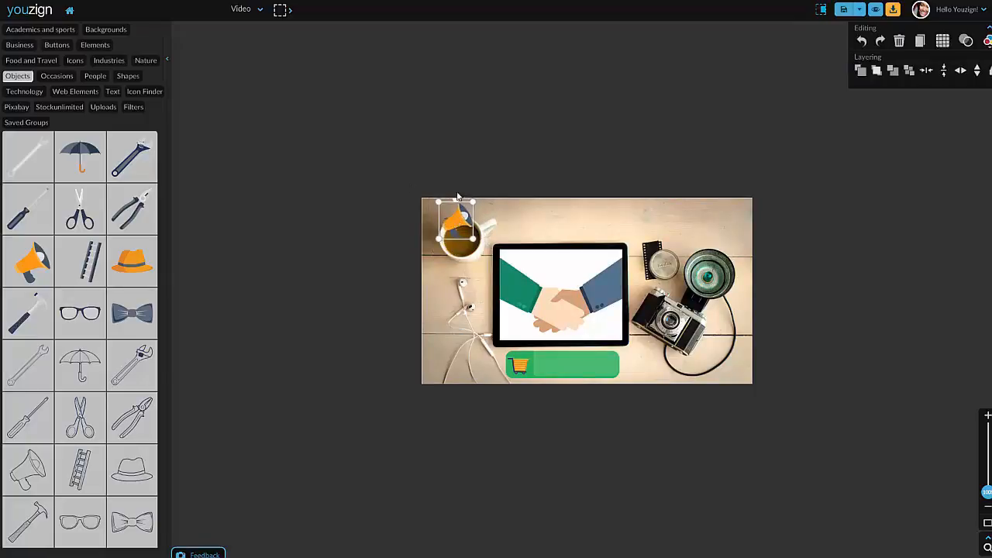
Add a square from Shapes and reshape it into a thin full-width banner along the design's top edge
left_click(127, 77)
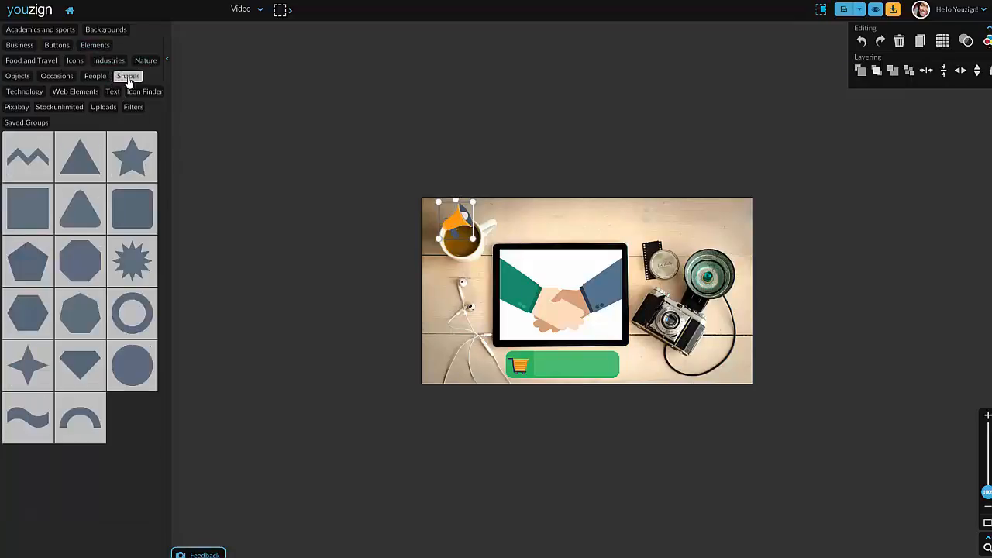
left_click(32, 210)
left_click_drag(545, 280, 447, 242)
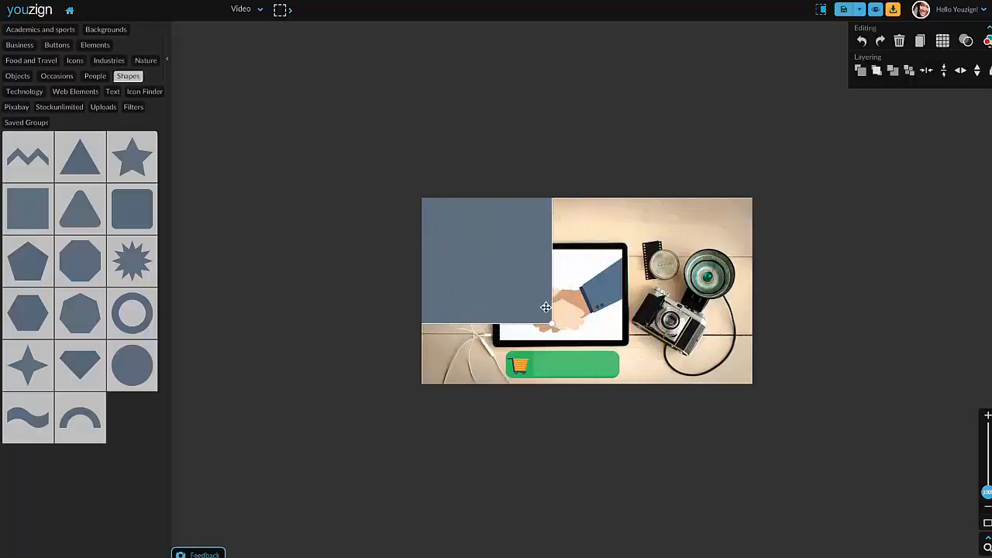
left_click_drag(552, 324, 606, 223)
left_click_drag(552, 325, 804, 230)
left_click(820, 218)
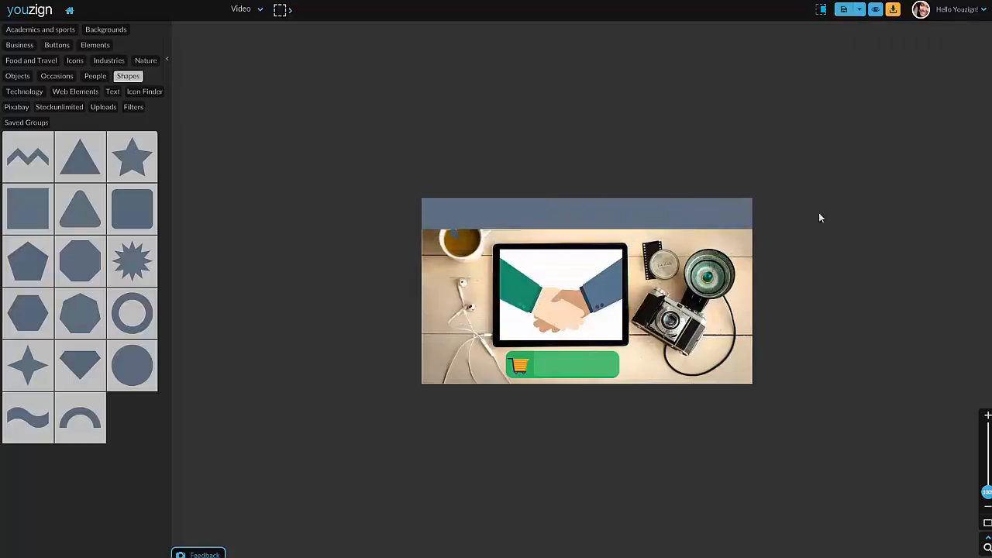
Recolour the top banner dark green, #42773c
left_click(602, 226)
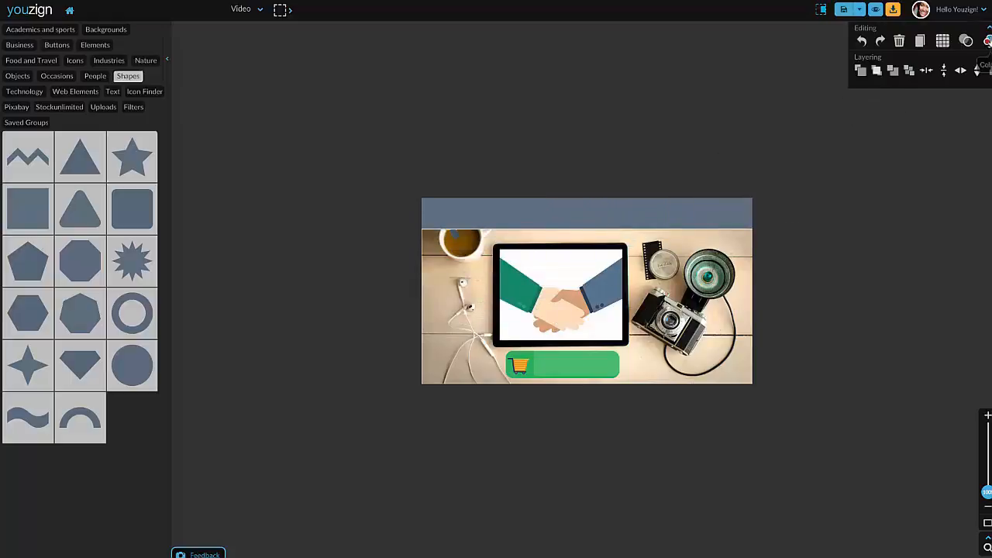
left_click(970, 65)
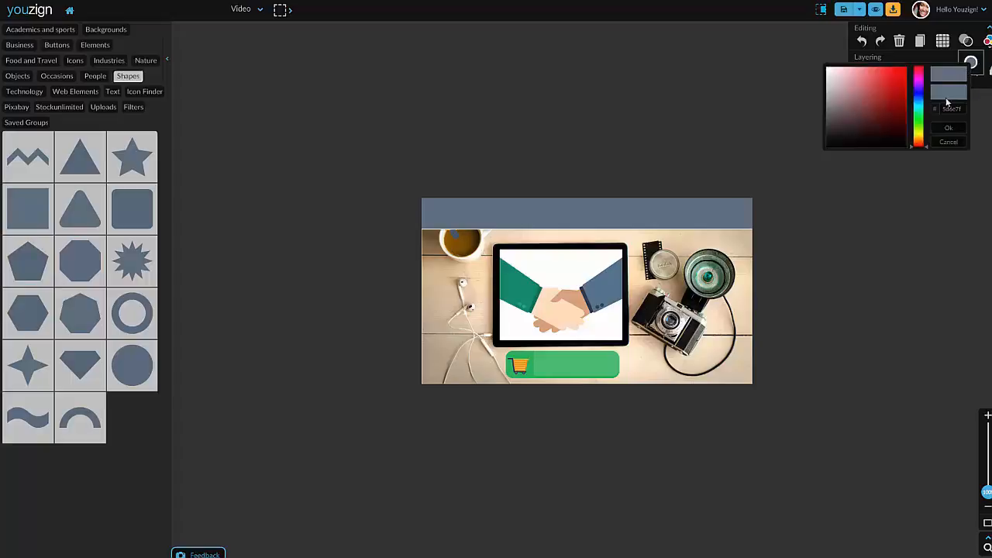
left_click(920, 120)
left_click_drag(890, 109, 866, 109)
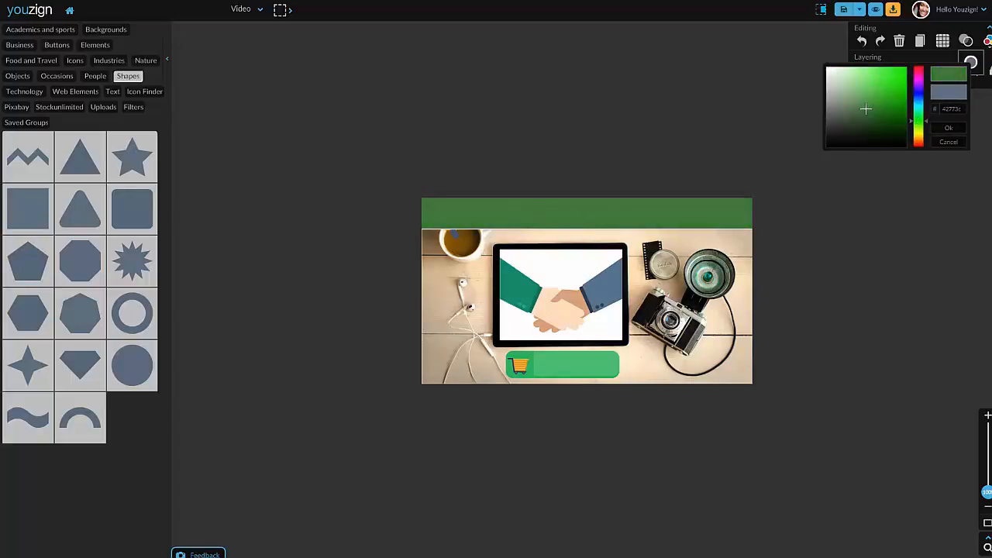
left_click(948, 128)
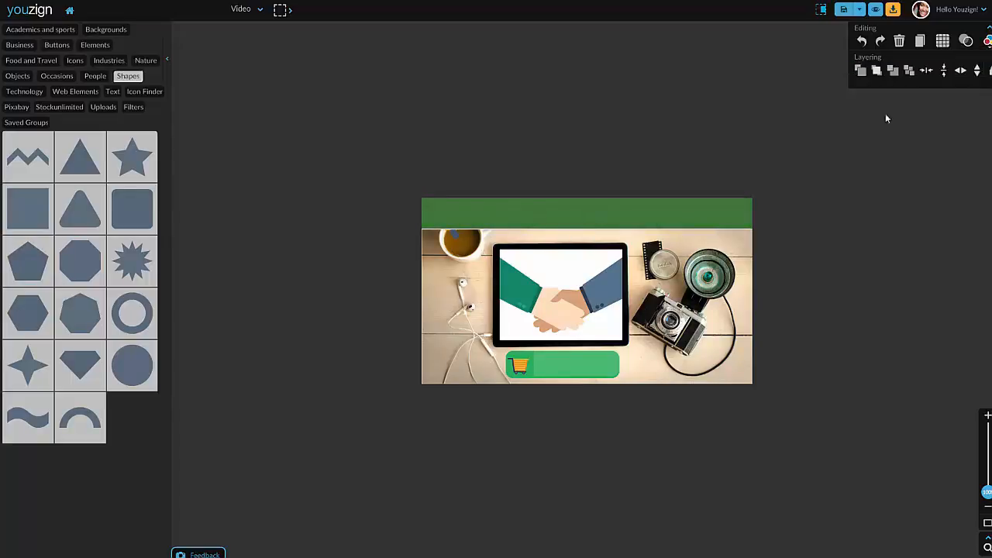
Recolour the top banner a strong brick red
left_click(986, 42)
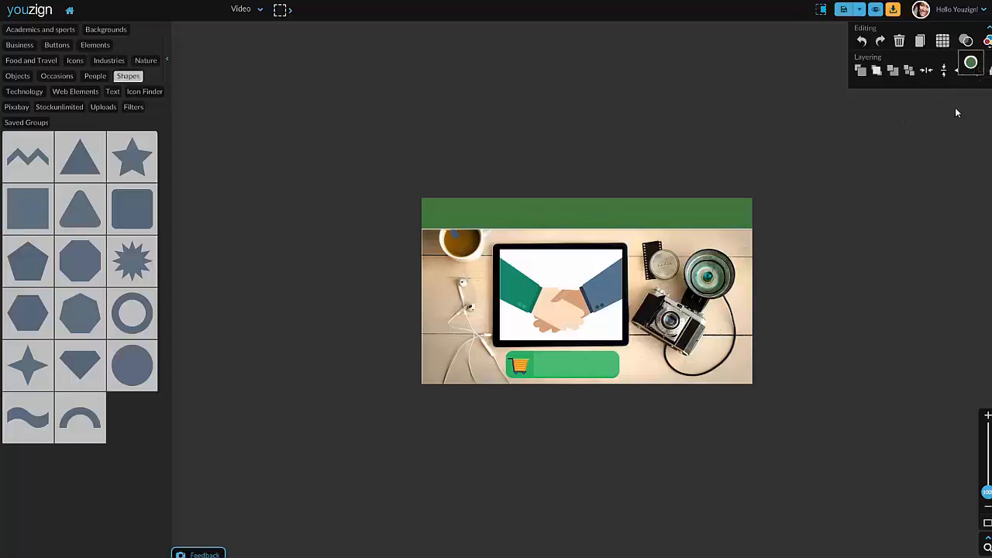
left_click(971, 62)
left_click_drag(919, 139, 918, 148)
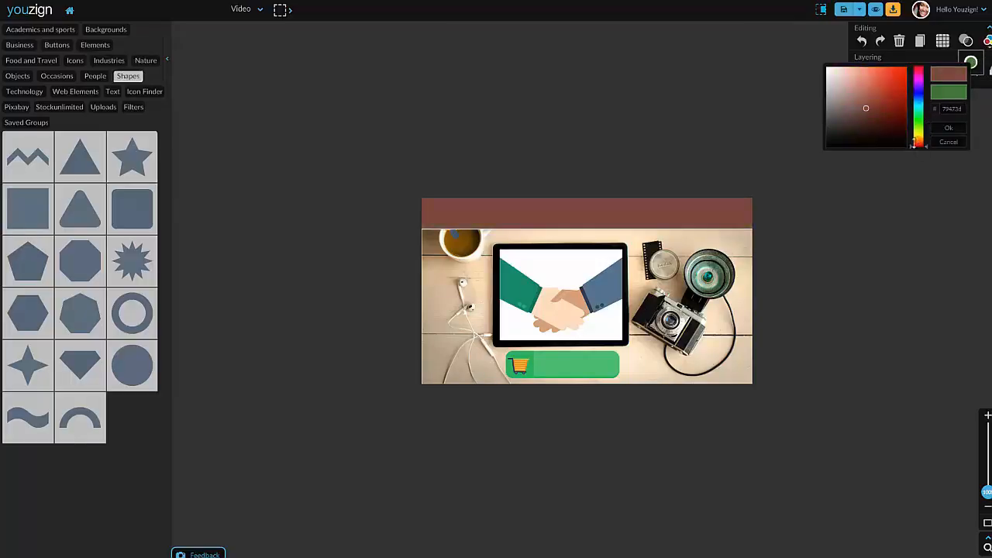
mouse_move(894, 110)
left_mouse_down()
mouse_move(899, 96)
mouse_move(887, 96)
left_mouse_up()
left_click(949, 128)
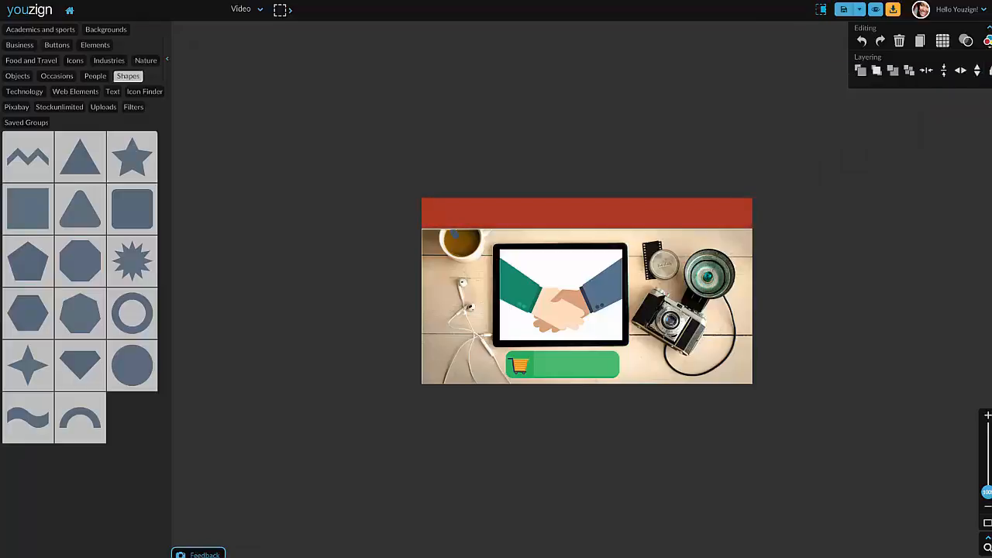
Layer the red banner behind the megaphone, and shrink the megaphone to fit inside the banner's left end
left_click(894, 72)
left_click(461, 215)
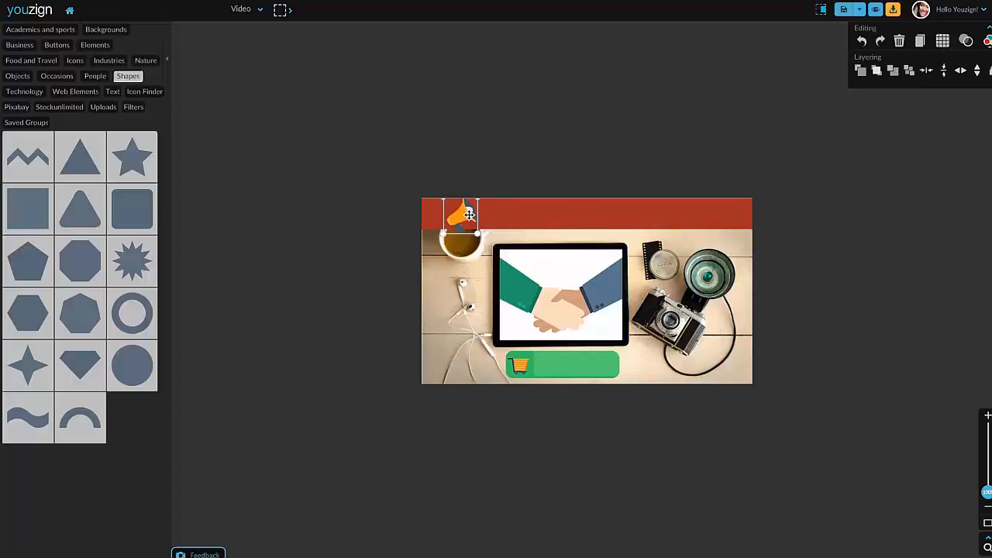
left_click_drag(478, 232, 442, 209)
left_click(465, 226)
left_click(456, 213)
left_click(494, 166)
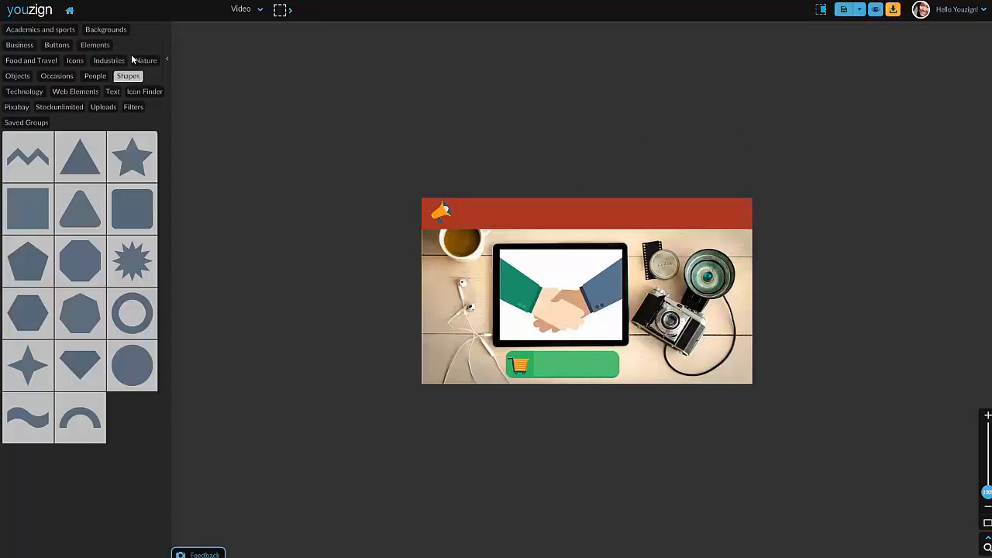
Add a Subheadline text reading "This is a headline at the top!" and fit it inside the red banner beside the megaphone
left_click(113, 92)
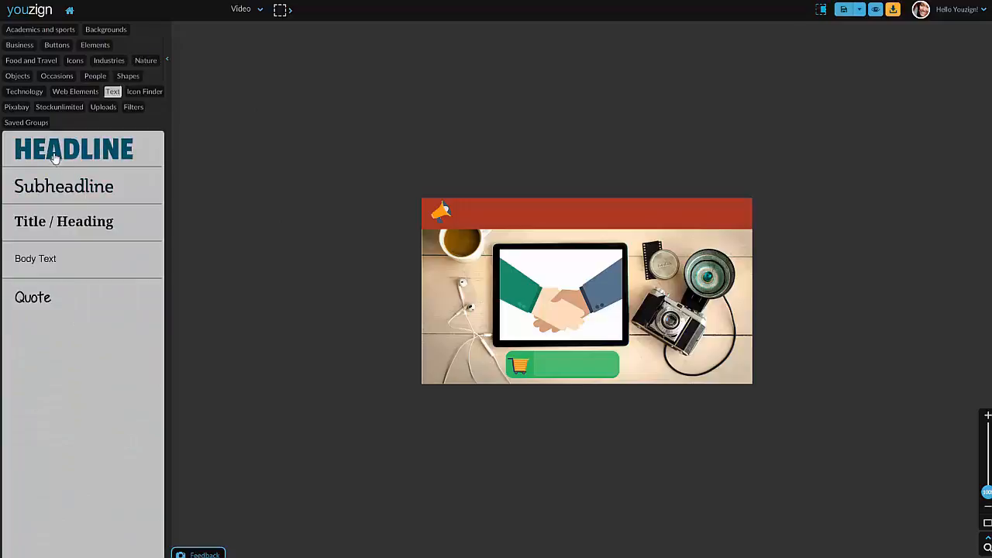
left_click(62, 188)
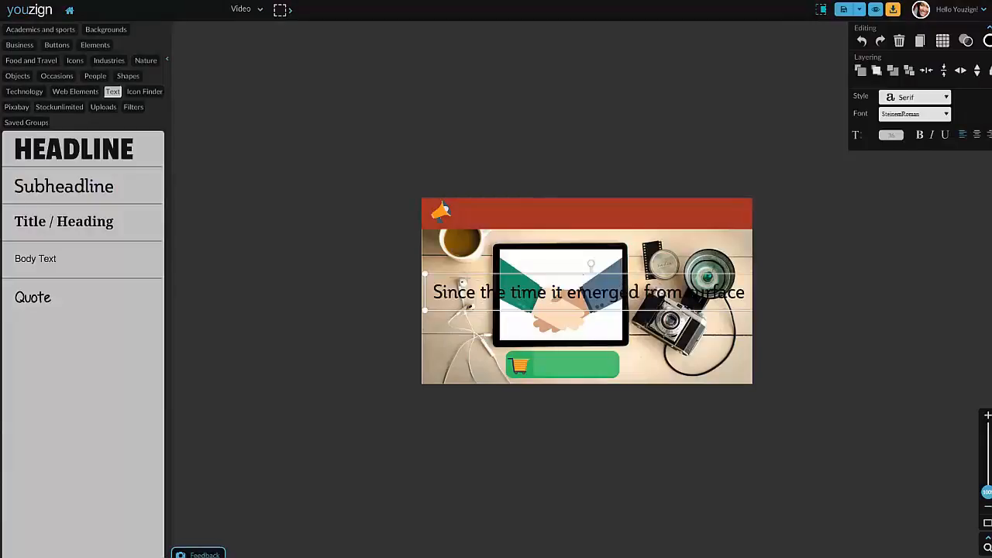
left_click_drag(586, 284, 622, 207)
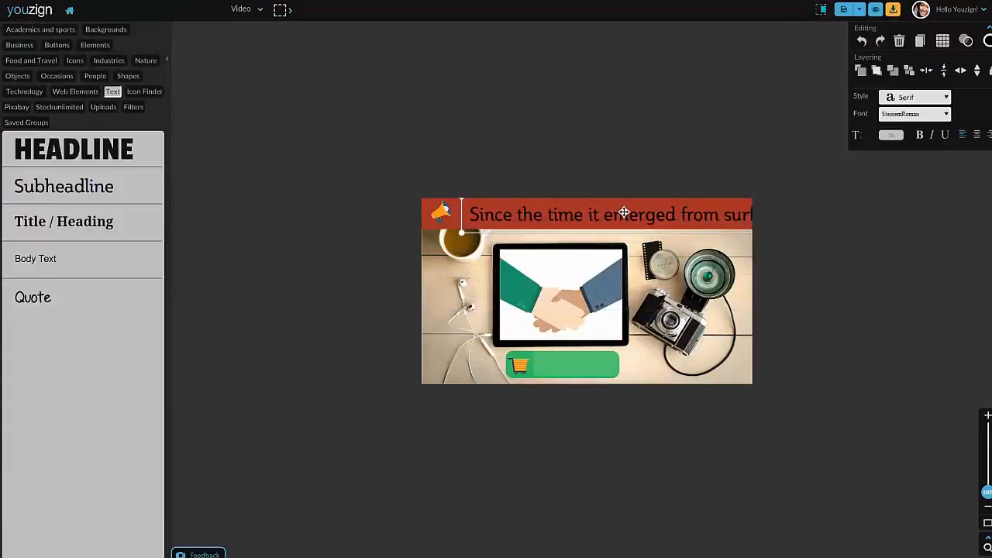
left_click_drag(463, 230, 520, 215)
type("This is a headline at the top!")
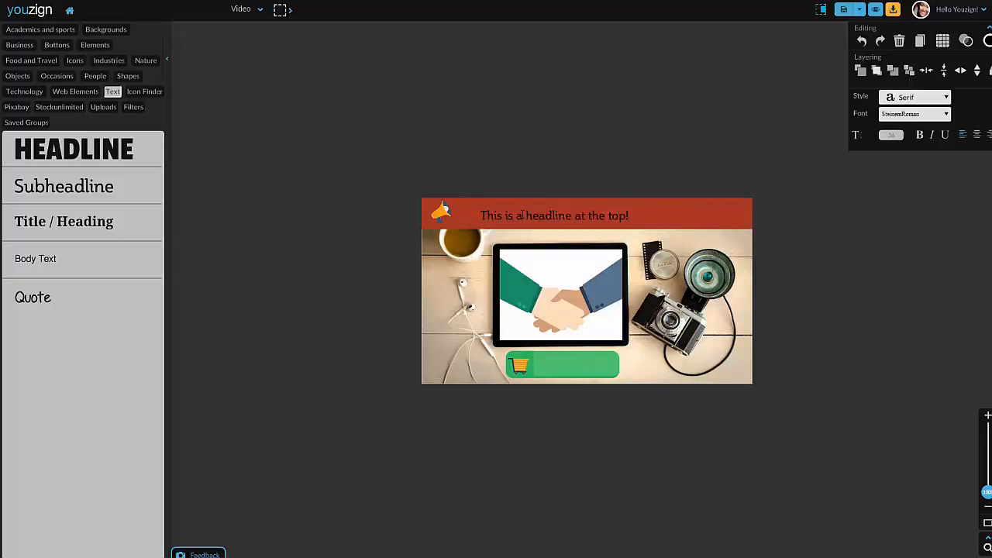
Recolour the whole banner headline text white
key("ctrl+a")
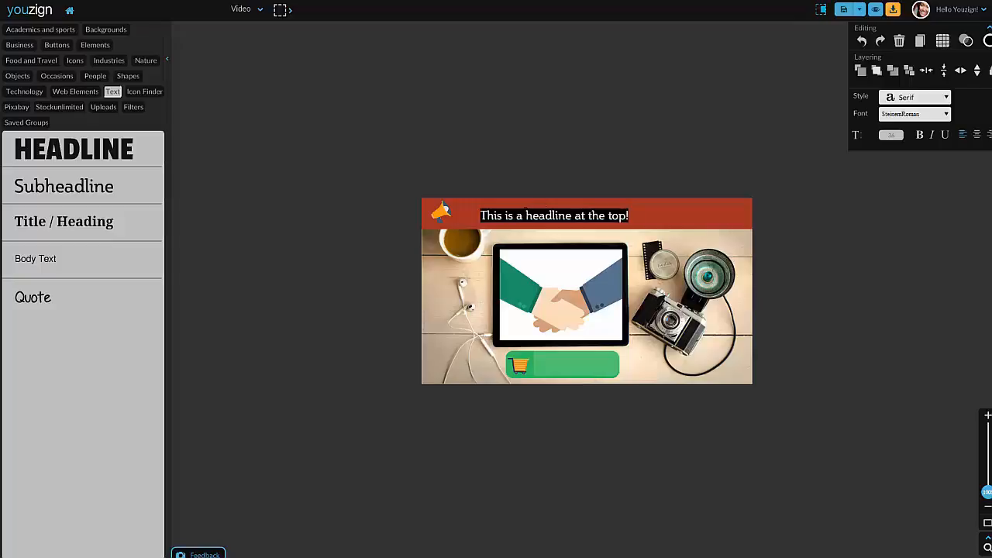
left_click(988, 42)
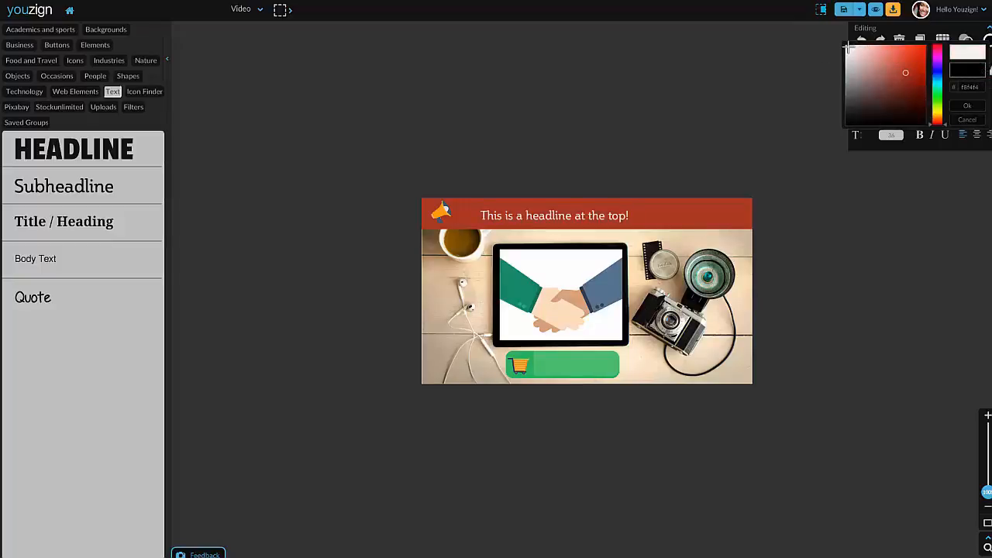
left_click(847, 47)
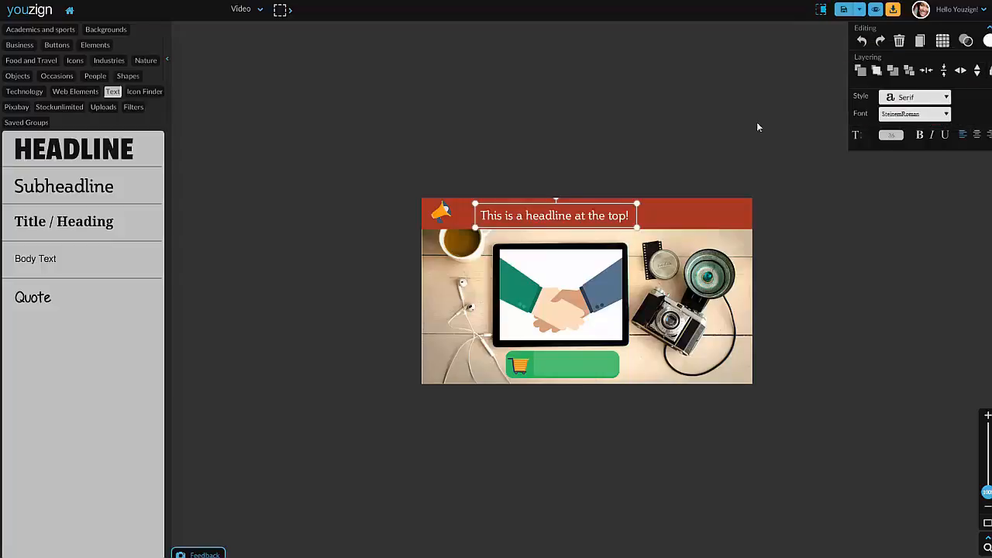
Set the banner headline's font style to Sans Serif and its font to CodeLight
left_click(930, 114)
scroll(923, 160, "down", 2)
scroll(922, 155, "down", 2)
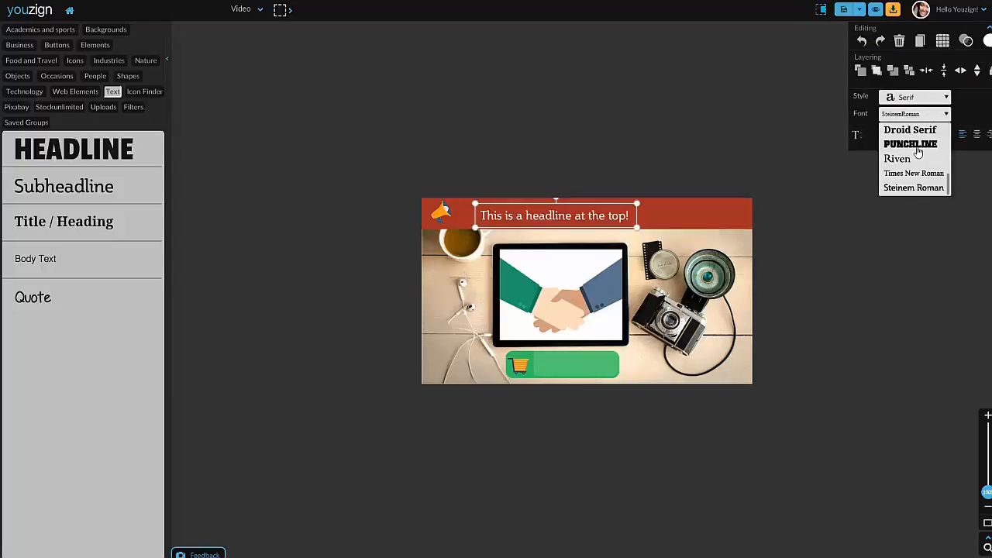
left_click(917, 98)
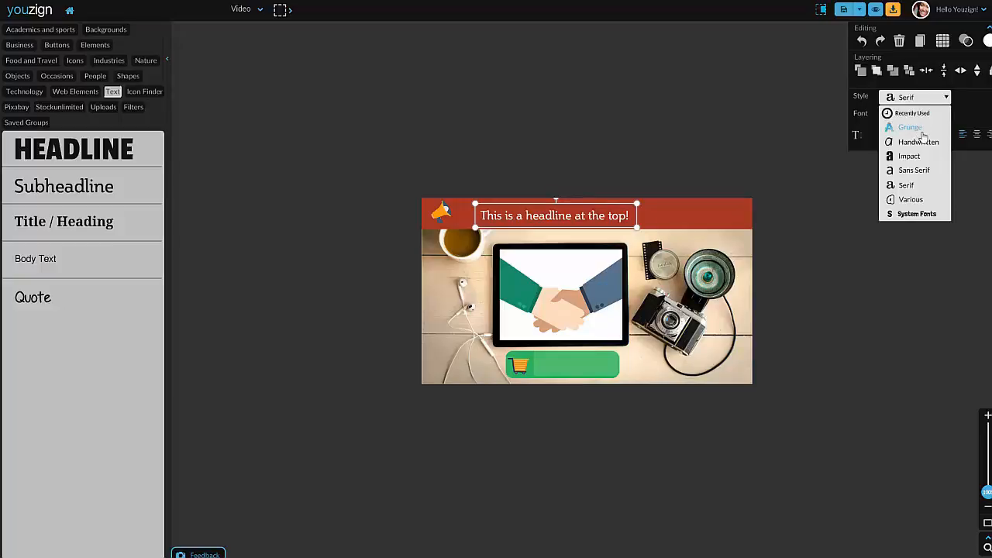
left_click(924, 172)
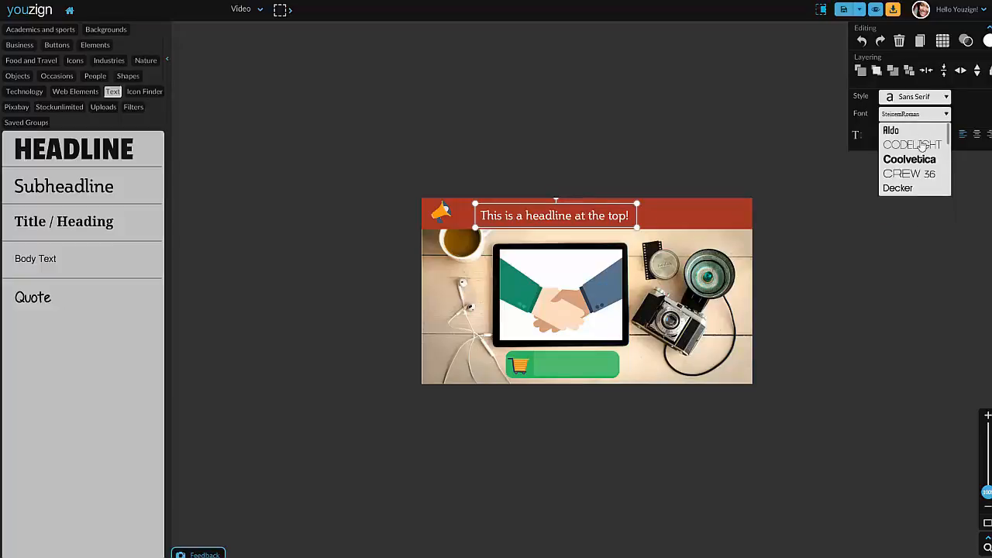
left_click(921, 145)
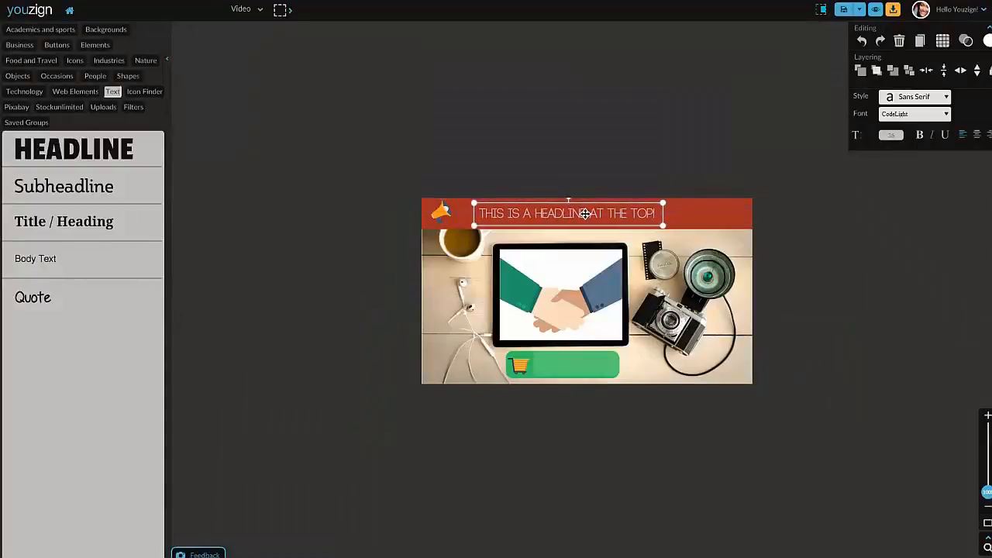
Change the design to a custom size of 1000 px width by 1000 px height
left_click(604, 148)
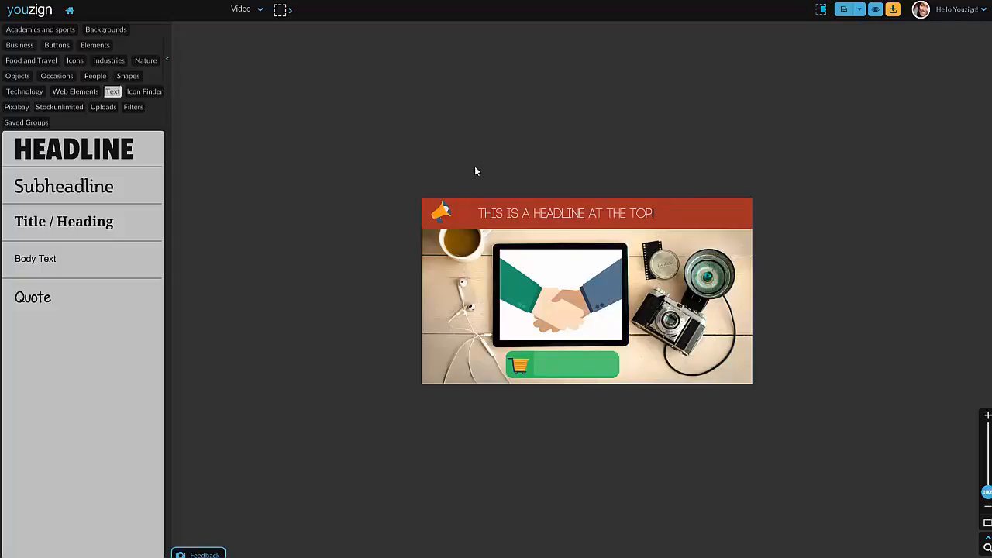
left_click(258, 16)
left_click(222, 60)
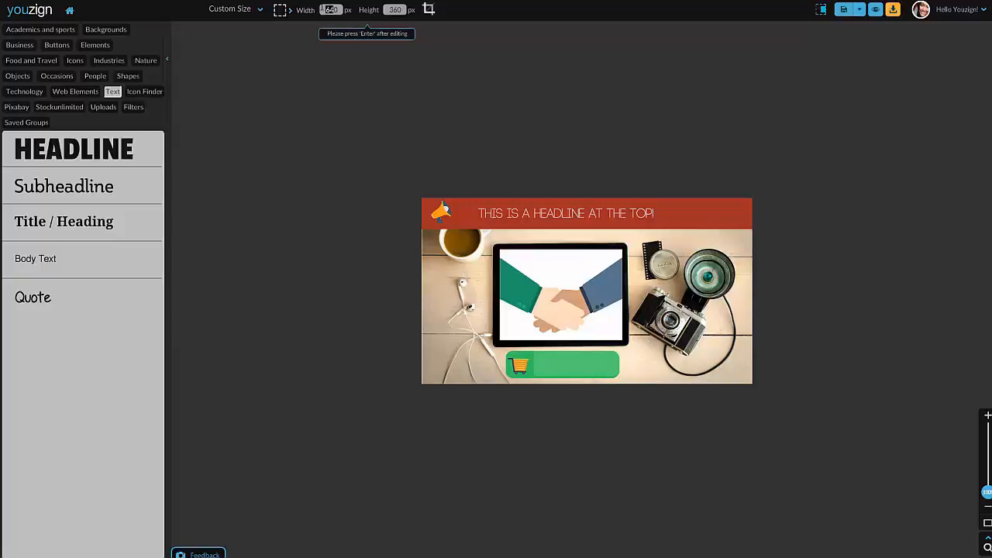
type("1000")
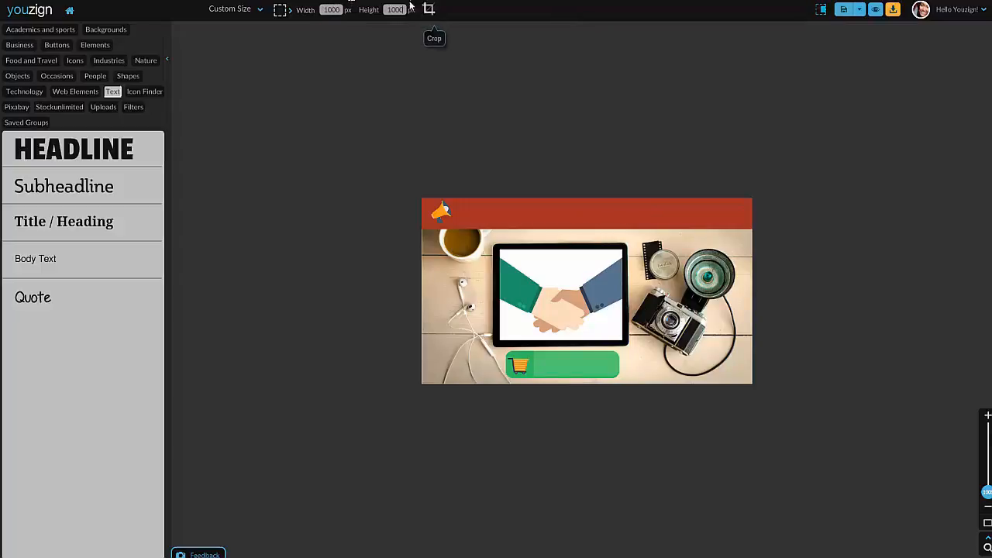
key("Return")
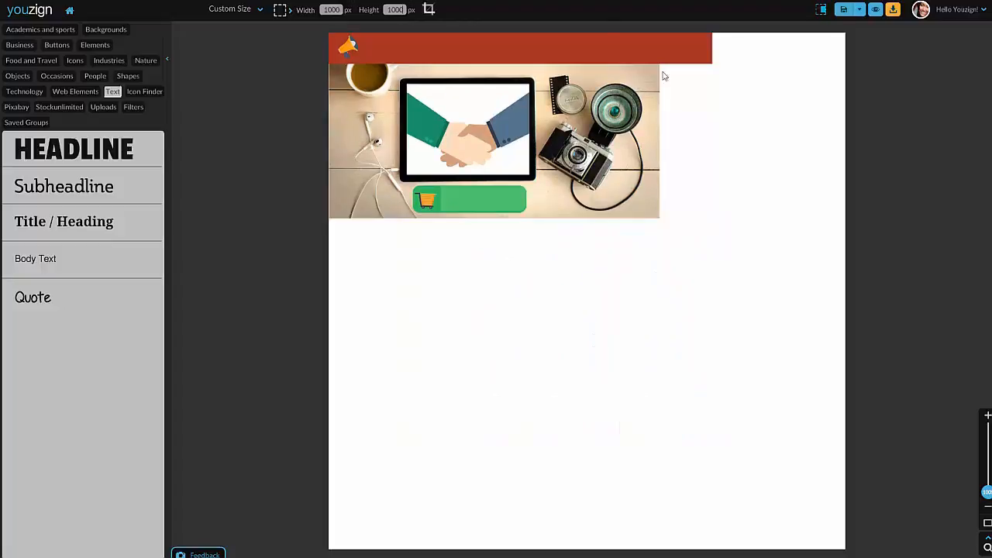
Clear the canvas by deleting the handshake, desk photo, green button, cart, megaphone and red banner
left_click(616, 199)
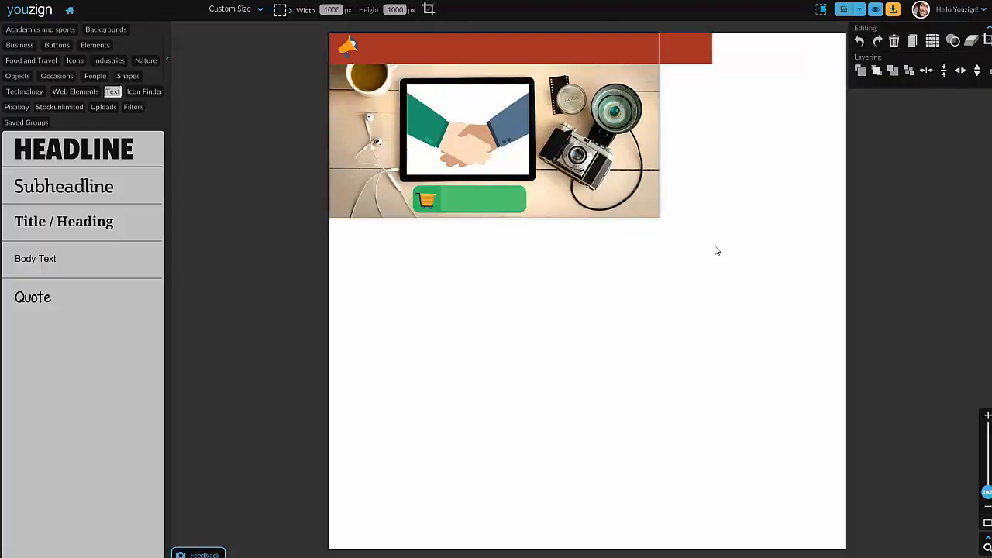
left_click(486, 112)
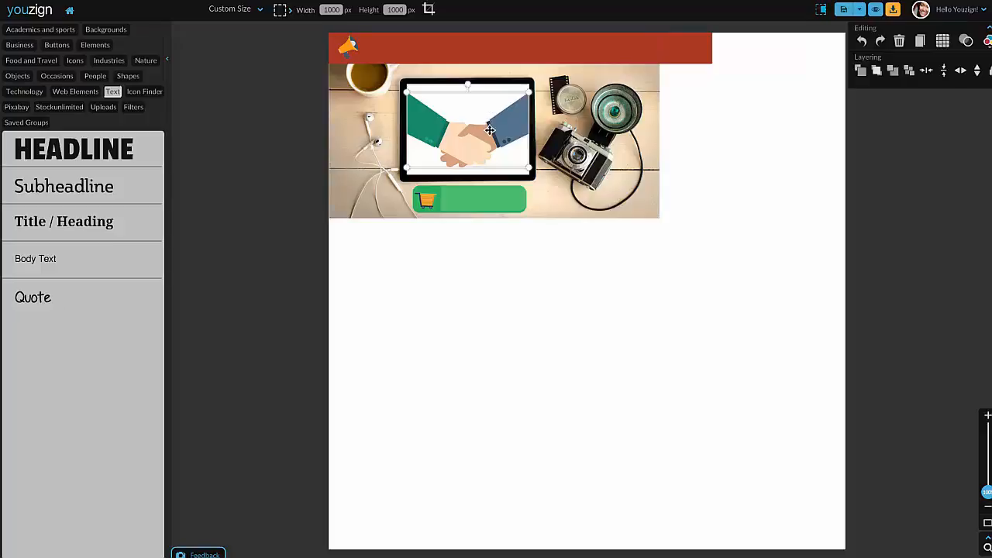
key("Delete")
left_click(490, 131)
key("Delete")
left_click(490, 130)
key("Delete")
left_click(480, 207)
key("Delete")
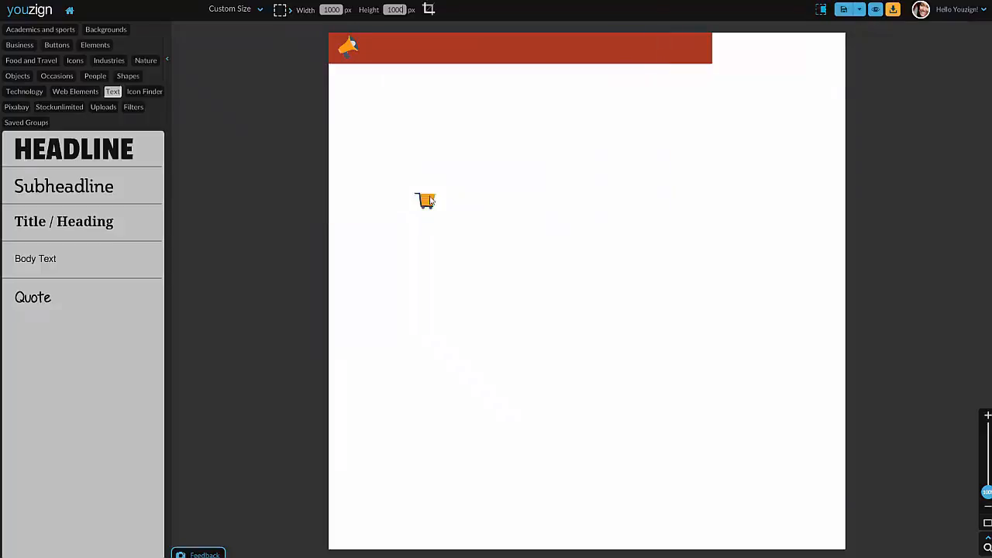
left_click(430, 197)
key("Delete")
left_click(350, 45)
key("Delete")
left_click(346, 43)
key("Delete")
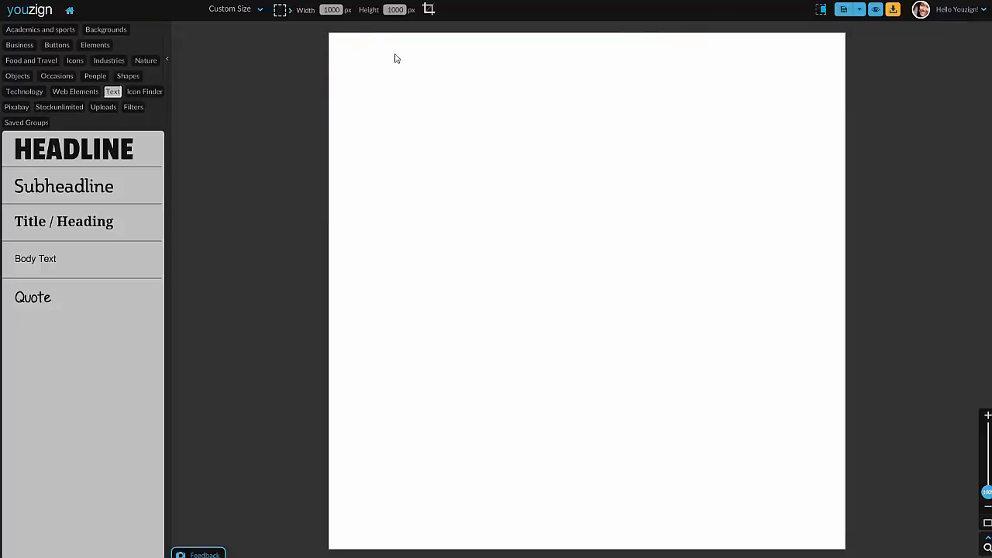
Search the Stockunlimited image library for "prize"
left_click(68, 109)
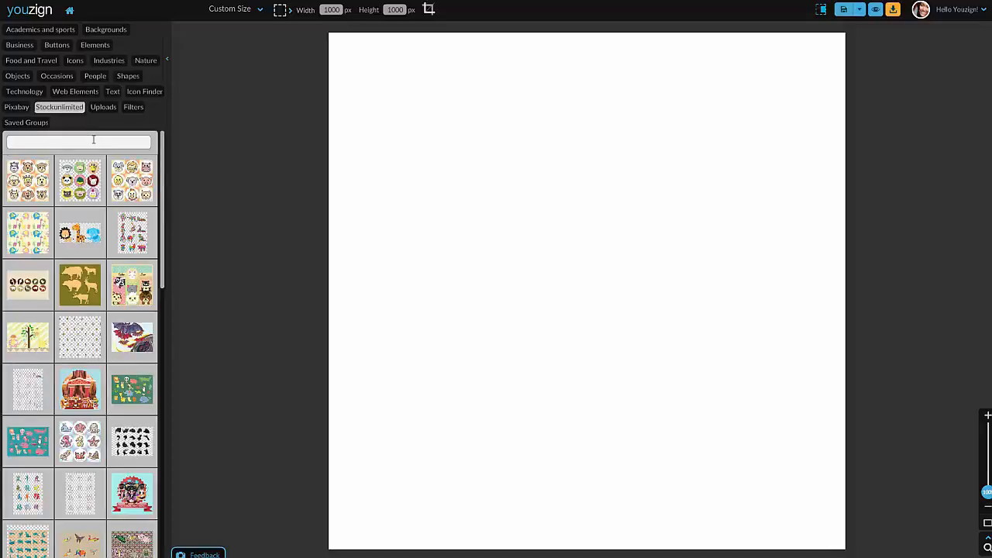
scroll(16, 250, "down", 10)
scroll(119, 301, "up", 10)
type("r")
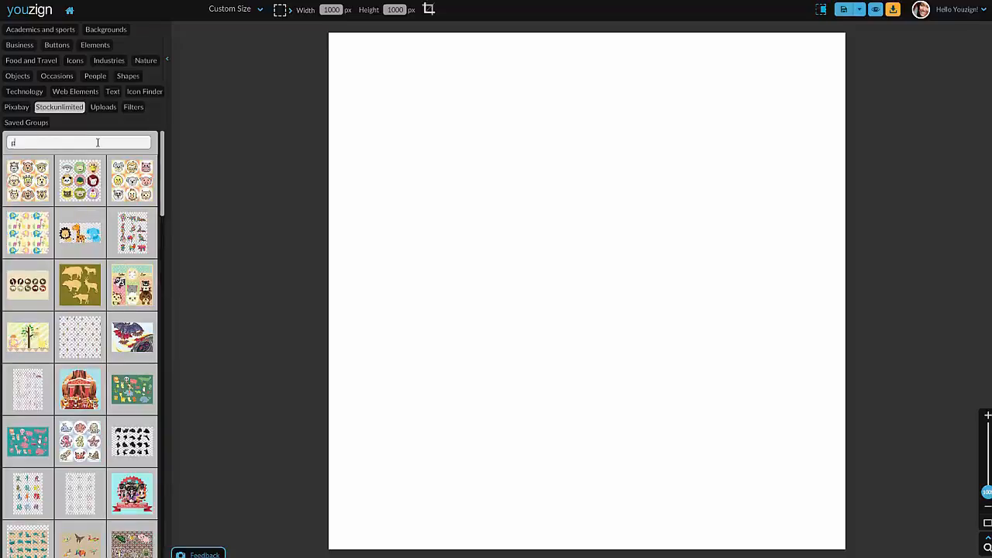
type("ize")
key("Return")
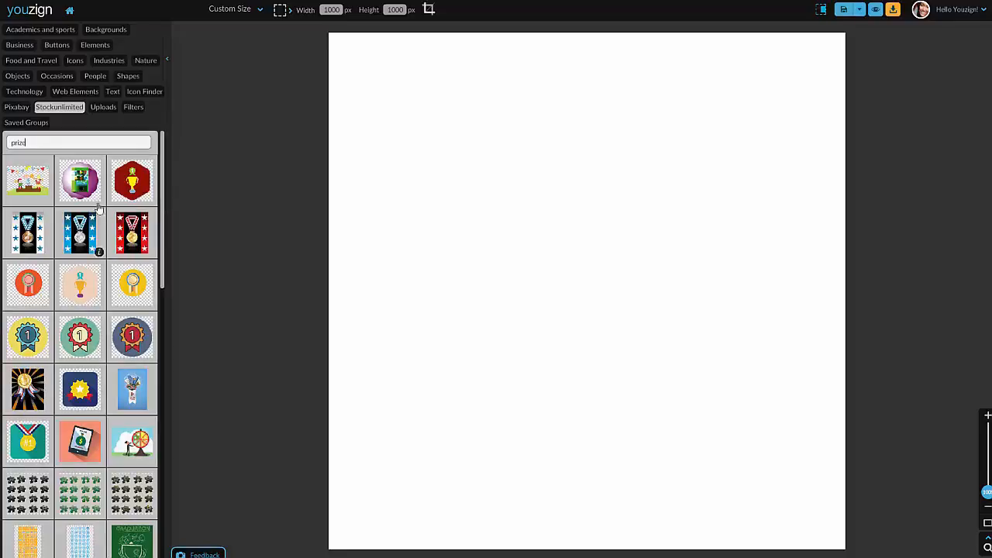
Try out the orange ribbon badge and an enlarged winner tablet image on the canvas, deleting each one
left_click(29, 285)
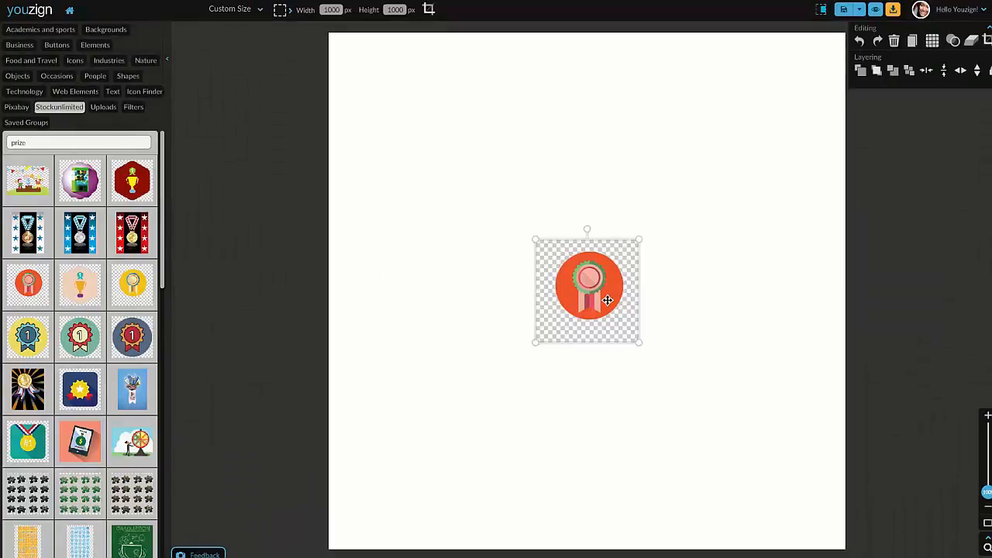
key("Delete")
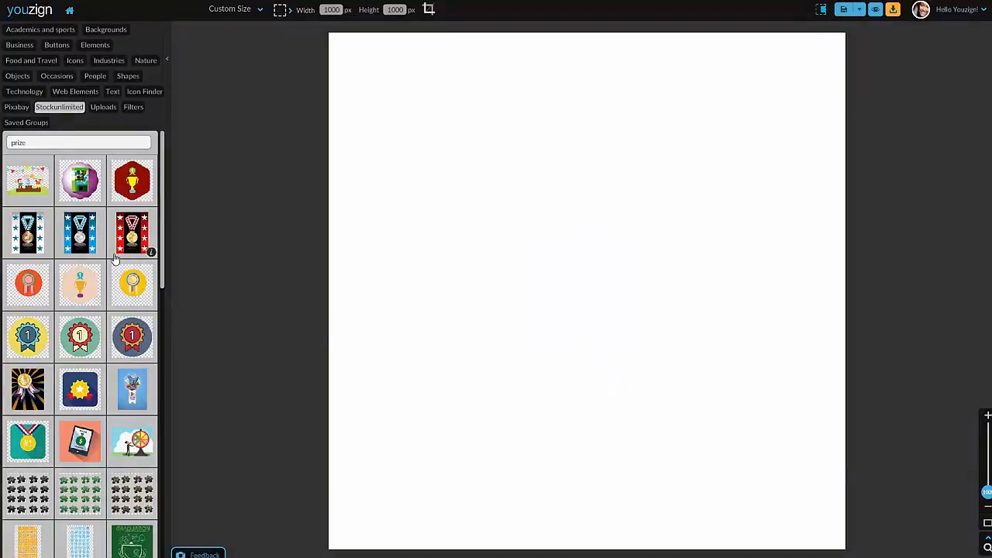
scroll(101, 349, "down", 2)
scroll(89, 439, "up", 1)
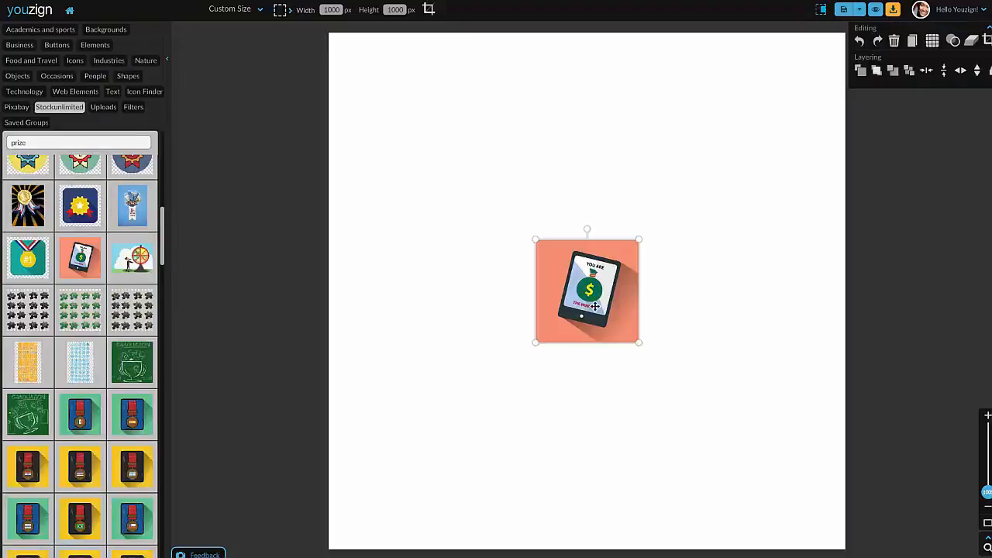
left_click_drag(595, 306, 424, 168)
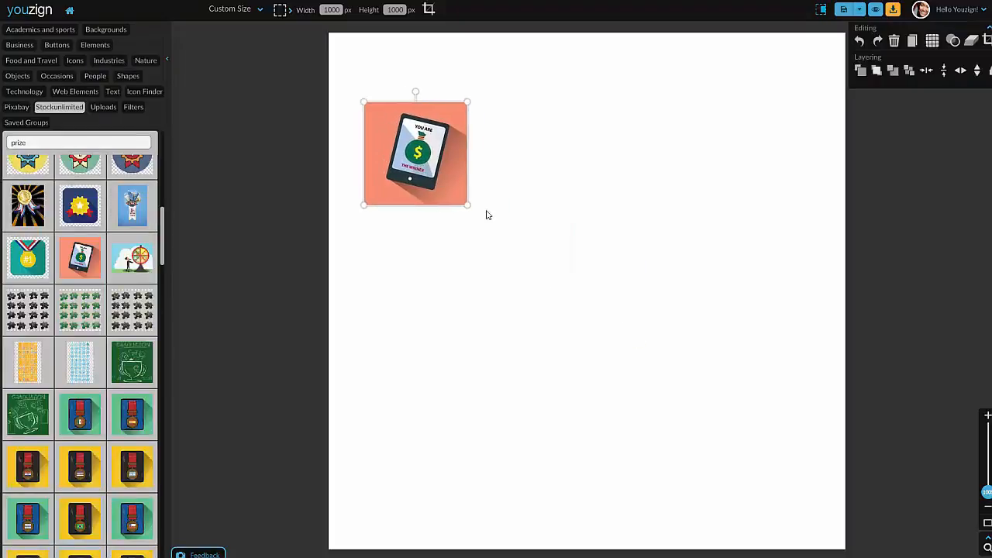
left_click_drag(466, 209, 510, 194)
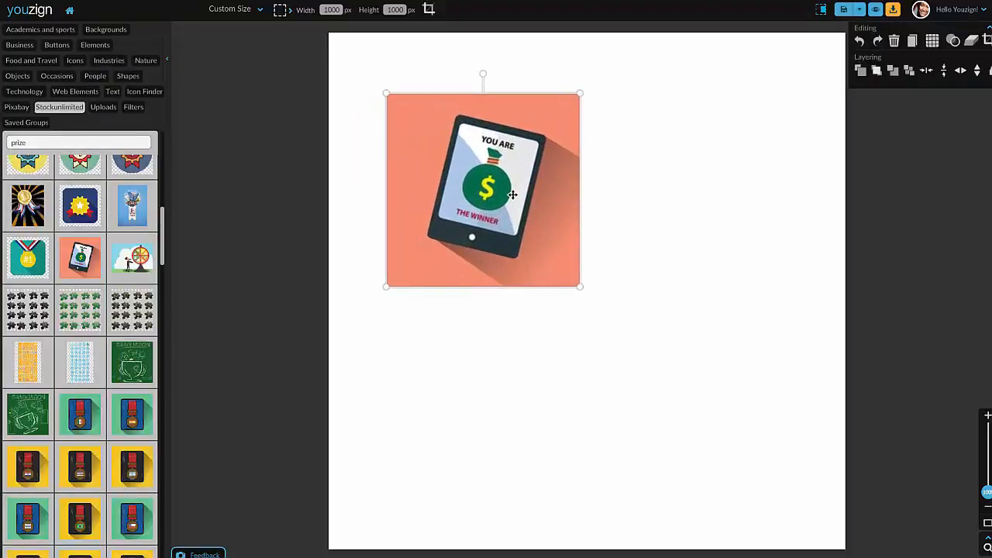
left_click_drag(581, 287, 512, 220)
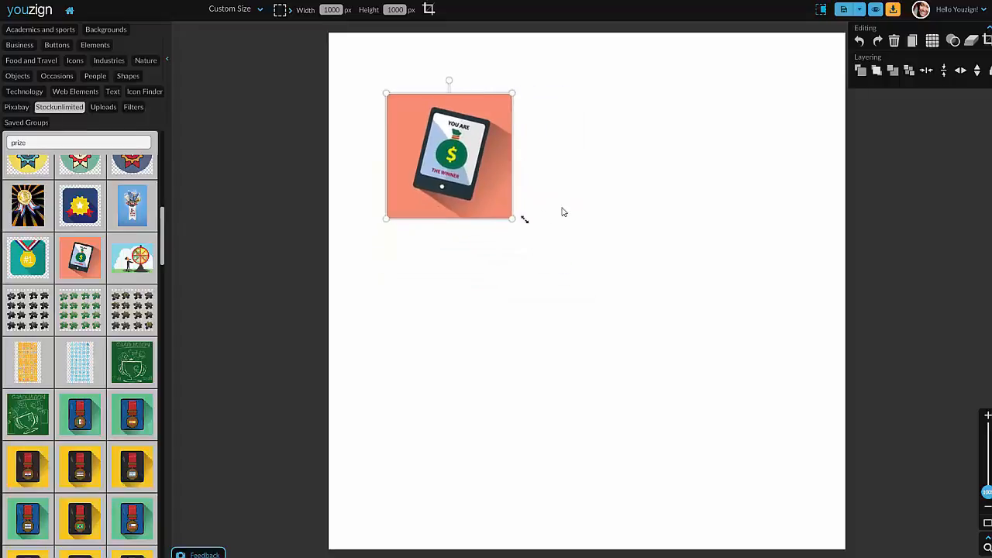
left_click(561, 210)
left_click(472, 178)
key("Delete")
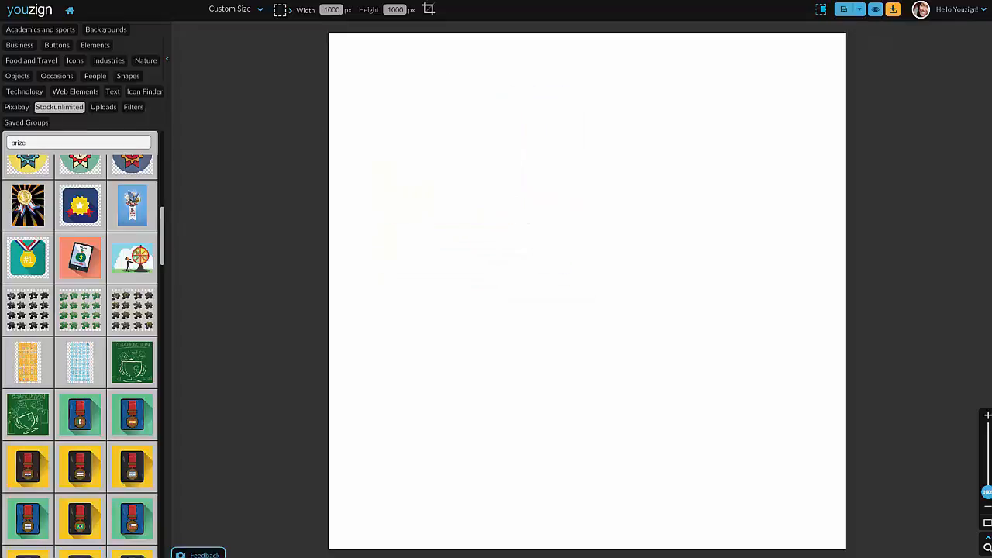
Search the Pixabay library for "beach" and look through the photos
left_click(16, 109)
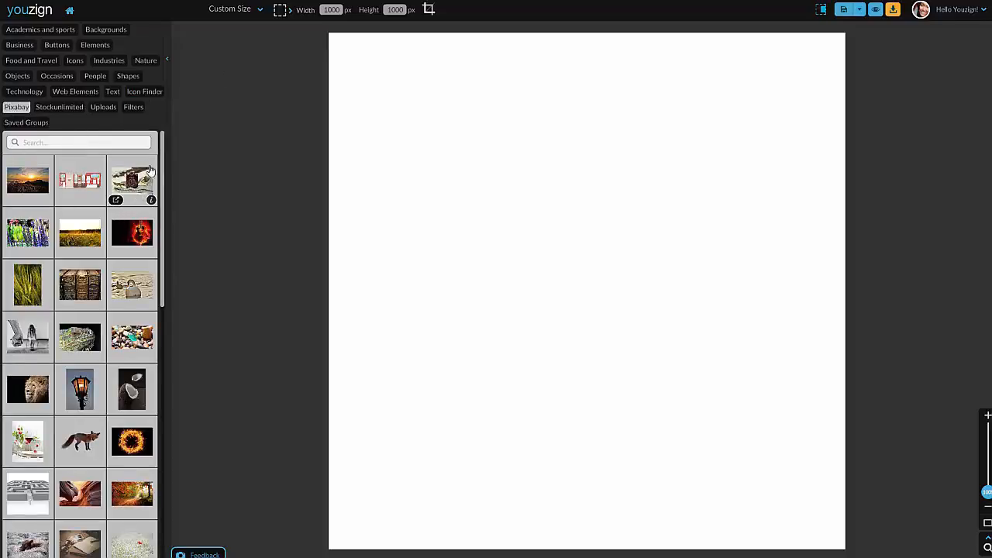
left_click(58, 140)
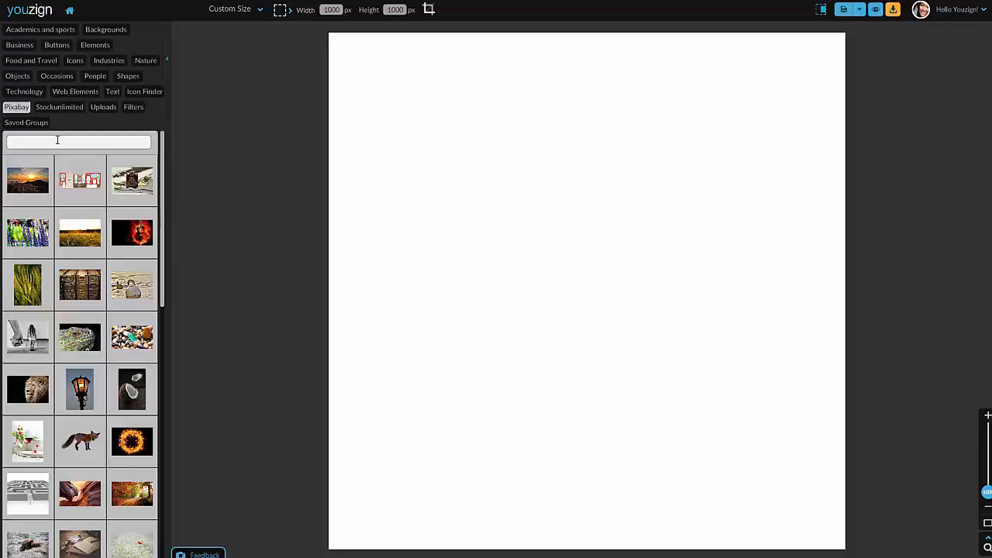
type("beach")
key("Return")
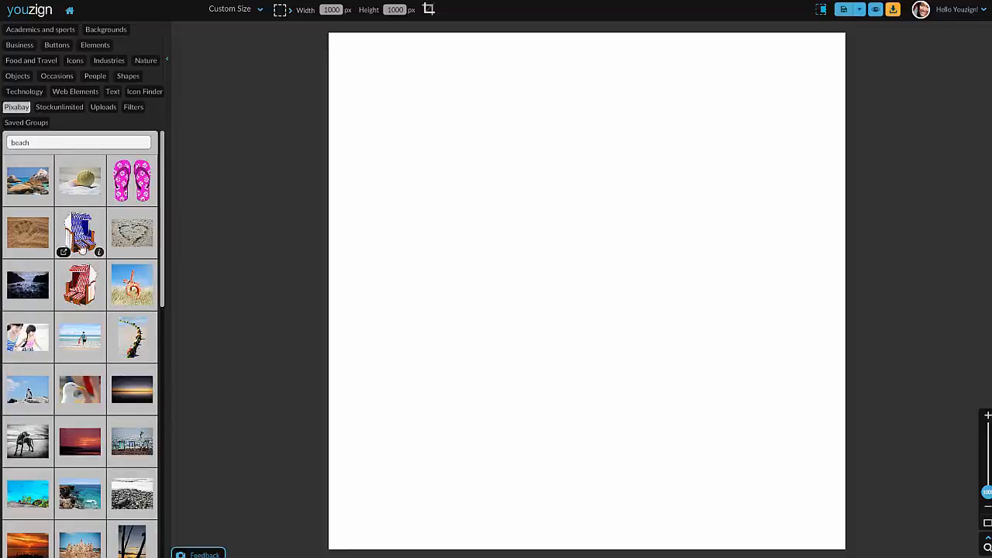
scroll(99, 341, "down", 3)
scroll(98, 358, "down", 5)
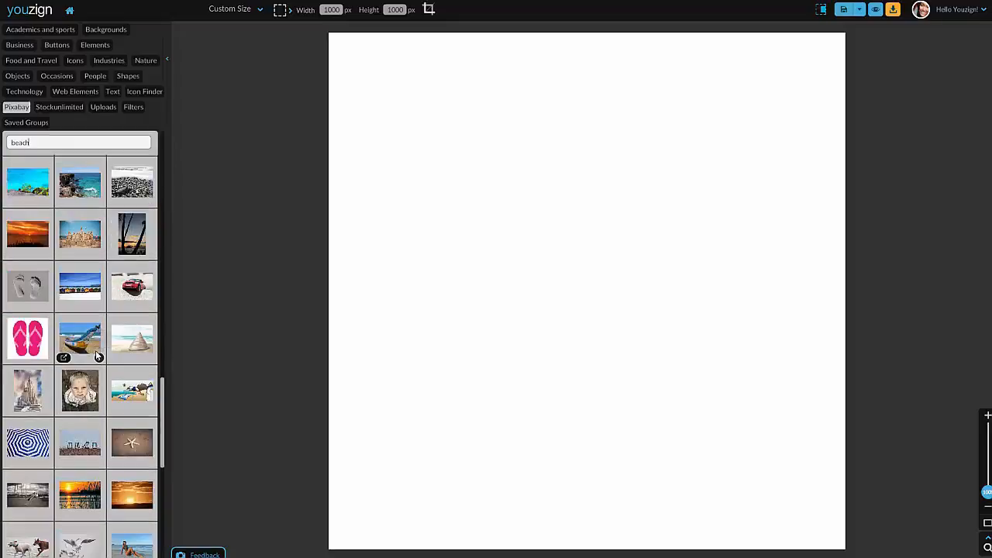
scroll(93, 310, "down", 8)
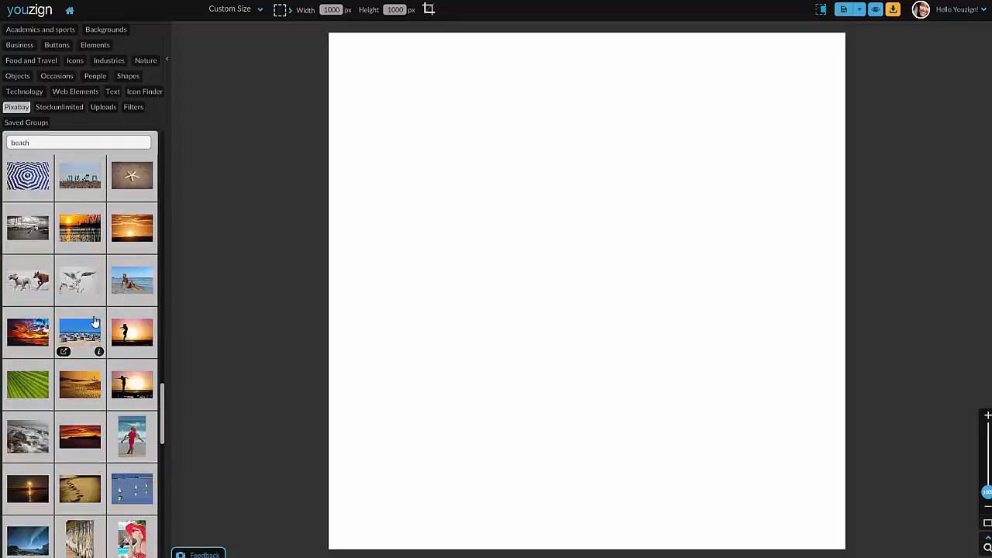
Search Pixabay for "tropical", add the palm-tree beach photo and enlarge it to cover the canvas from its upper edge
left_click(68, 145)
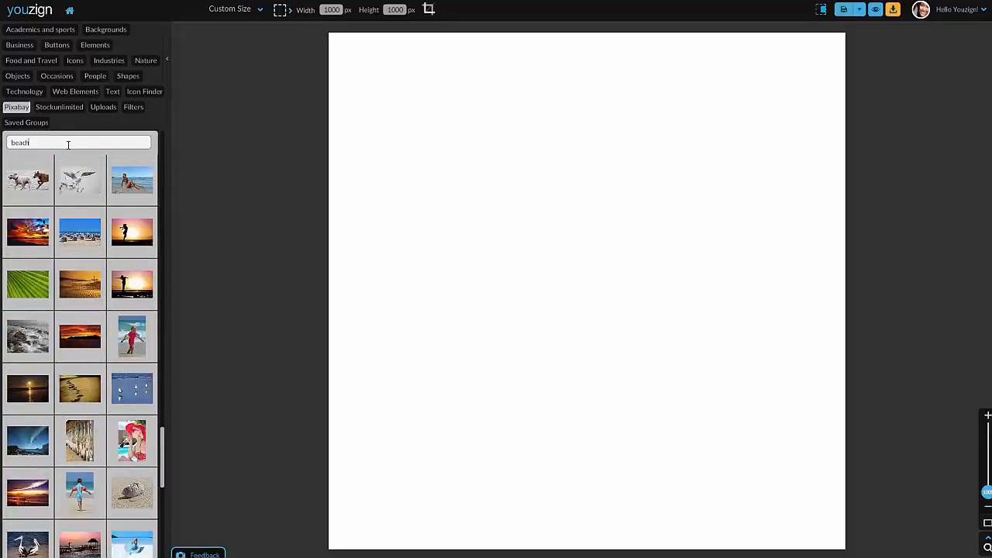
key("ctrl+a")
type("tropical")
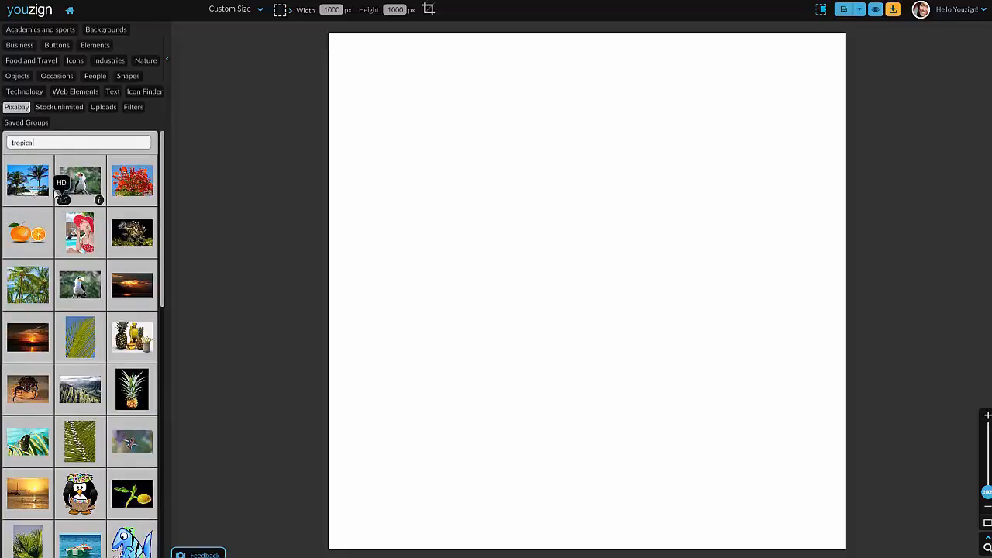
scroll(78, 255, "down", 1)
left_click(27, 174)
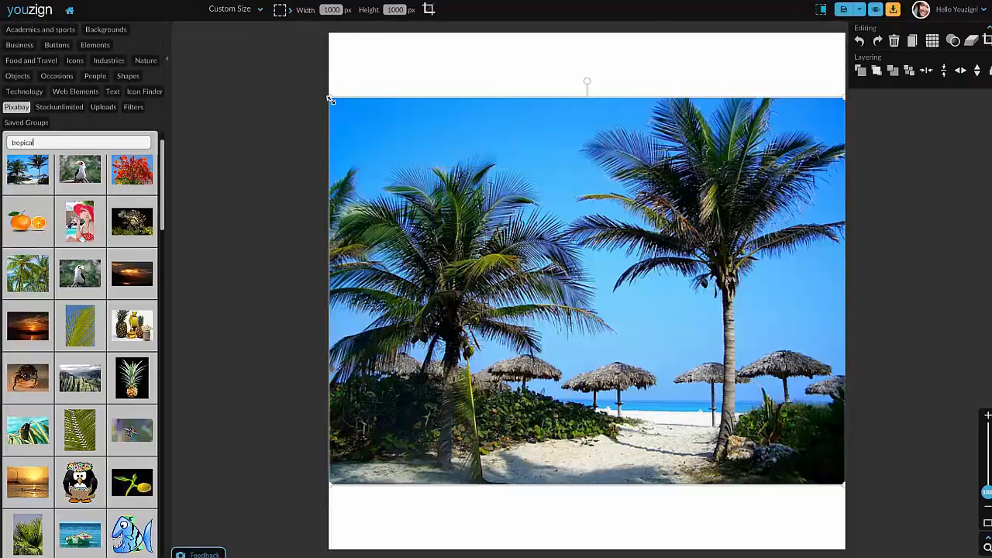
left_click_drag(331, 100, 292, 10)
left_click_drag(567, 227, 602, 229)
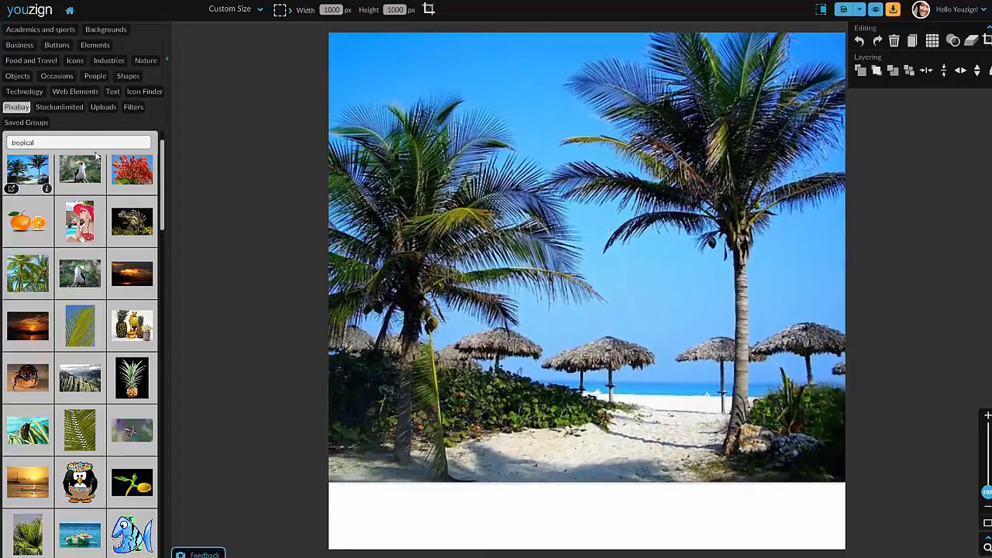
Add the square Facebook icon, the blue Twitter bird and the square Twitter icon from Icon Finder
left_click(147, 93)
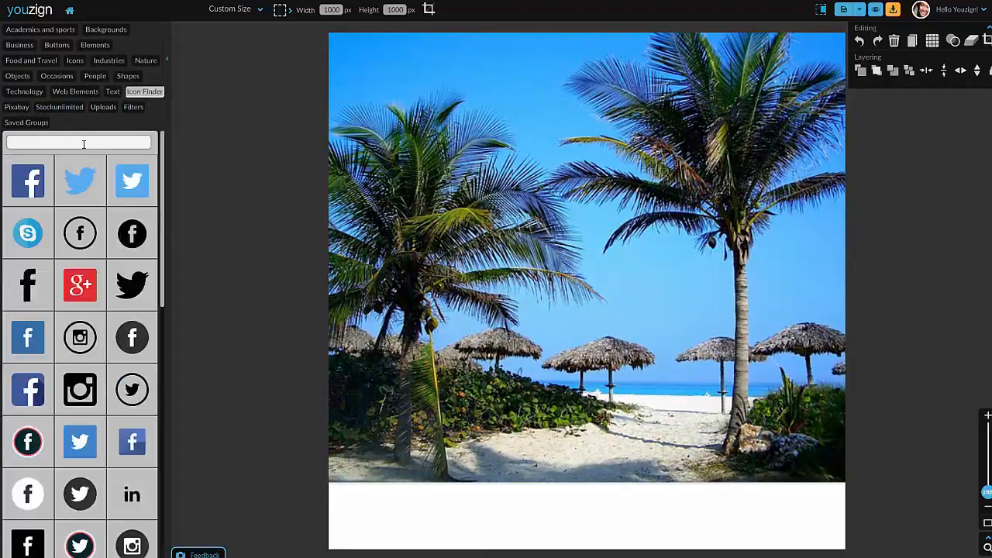
left_click(85, 183)
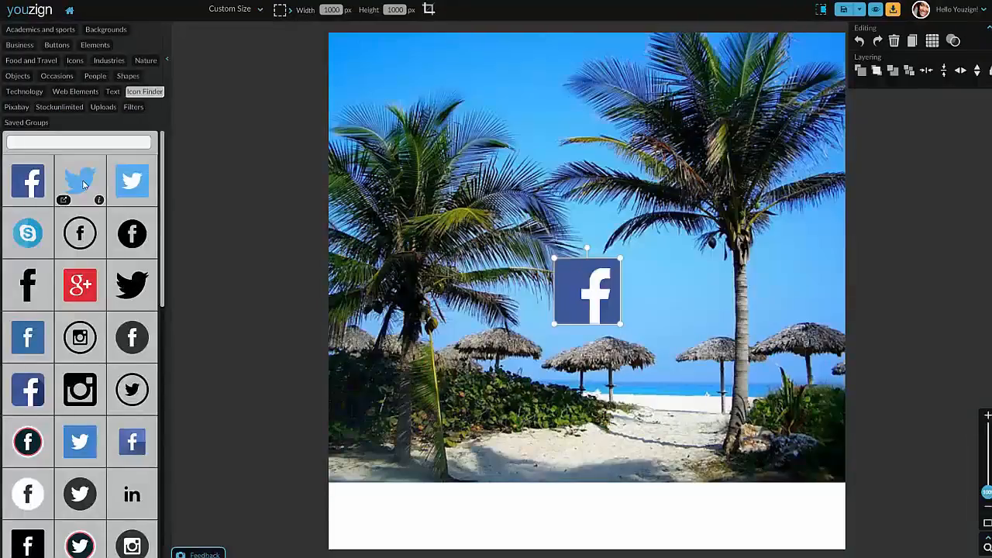
left_click(84, 183)
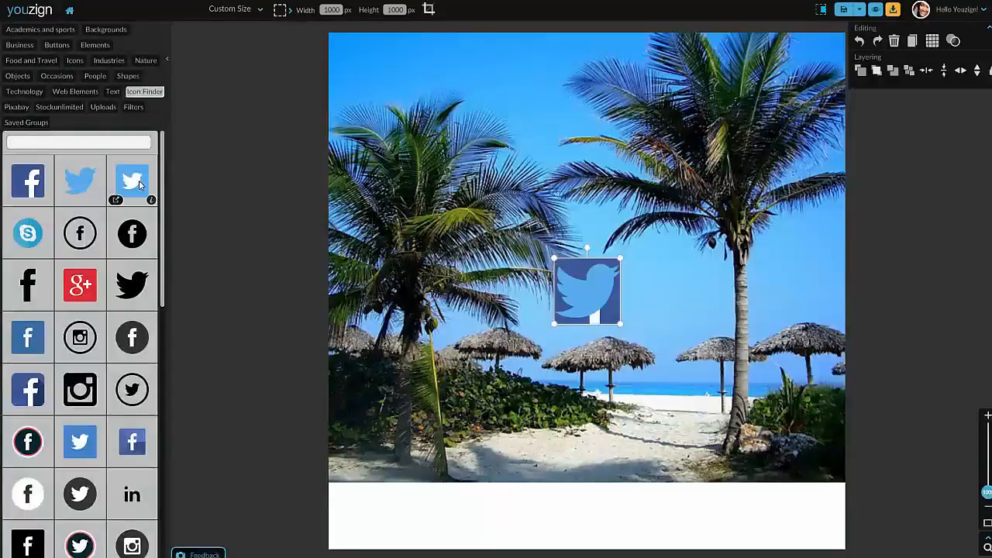
left_click(139, 180)
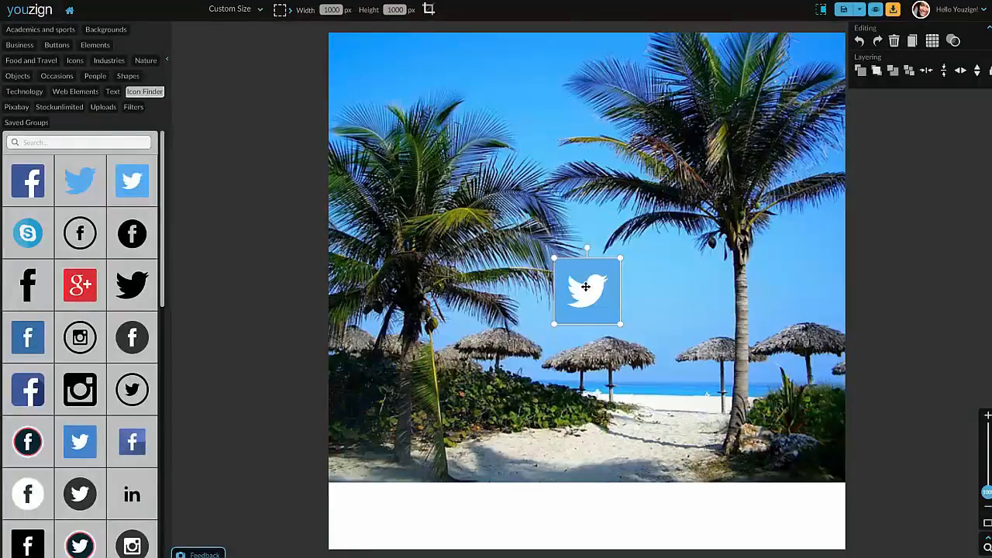
Separate the stacked social icons into a column over the left palm, with Facebook uppermost and the square Twitter icon lowest
left_click_drag(585, 287, 464, 350)
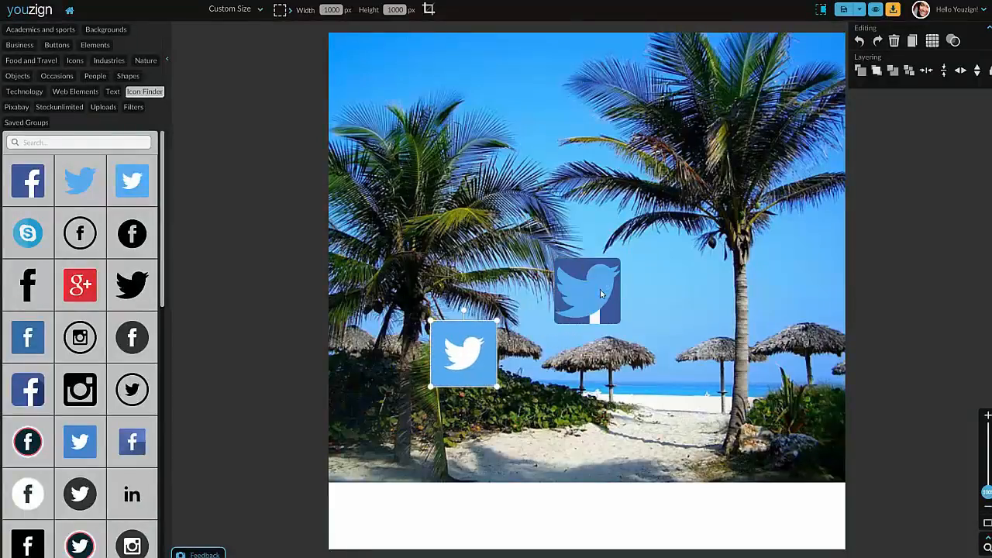
left_click_drag(598, 287, 473, 277)
left_click(580, 292)
left_click_drag(580, 292, 468, 207)
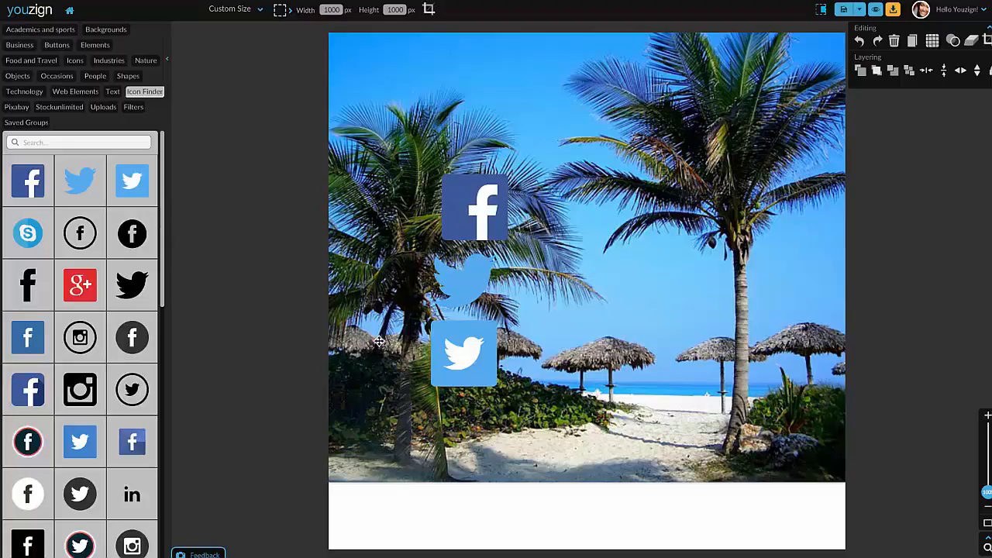
Leave the design editor and go to the templates library
scroll(107, 457, "down", 1)
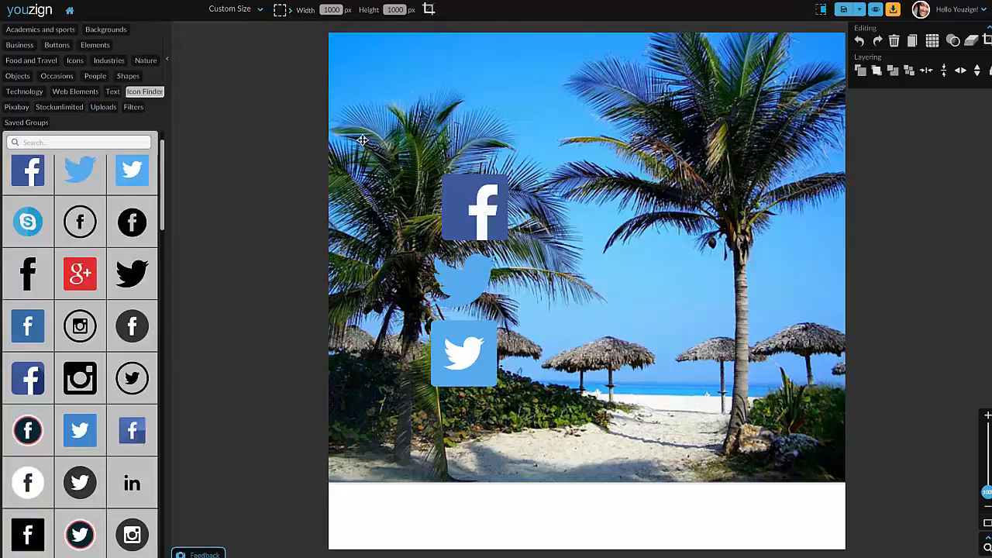
left_click(69, 14)
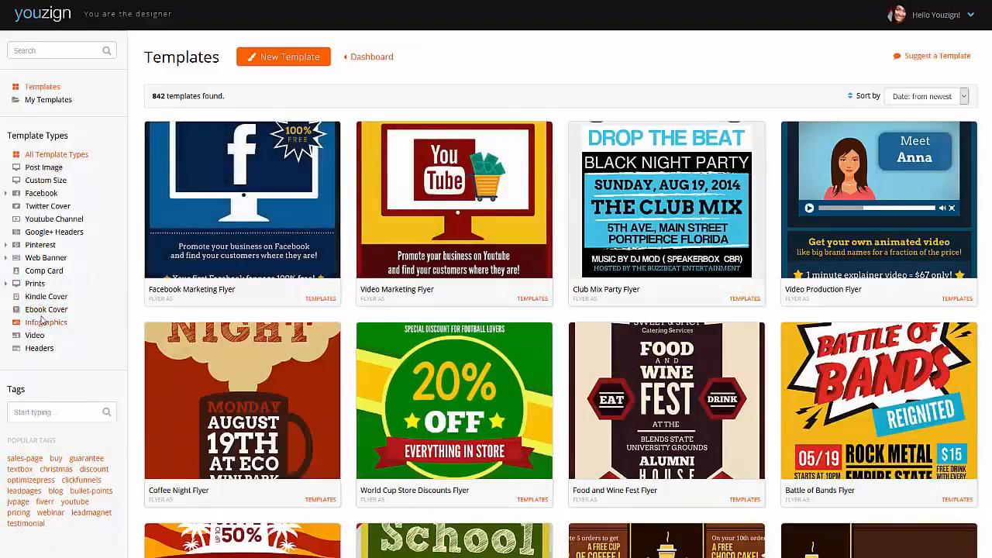
Filter the templates to ebook covers and open the "14 Rare Sources" template for editing, declining to load the unsaved design
left_click(44, 310)
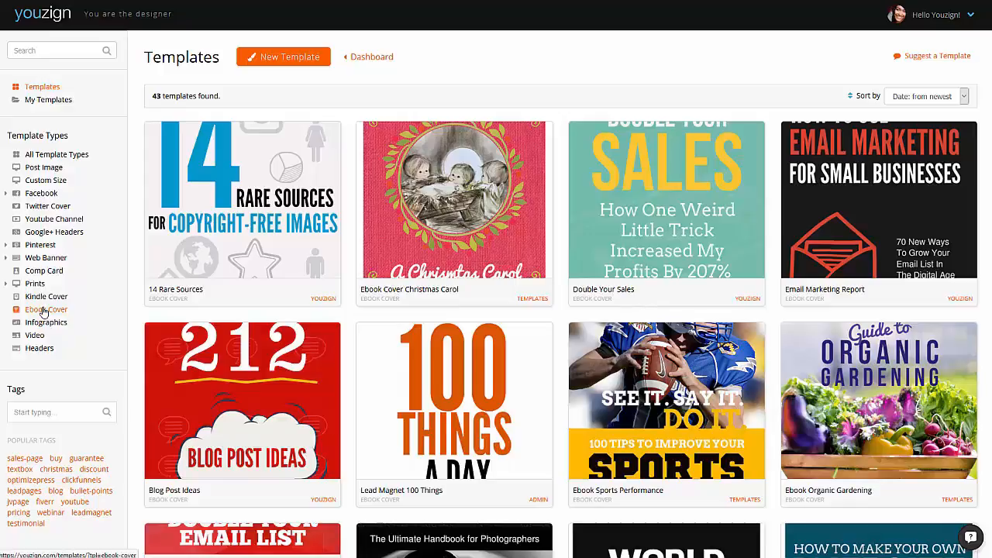
mouse_move(223, 204)
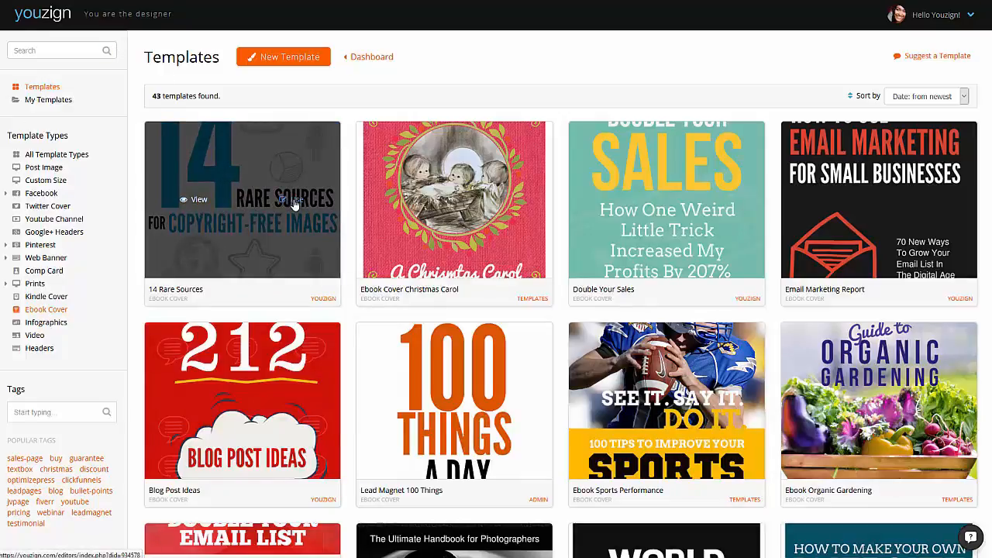
left_click(295, 201)
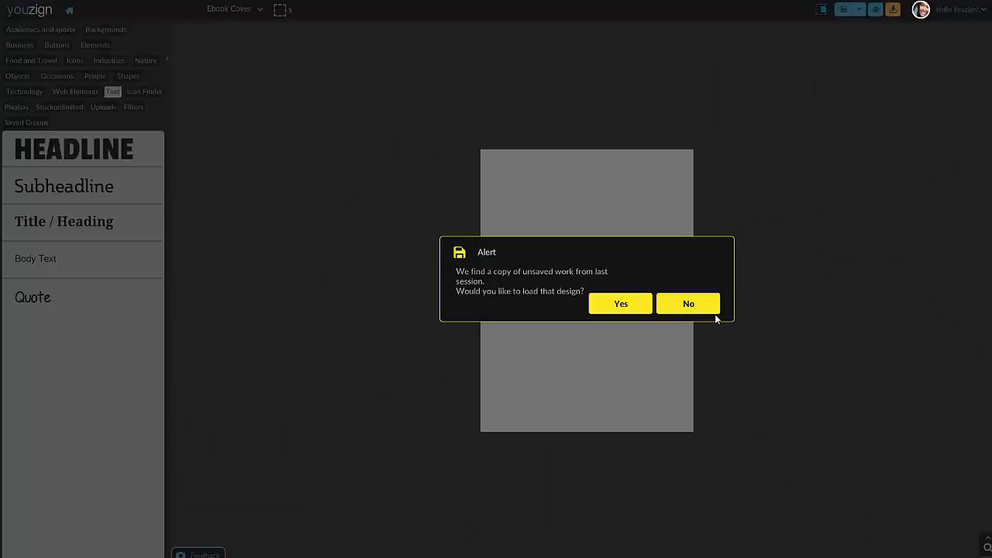
left_click(704, 305)
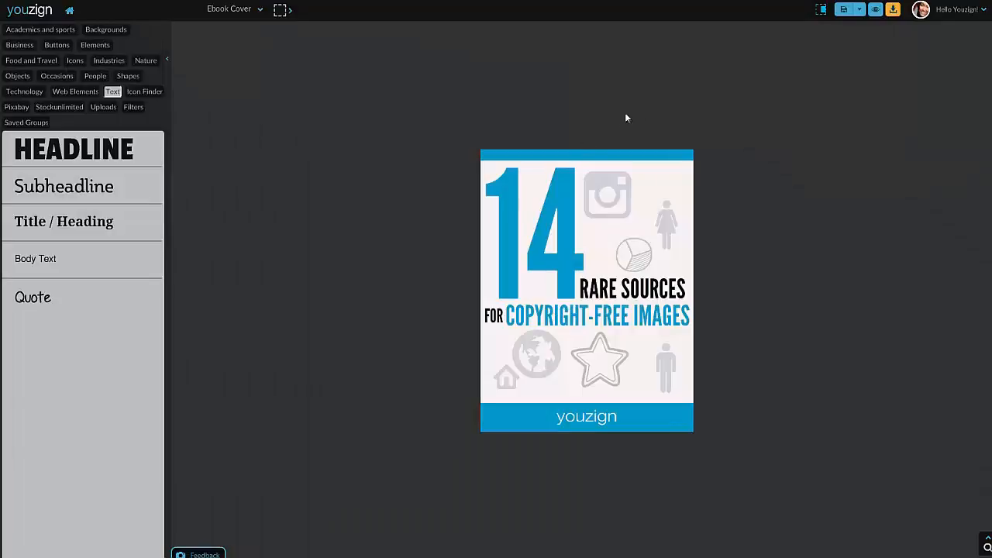
Shift the large "14" slightly up and left to the cover's left edge, check that the lower icons are selectable, and clear the selection
left_click(555, 229)
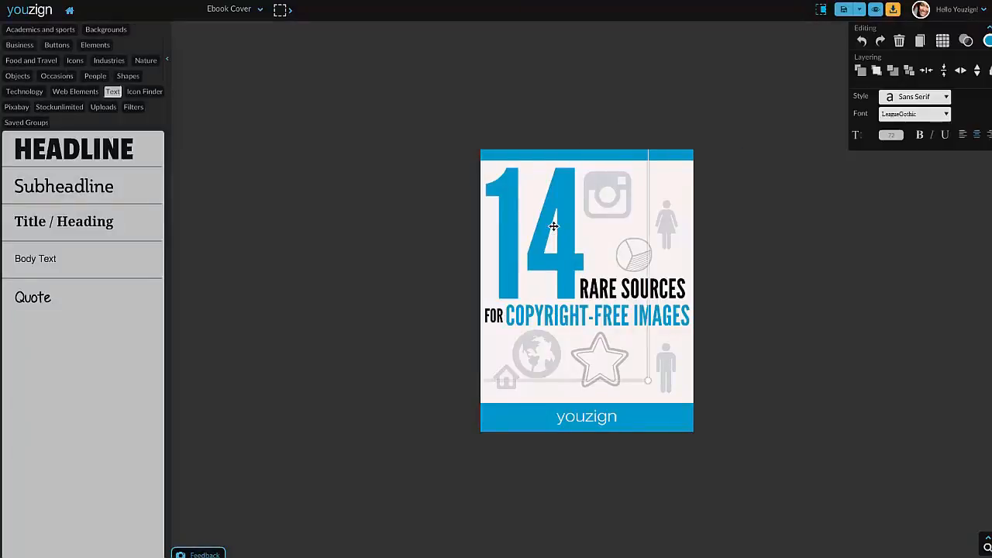
left_click_drag(555, 242, 538, 230)
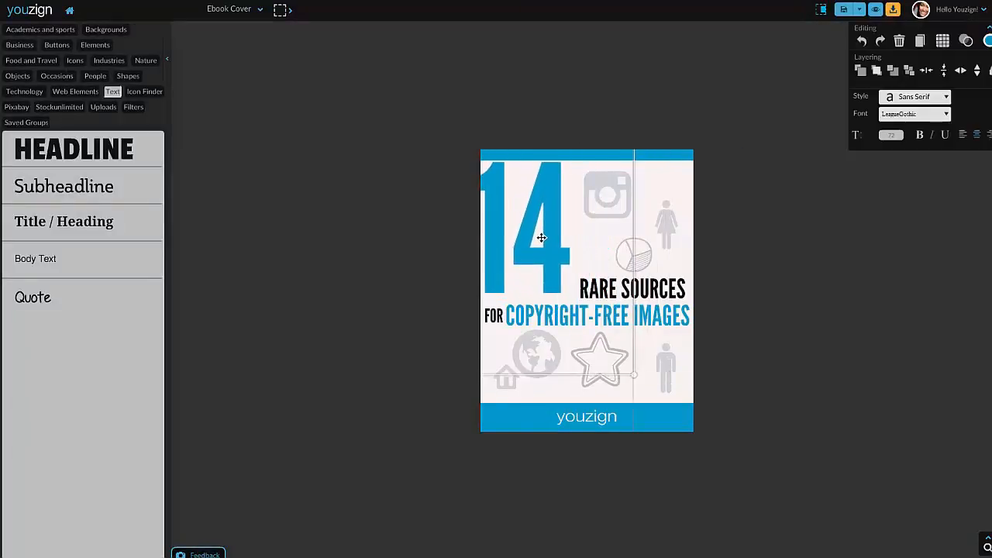
left_click(602, 364)
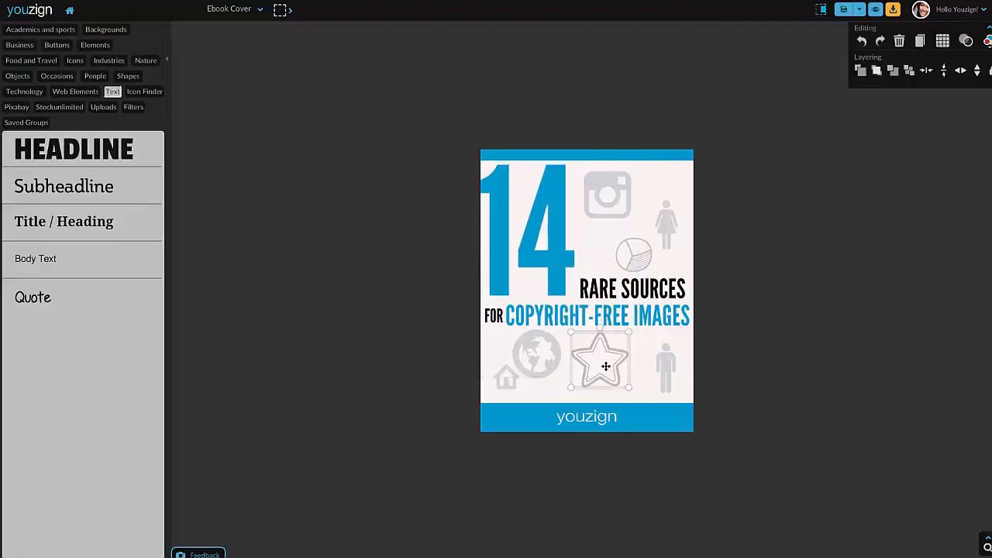
left_click(540, 367)
left_click(508, 379)
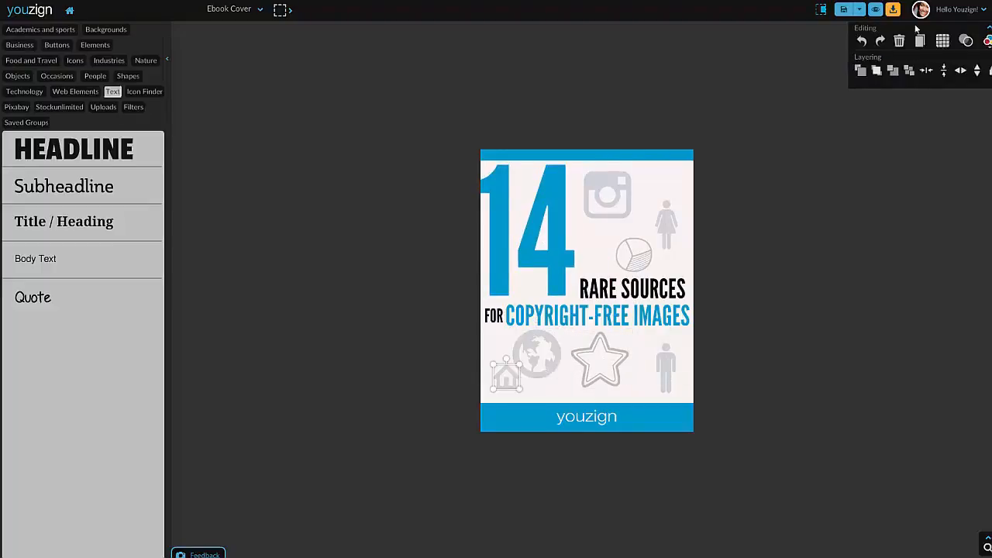
left_click(766, 83)
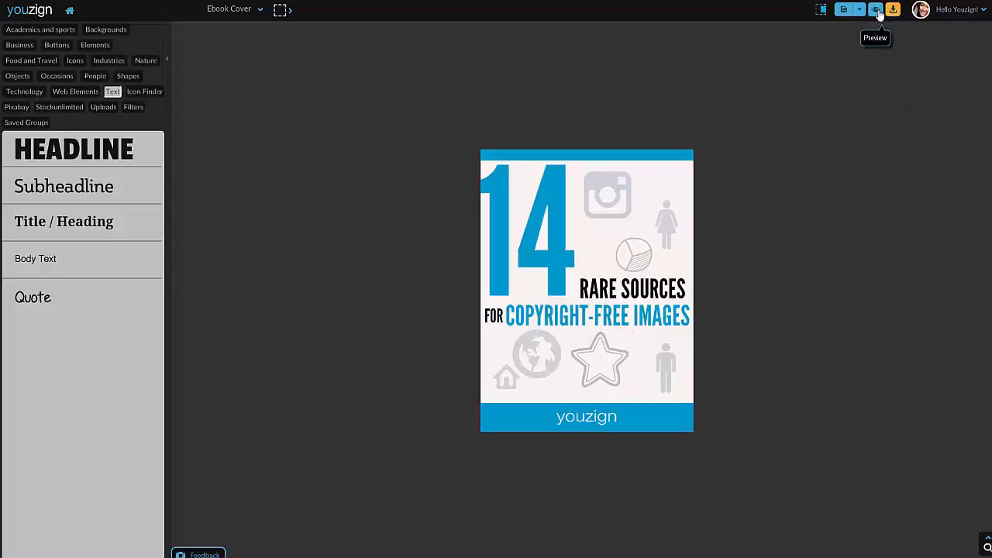
Preview the cover as each mockup from Hard cover and Ring Binder Cover through DVD Case Cover to Kindle, and return to the editor
left_click(876, 10)
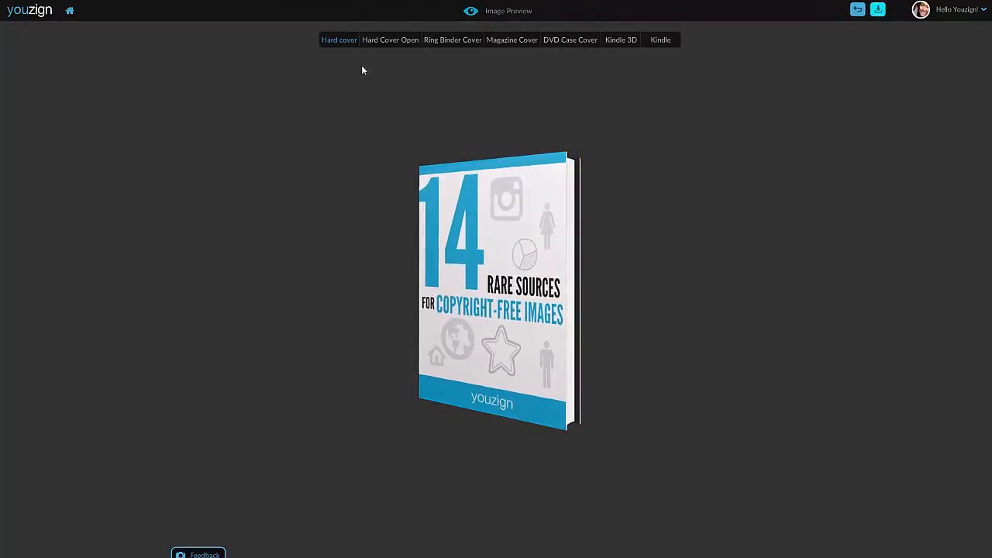
left_click(386, 41)
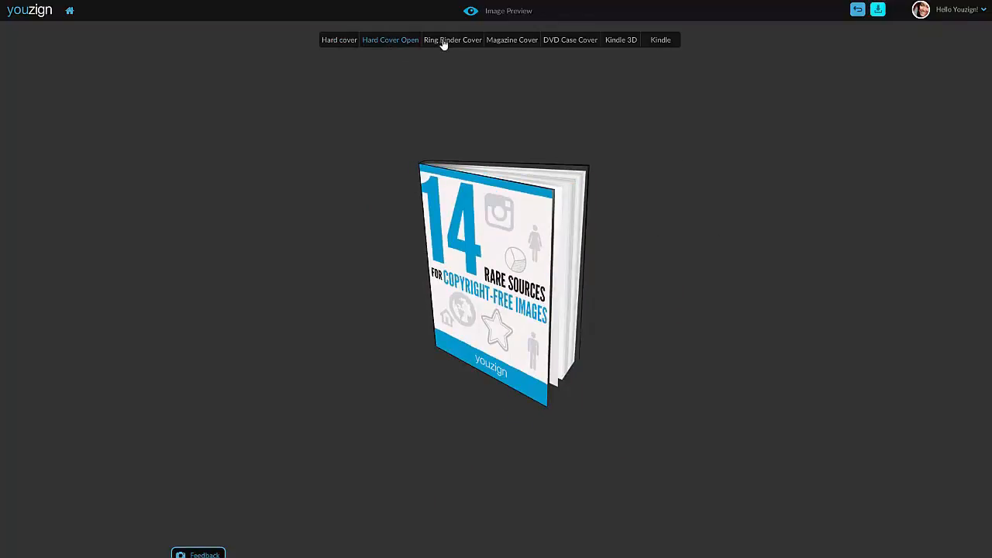
left_click(443, 43)
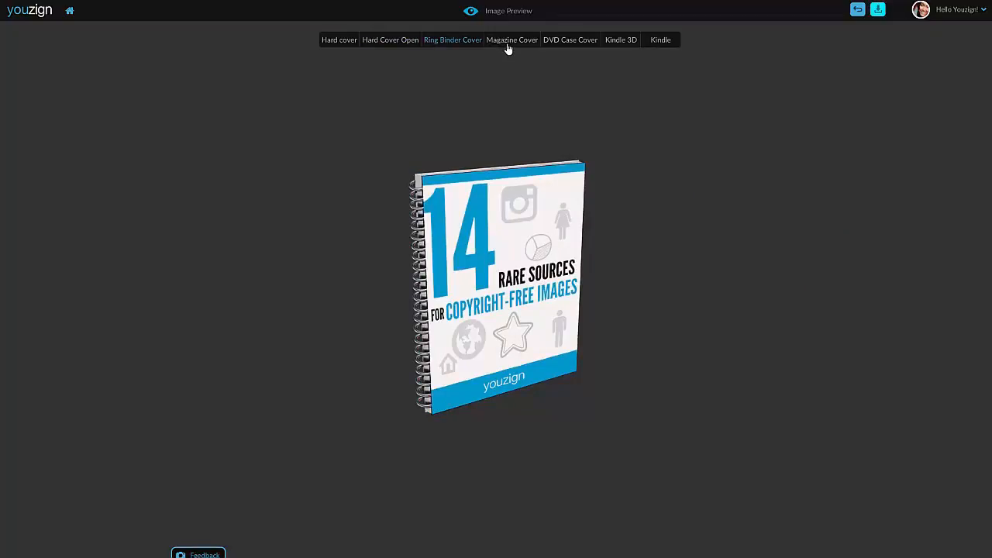
left_click(508, 49)
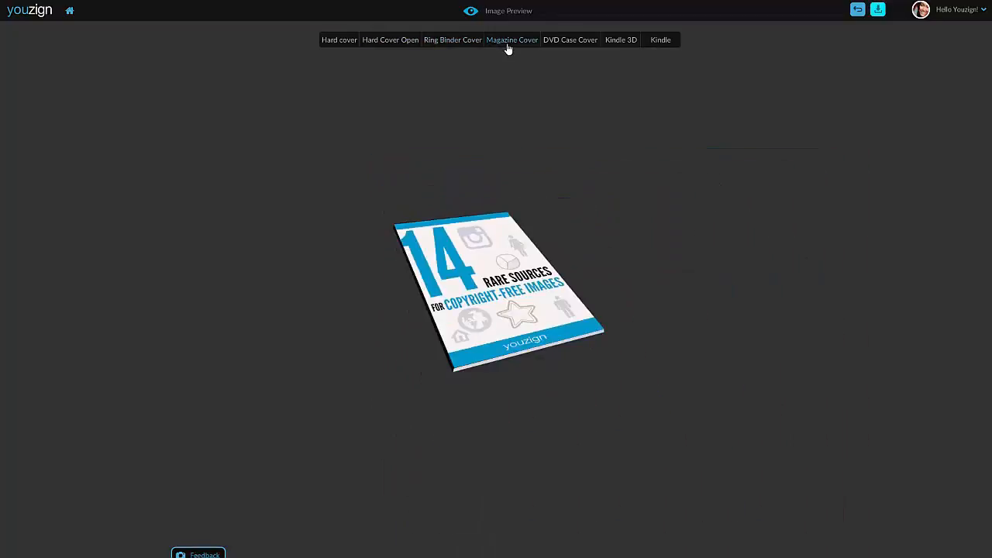
left_click(584, 45)
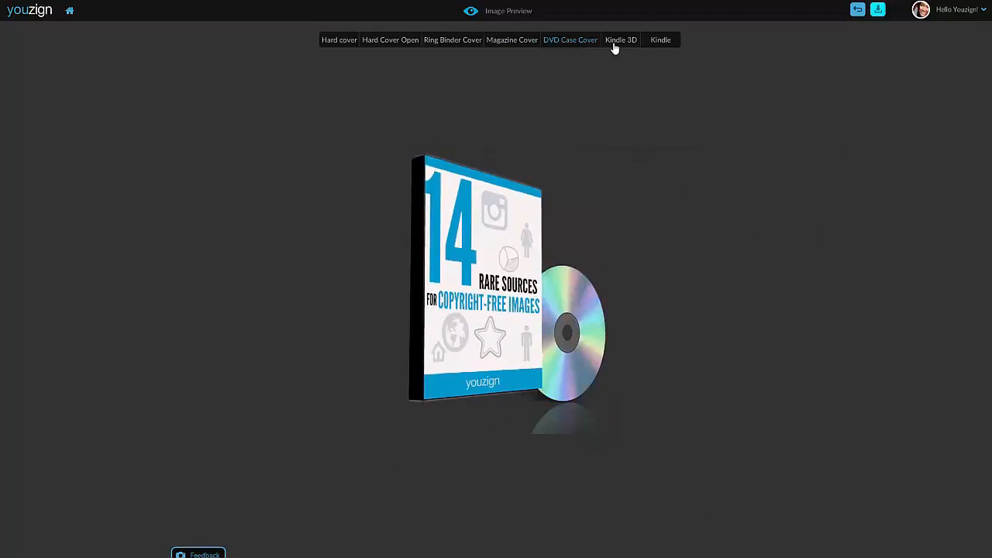
left_click(614, 46)
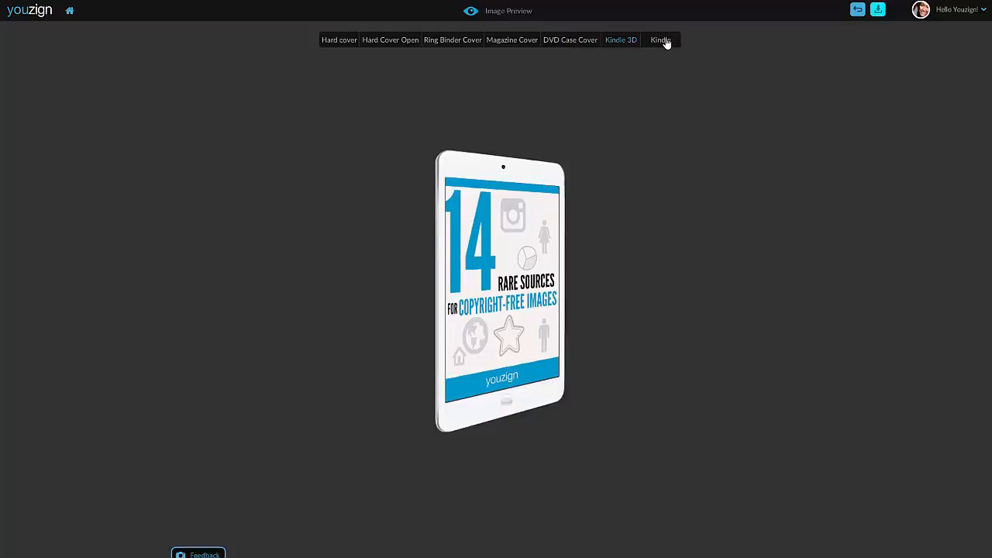
left_click(665, 44)
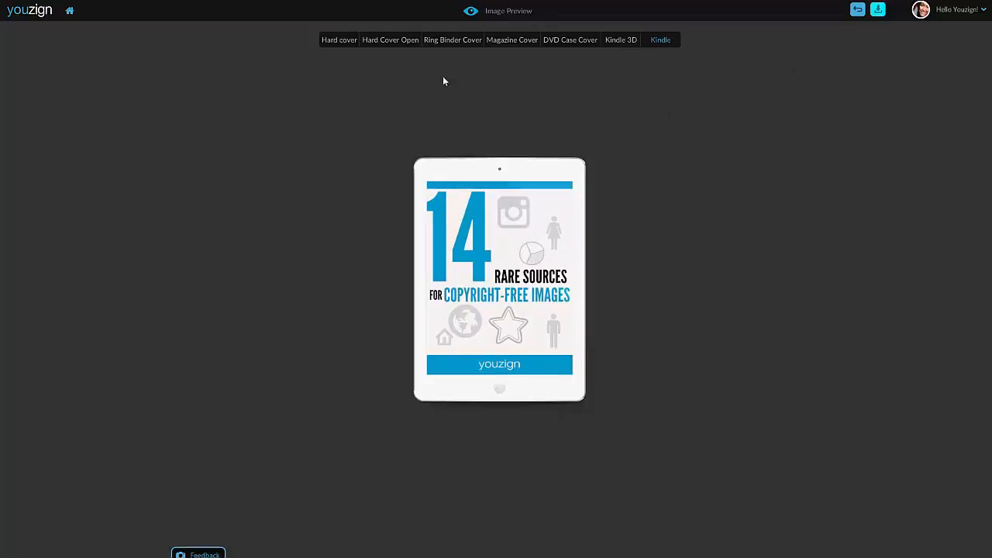
left_click(858, 10)
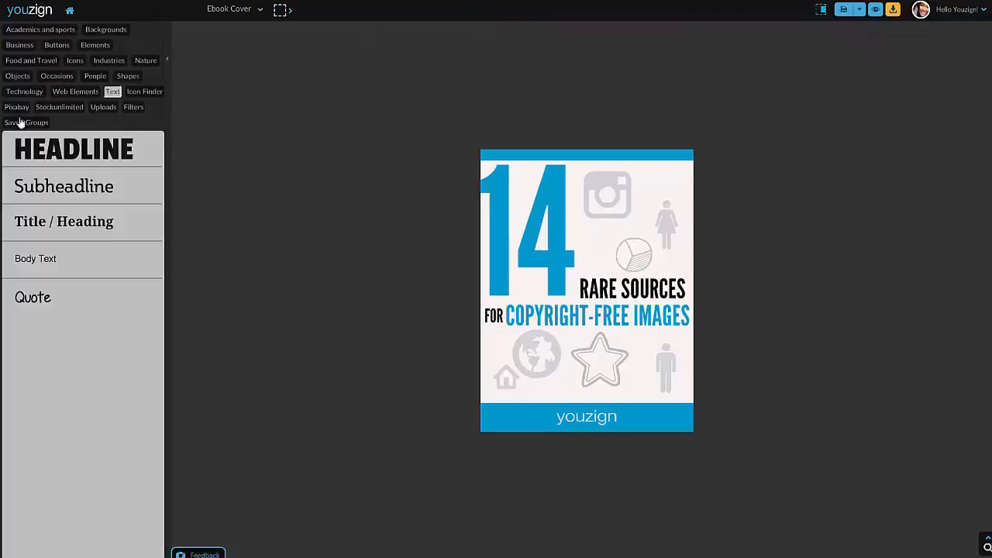
Leave the editor for the templates library and filter all templates by the popular tag "clickfunnels"
left_click(69, 11)
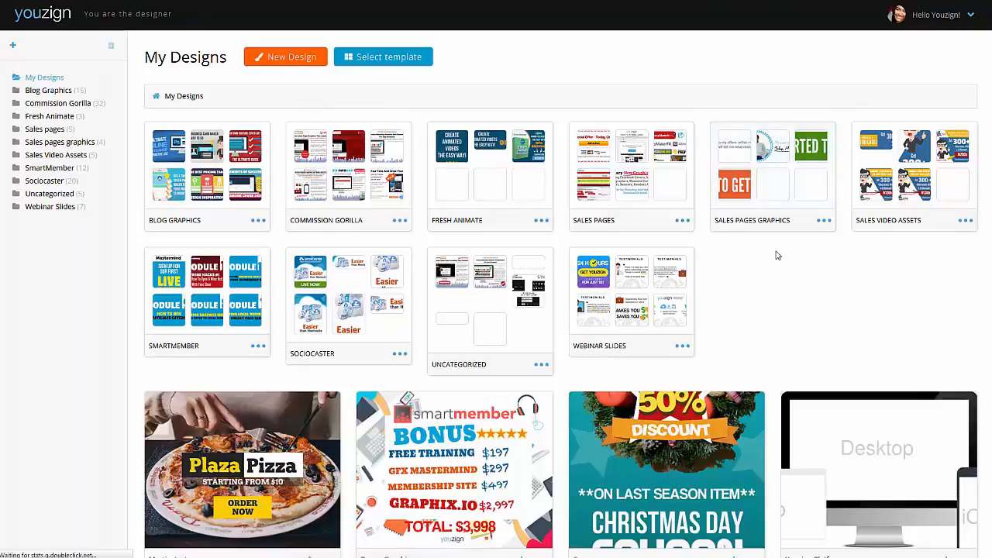
left_click(367, 58)
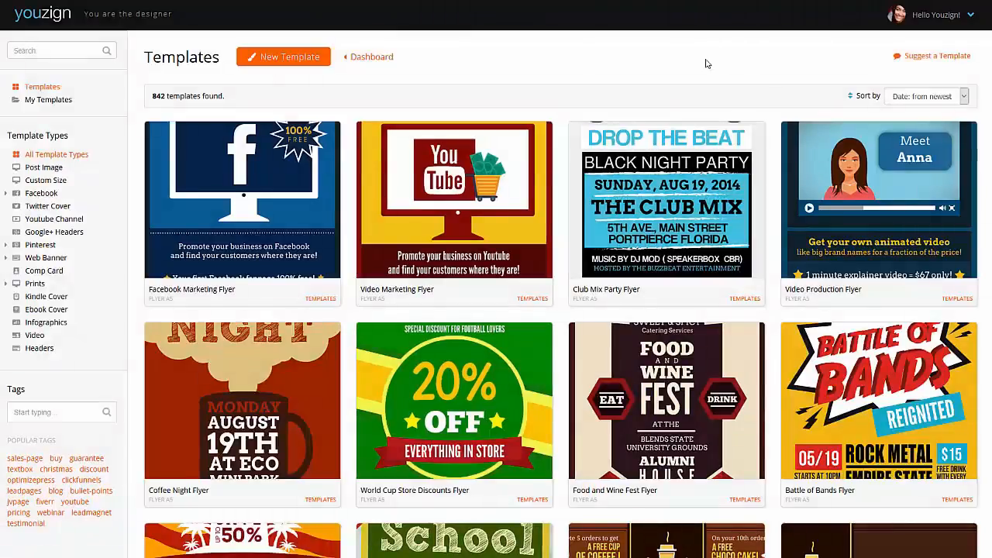
scroll(501, 77, "down", 1)
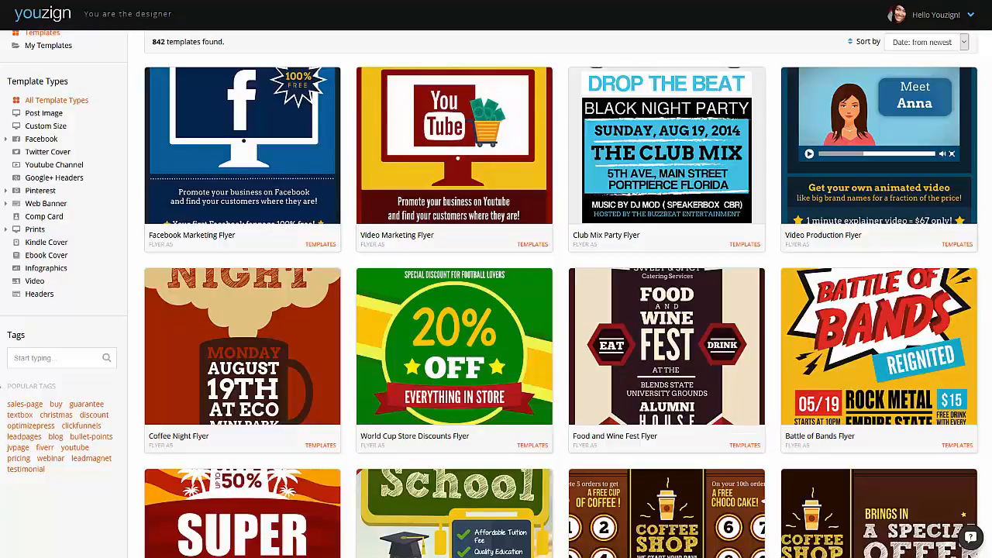
left_click(72, 428)
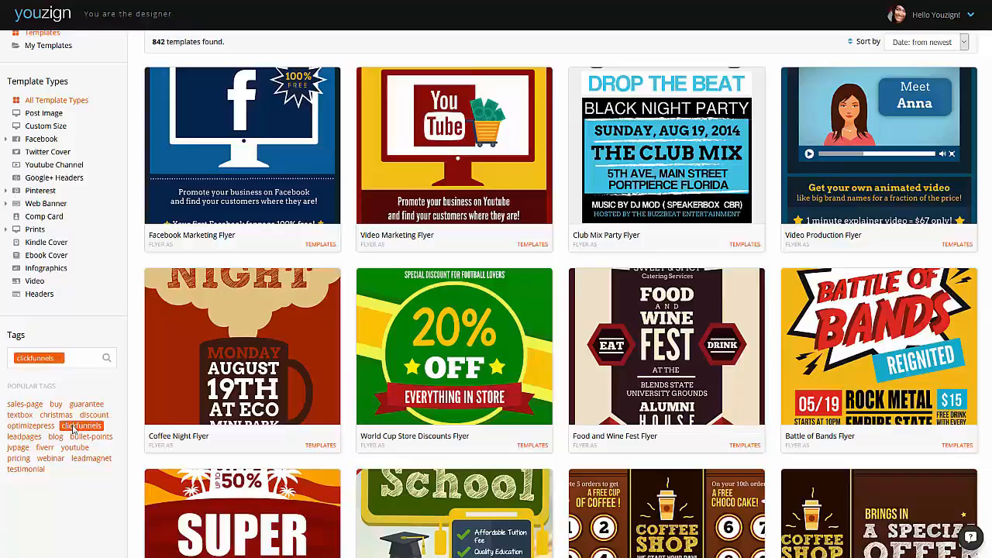
left_click(107, 359)
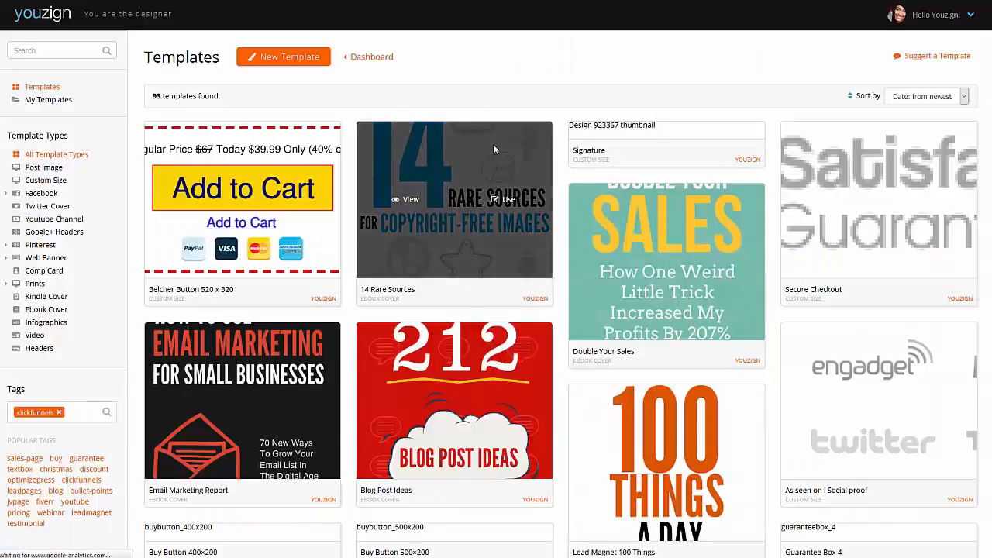
View the enlarged "30 Days to Double Your Email List" ebook cover among the tagged templates and close the preview
scroll(707, 122, "down", 2)
scroll(663, 146, "down", 4)
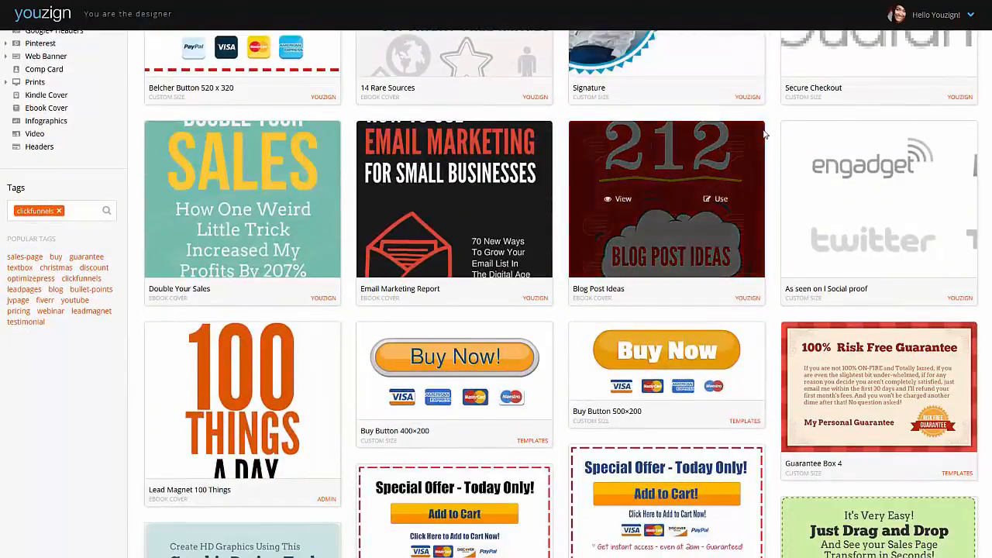
scroll(868, 232, "down", 4)
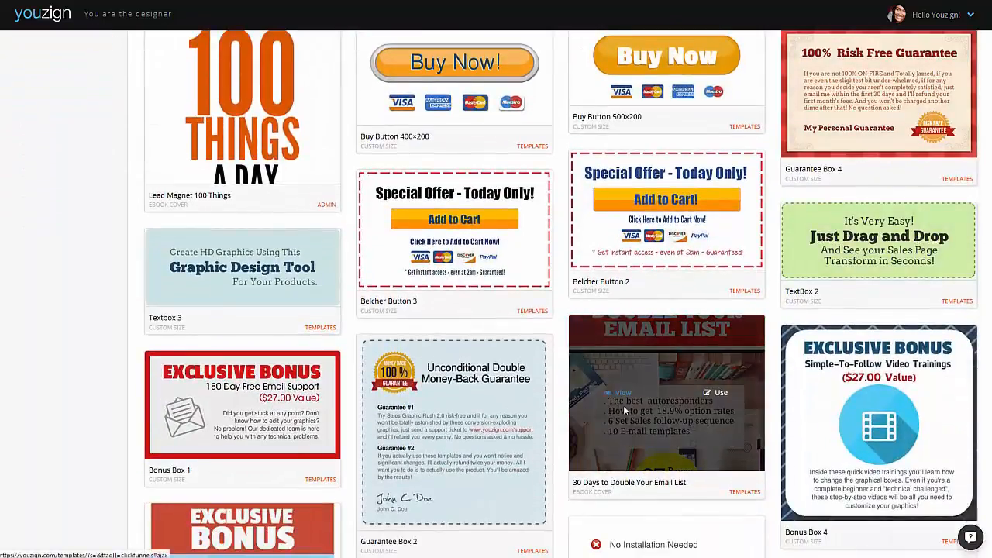
left_click(626, 392)
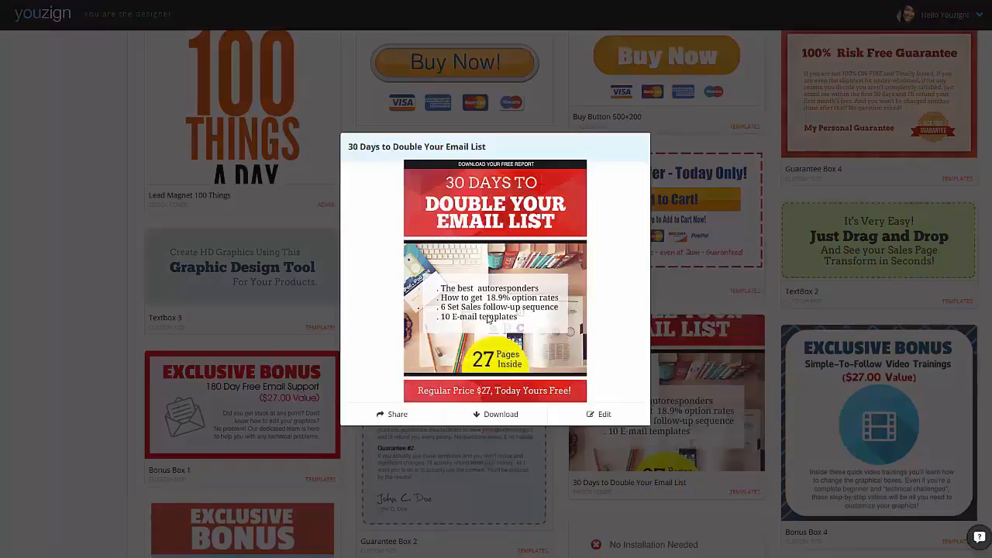
left_click(743, 291)
Look through the rest of the clickfunnels templates, including bonus boxes, bullet points, banners and pricing tables
scroll(225, 372, "down", 4)
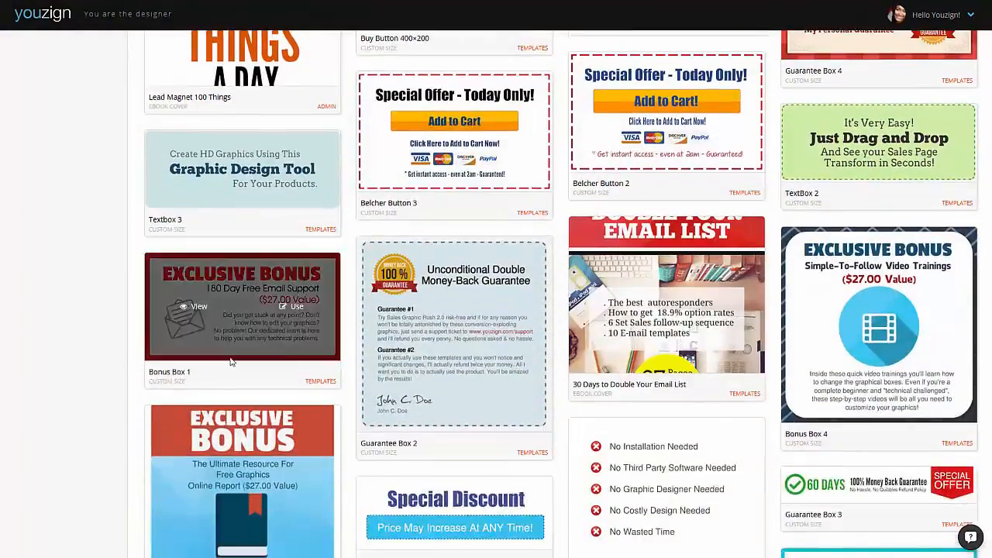
scroll(675, 293, "down", 10)
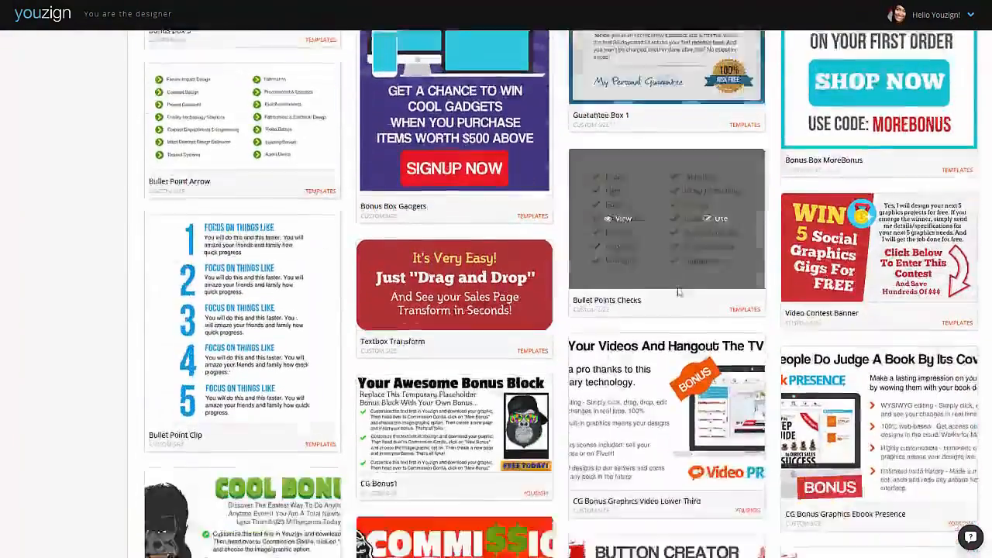
scroll(675, 293, "down", 15)
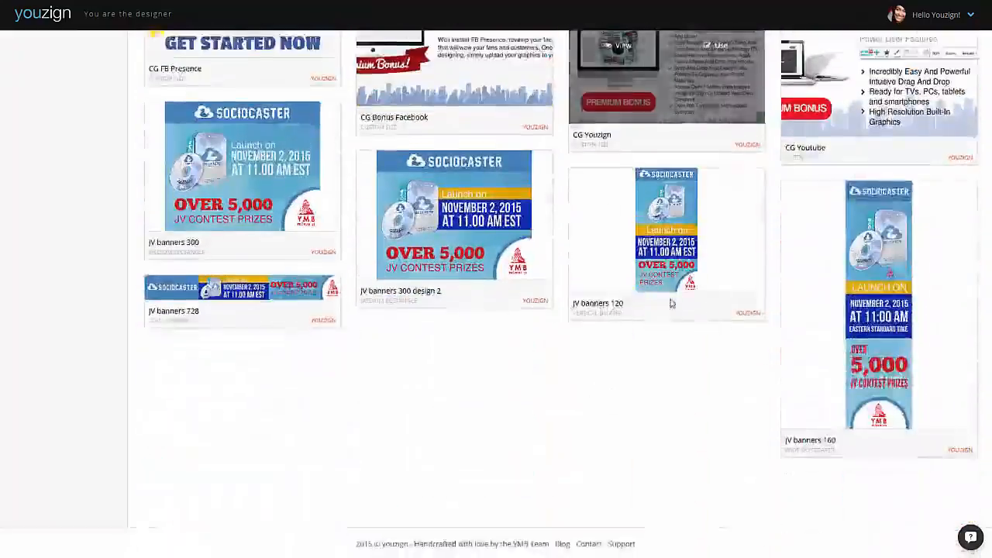
scroll(617, 315, "up", 9)
scroll(653, 378, "down", 9)
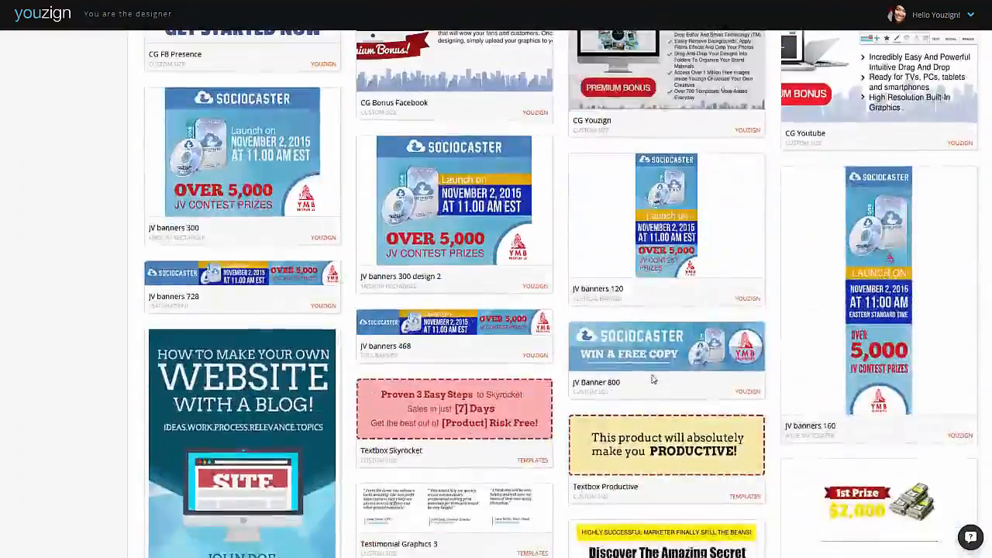
scroll(652, 379, "down", 20)
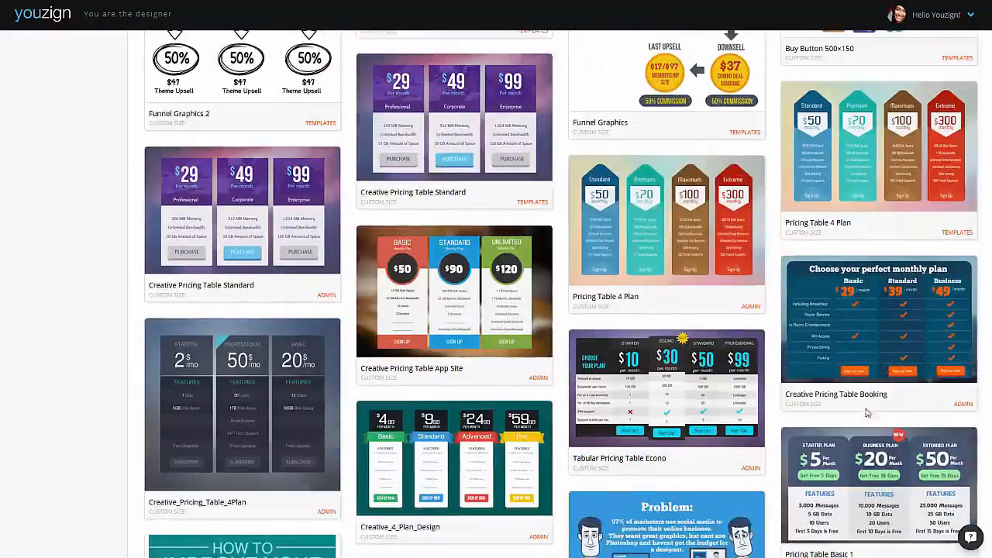
scroll(986, 38, "up", 20)
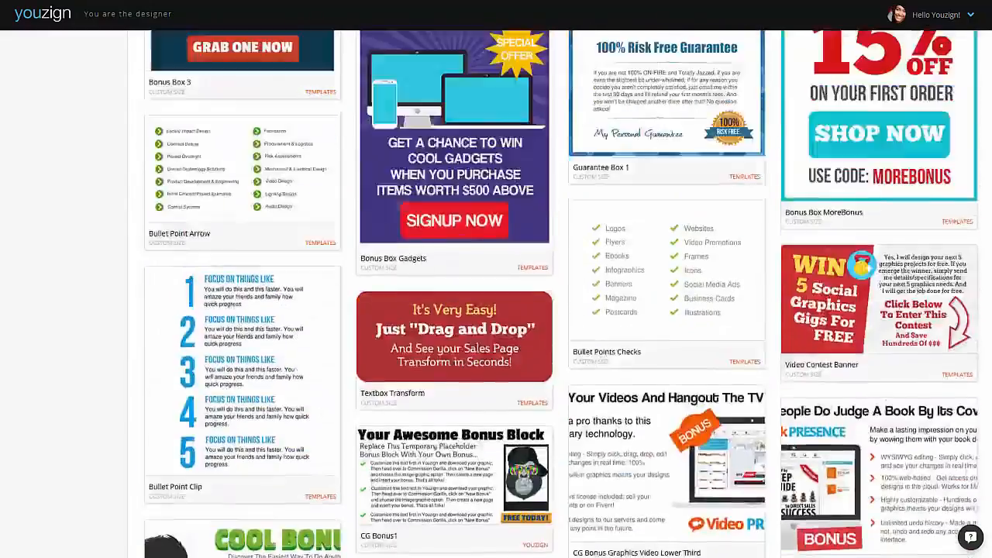
scroll(987, 38, "up", 3)
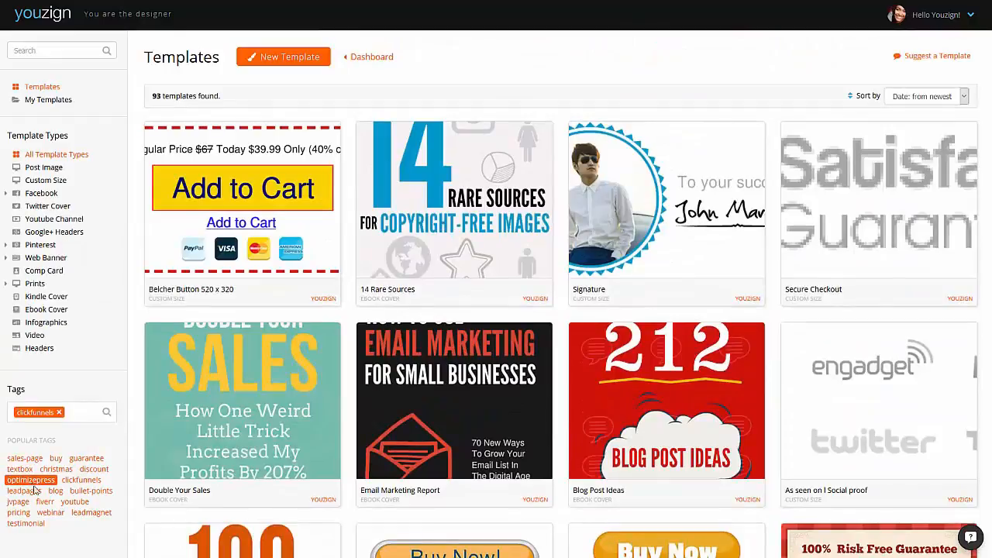
Replace the "clickfunnels" tag filter with "leadmagnet" and look over the matching ebook cover templates
left_click(91, 512)
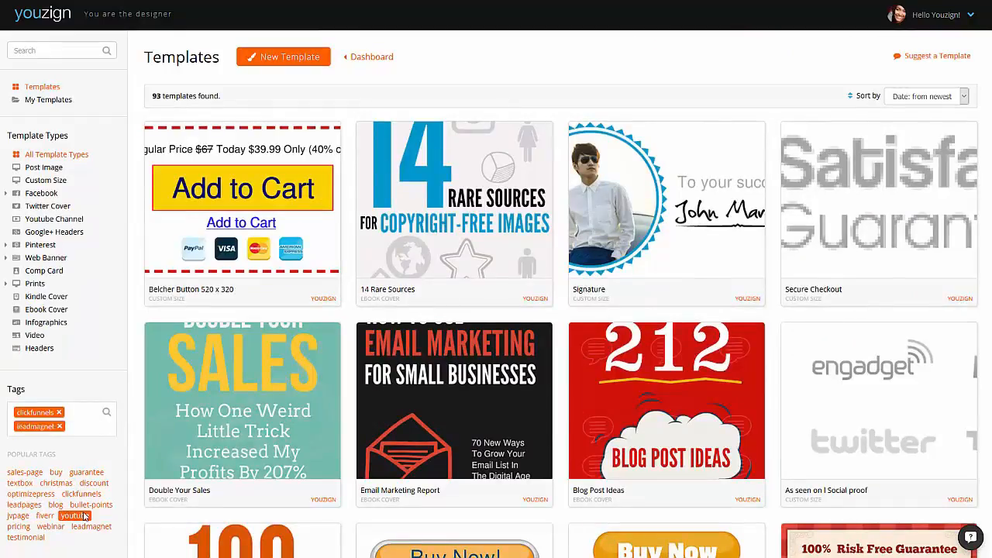
left_click(58, 413)
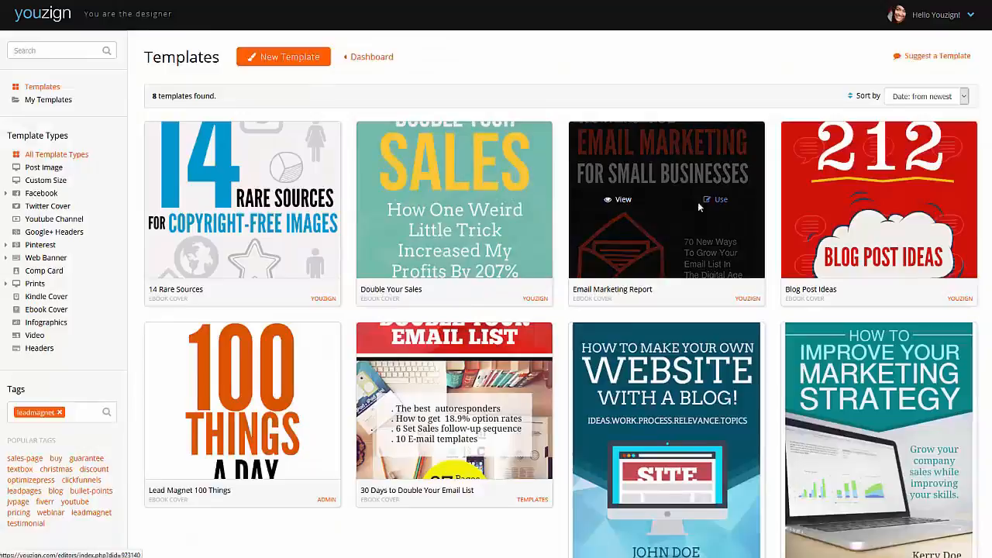
scroll(697, 202, "down", 3)
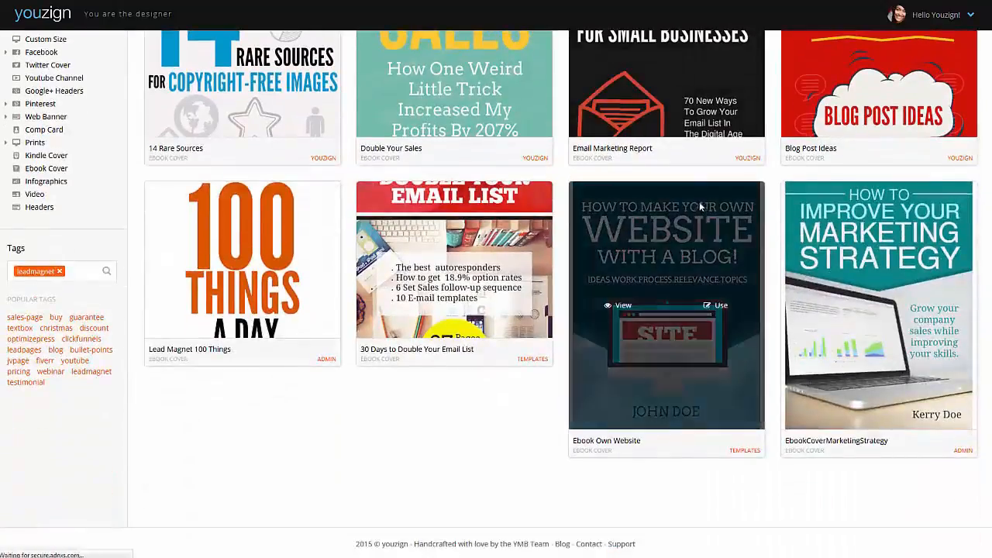
scroll(388, 310, "up", 3)
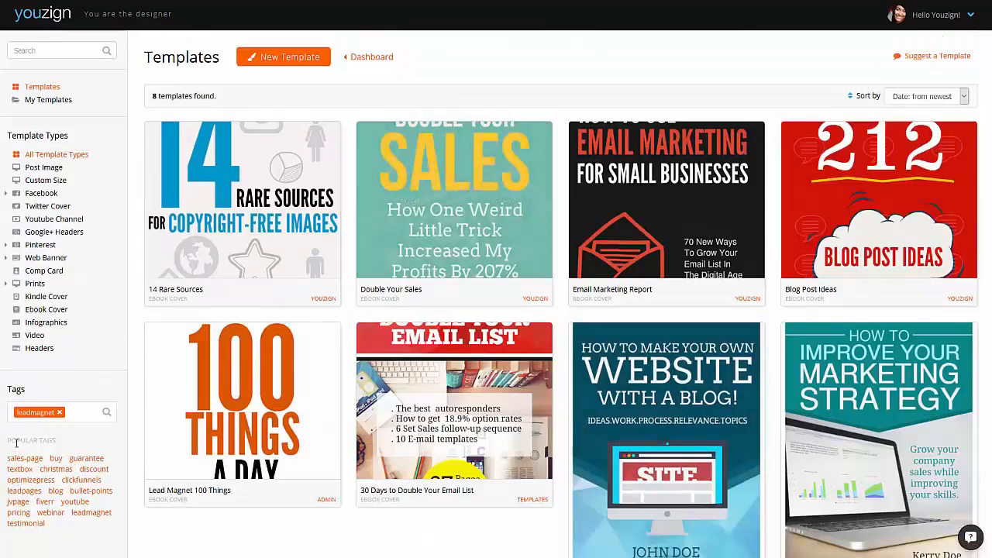
mouse_move(273, 130)
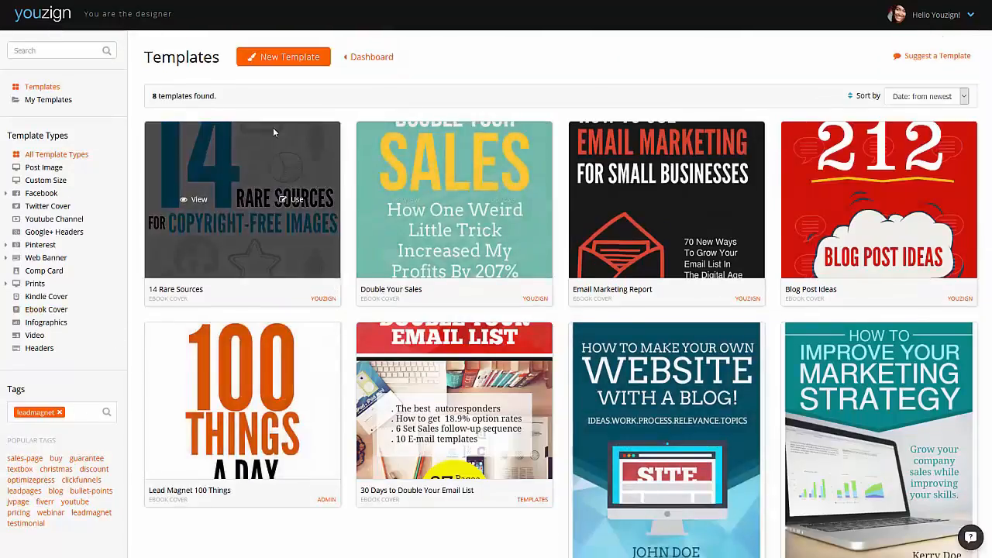